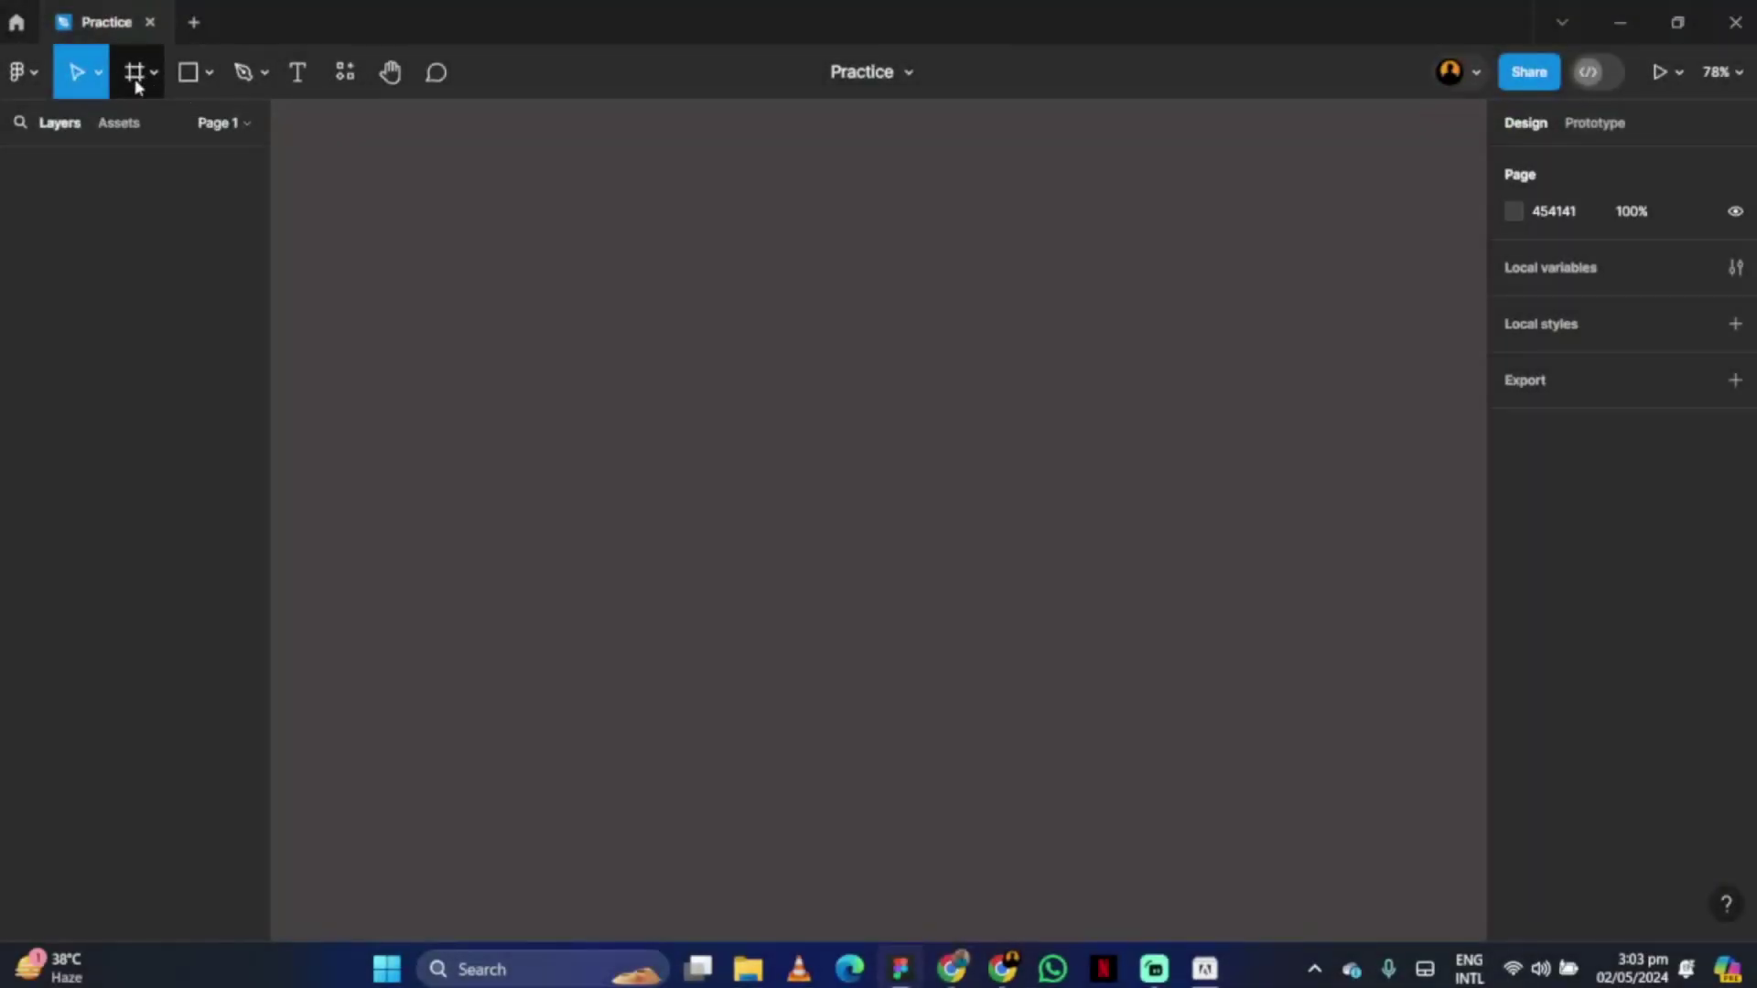
Create a frame on the canvas and set its size to 1280 wide by 720 high.
left_click(136, 73)
left_click_drag(396, 211, 1293, 750)
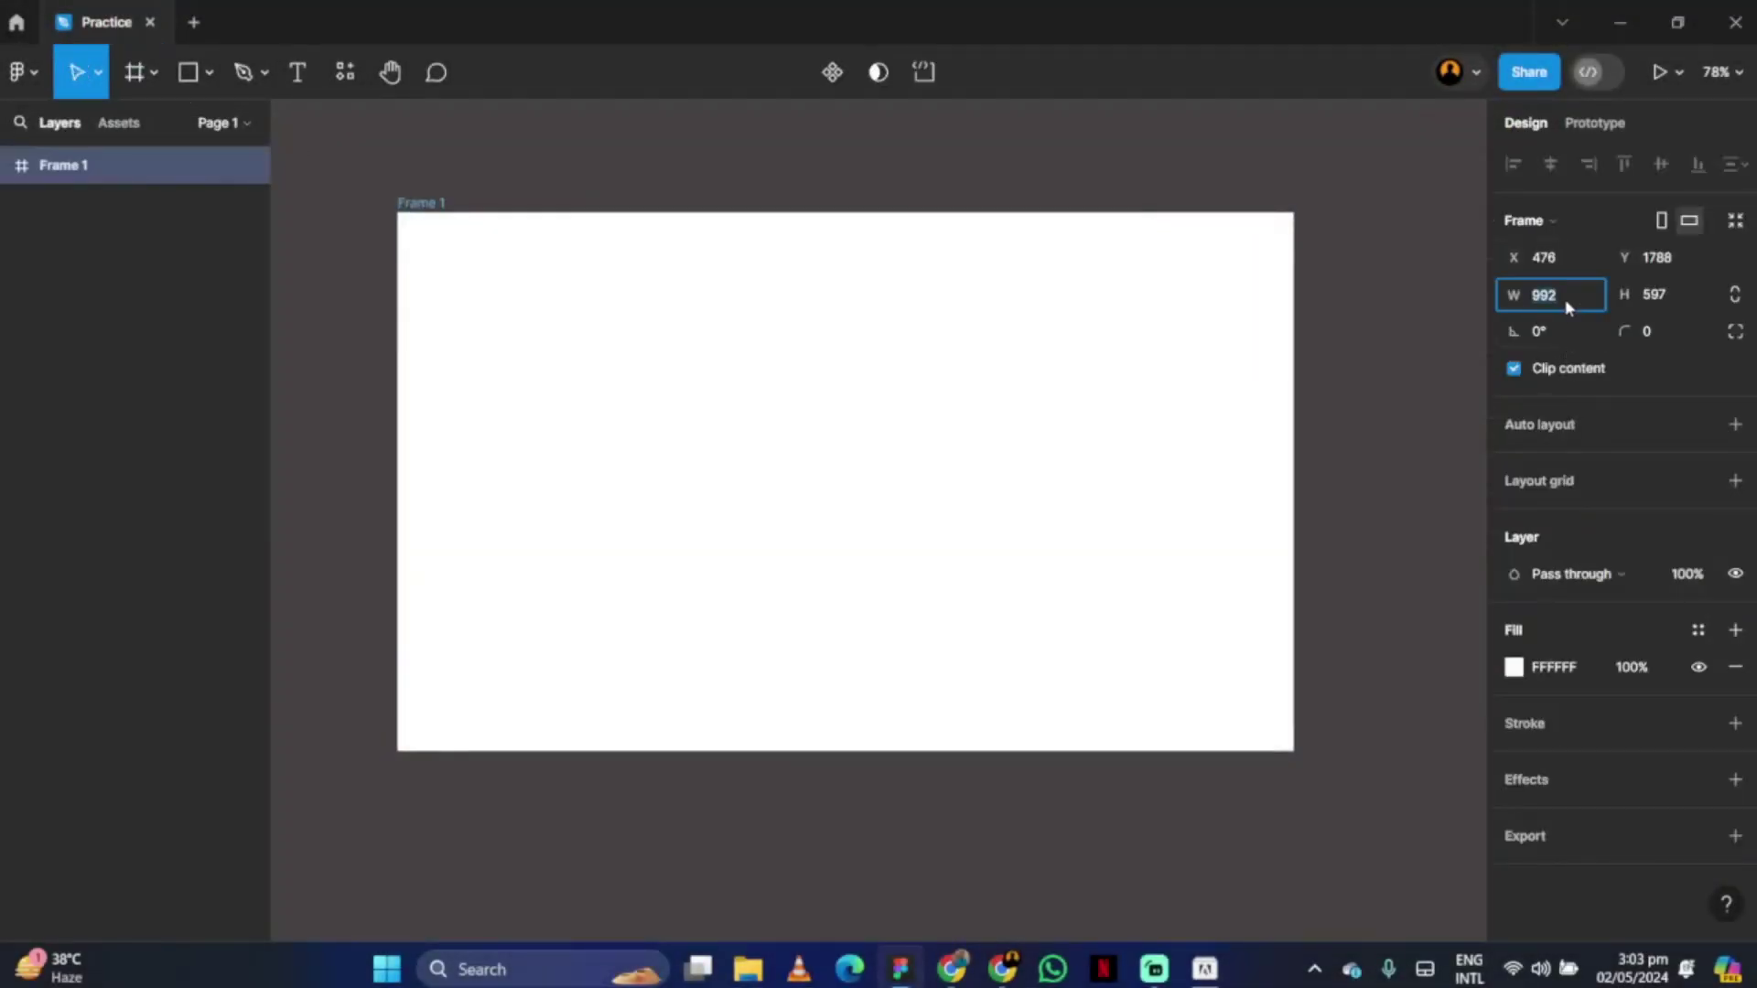
type("1280")
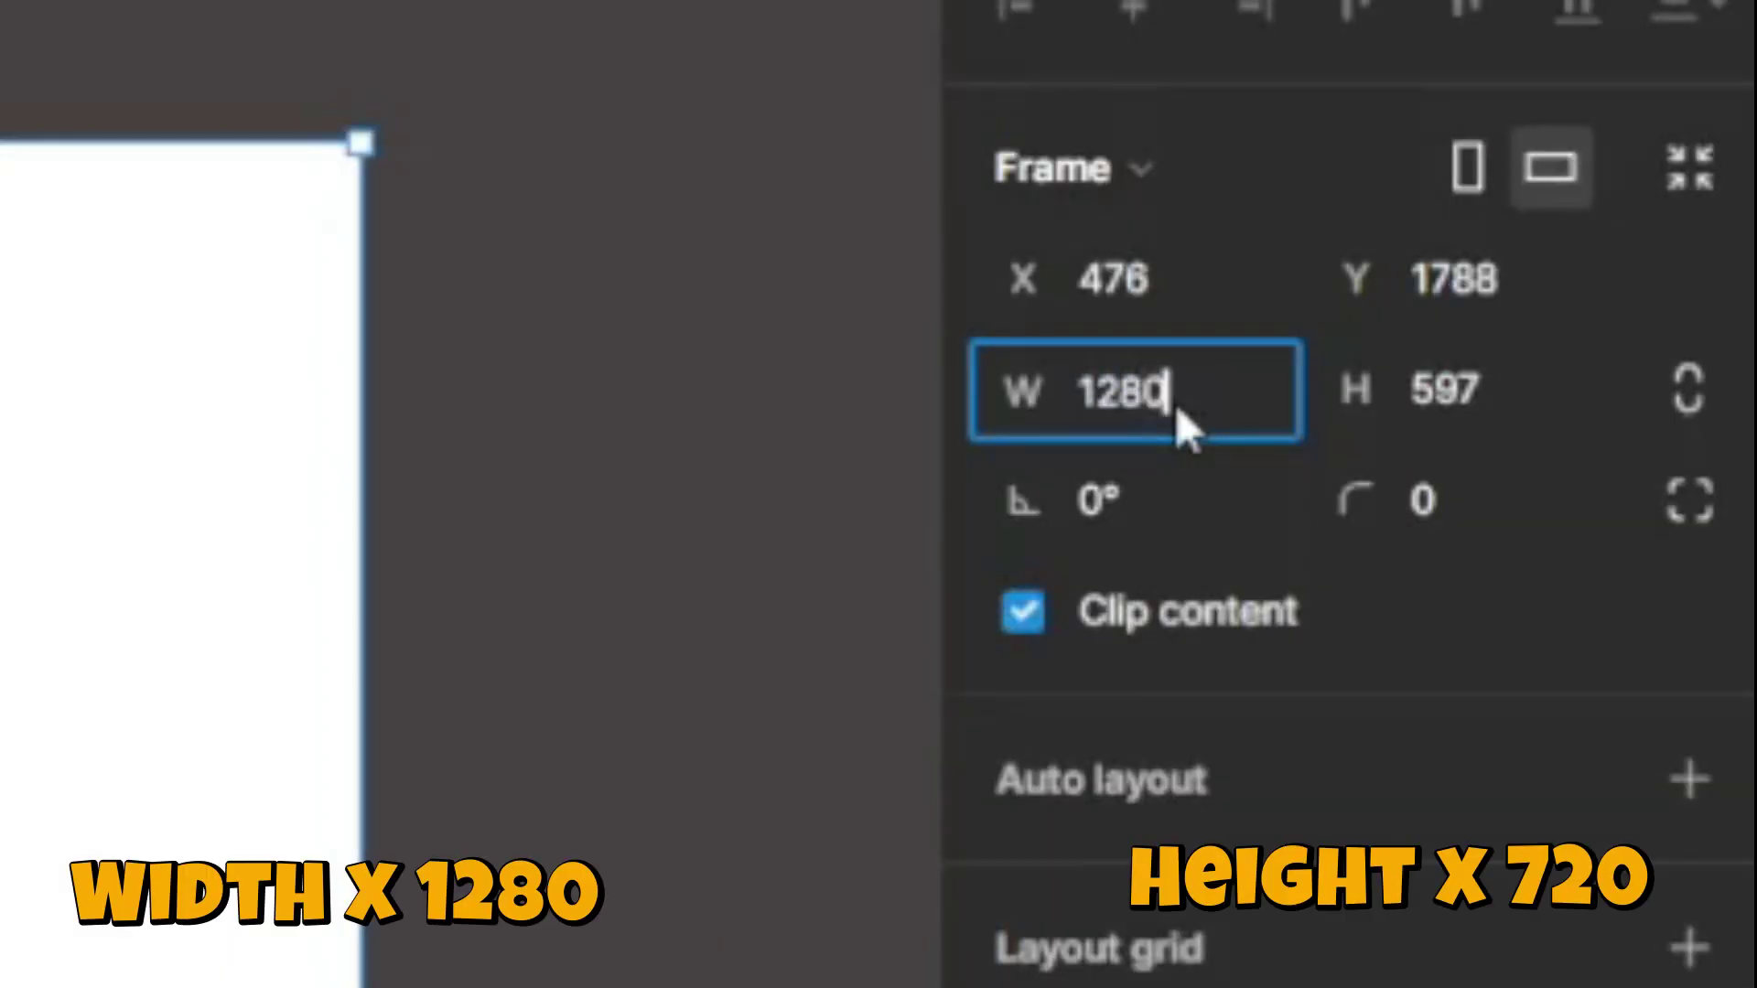
left_click(1528, 386)
type("720")
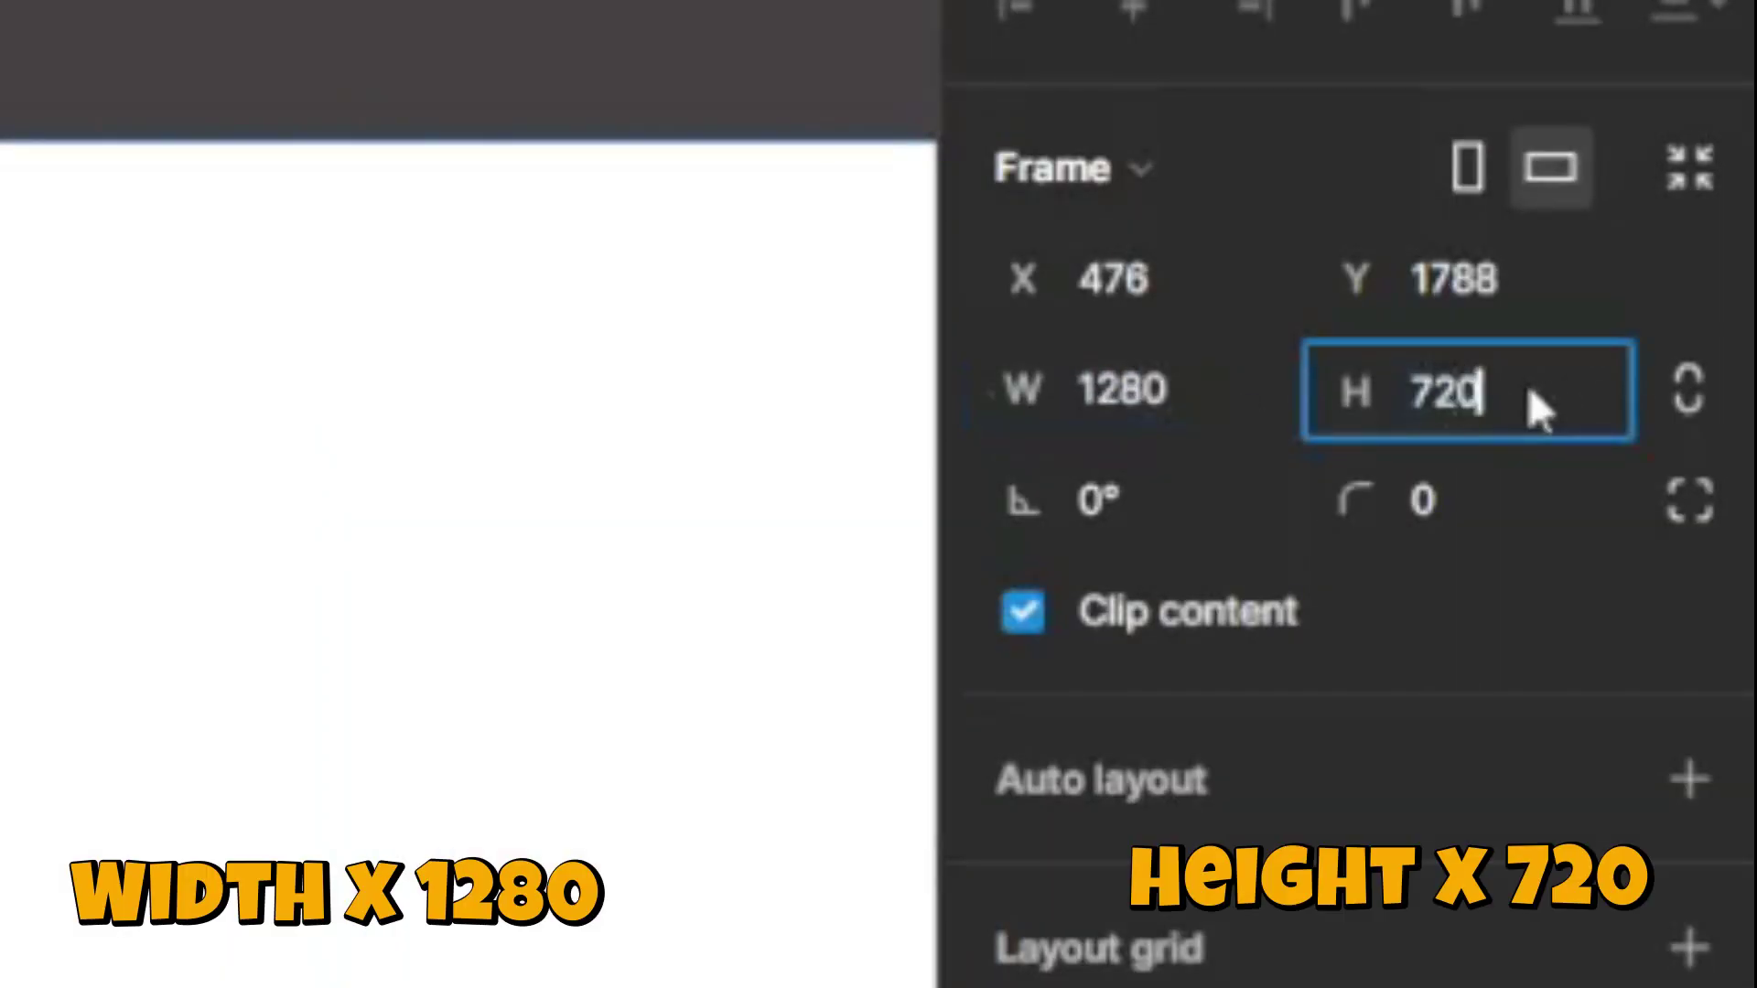
key("Return")
Rename the frame as Thumbnail.
type("Thumbnails")
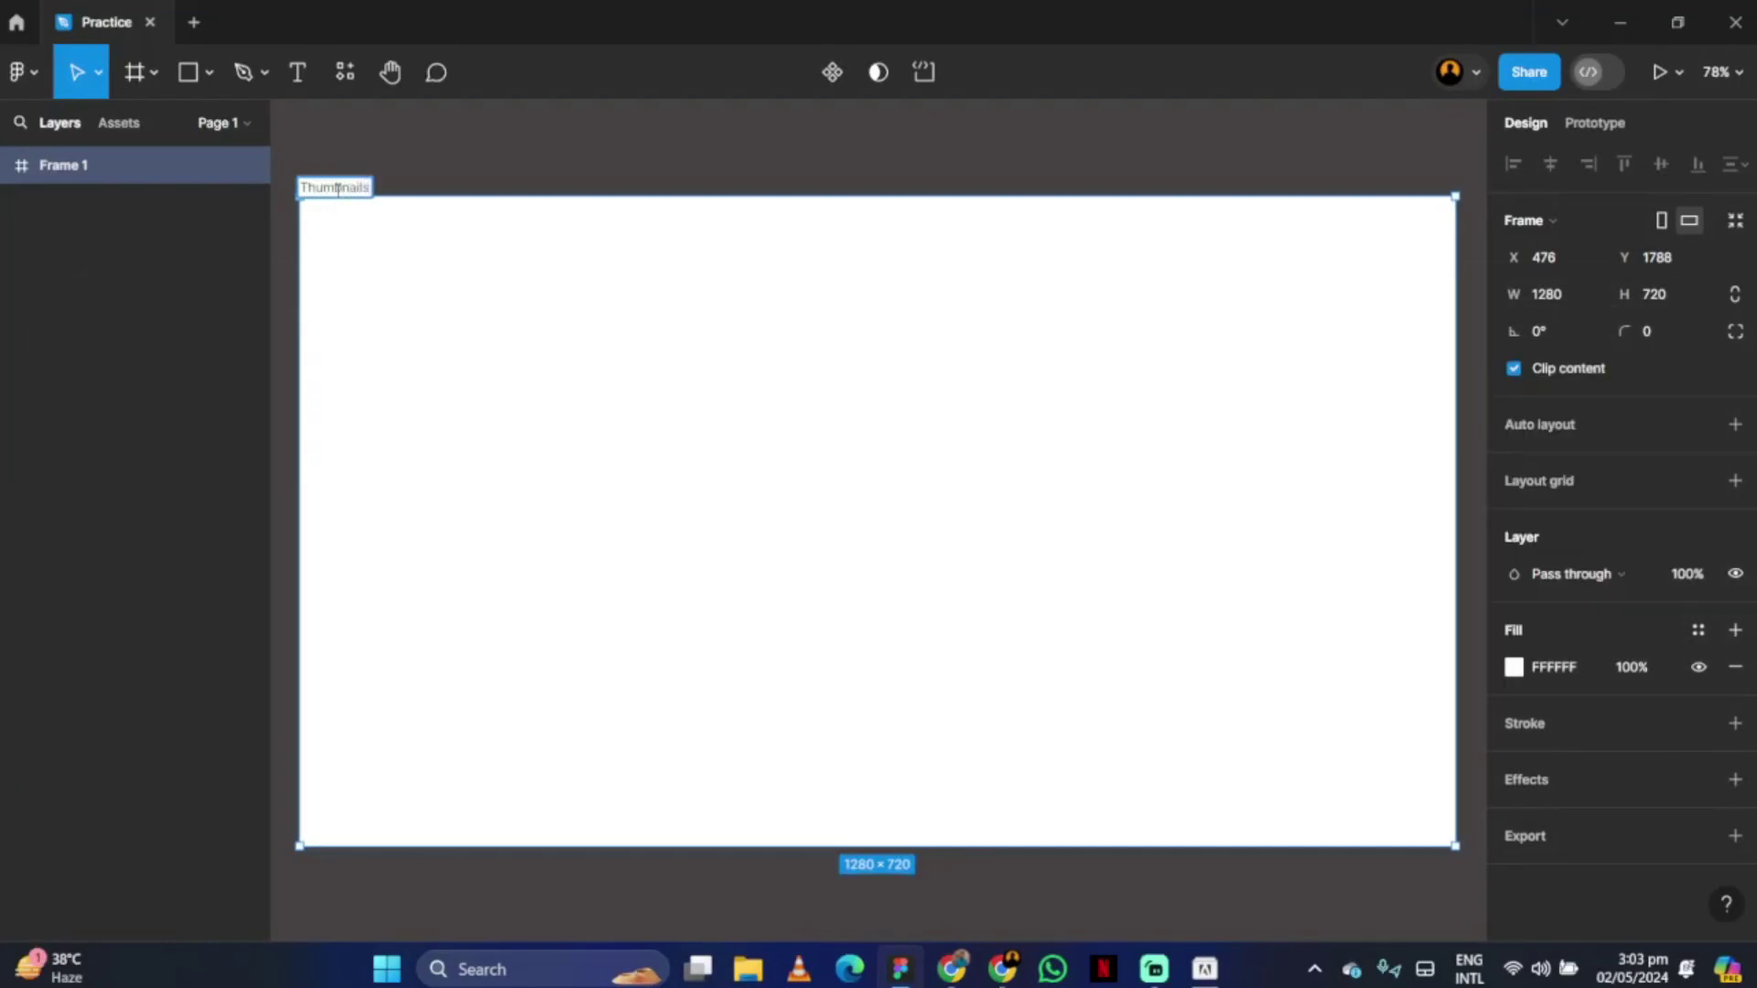
left_click(365, 188)
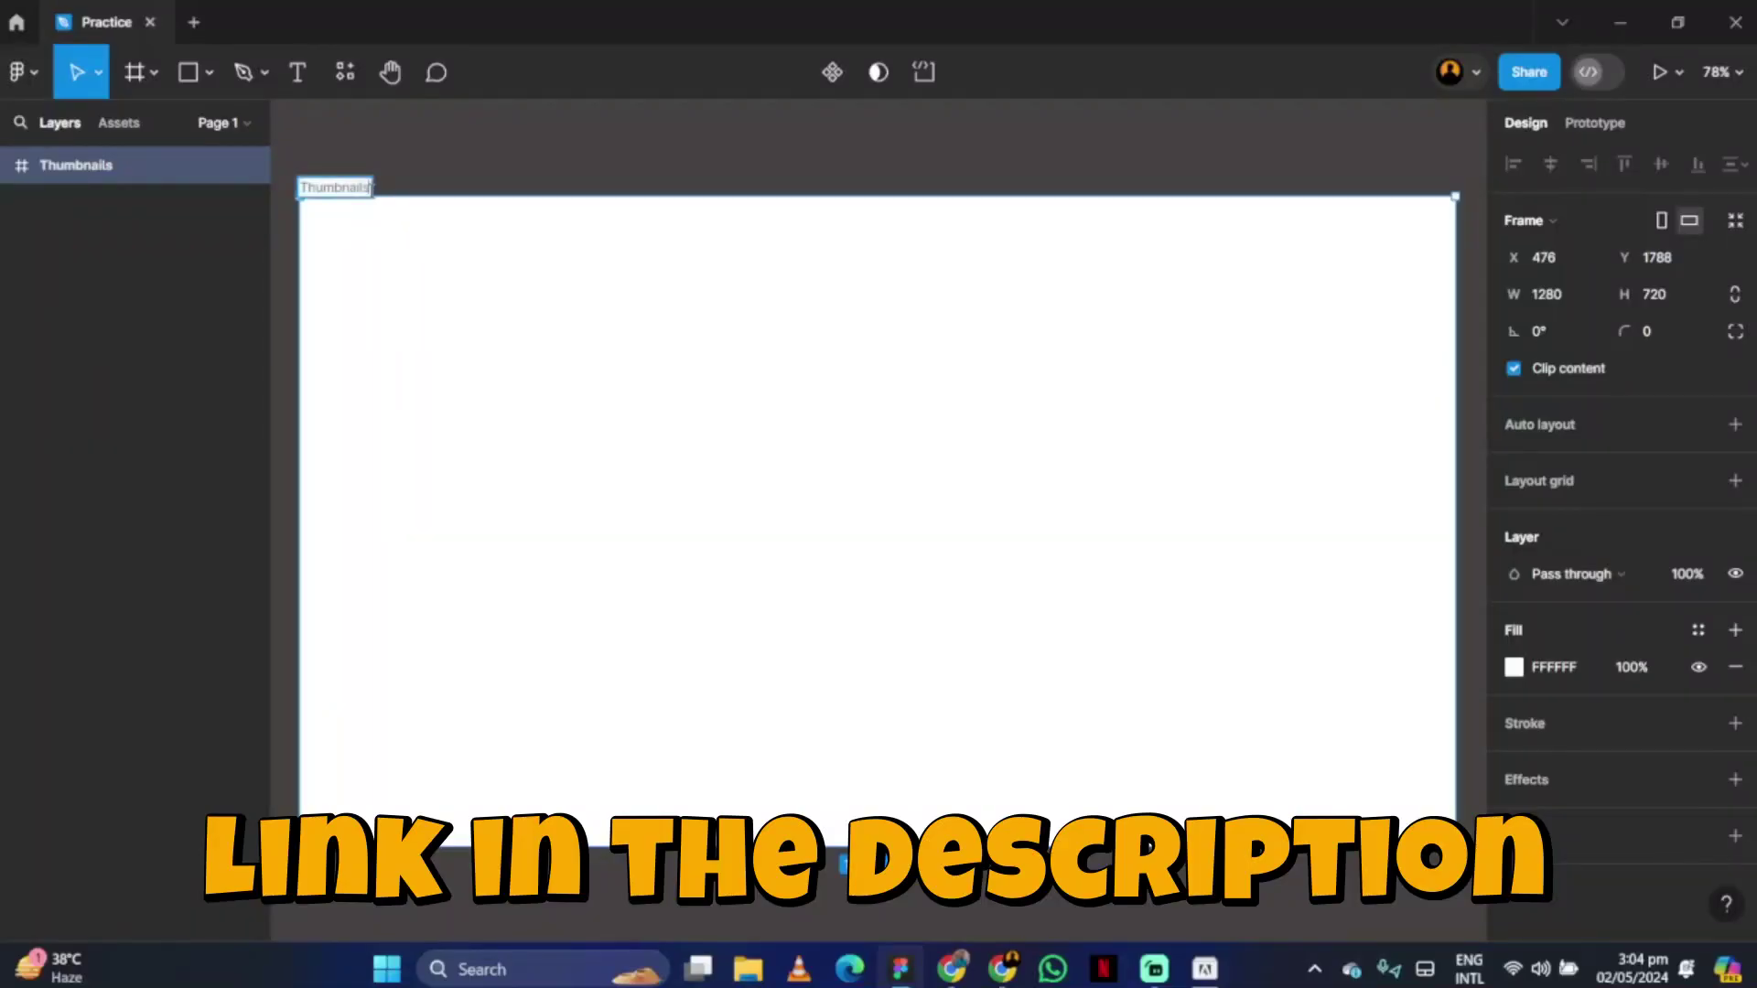
left_click(389, 185)
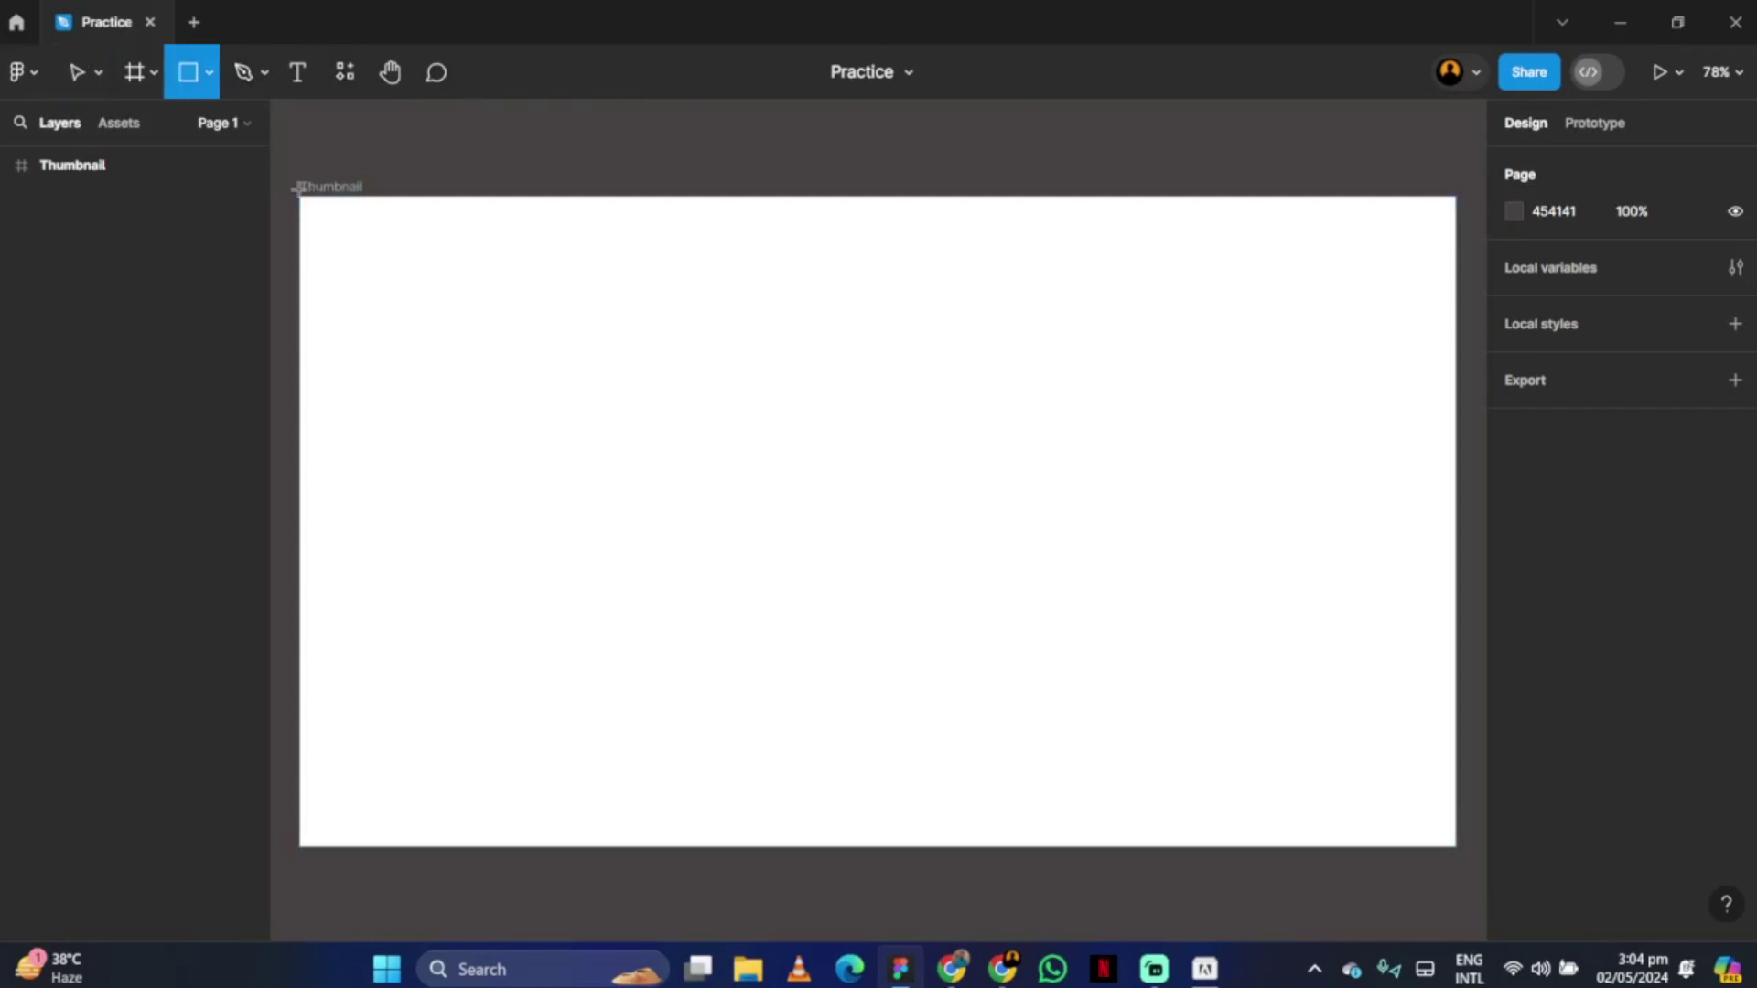
left_click_drag(301, 197, 1454, 846)
left_click(1511, 627)
left_click(729, 196)
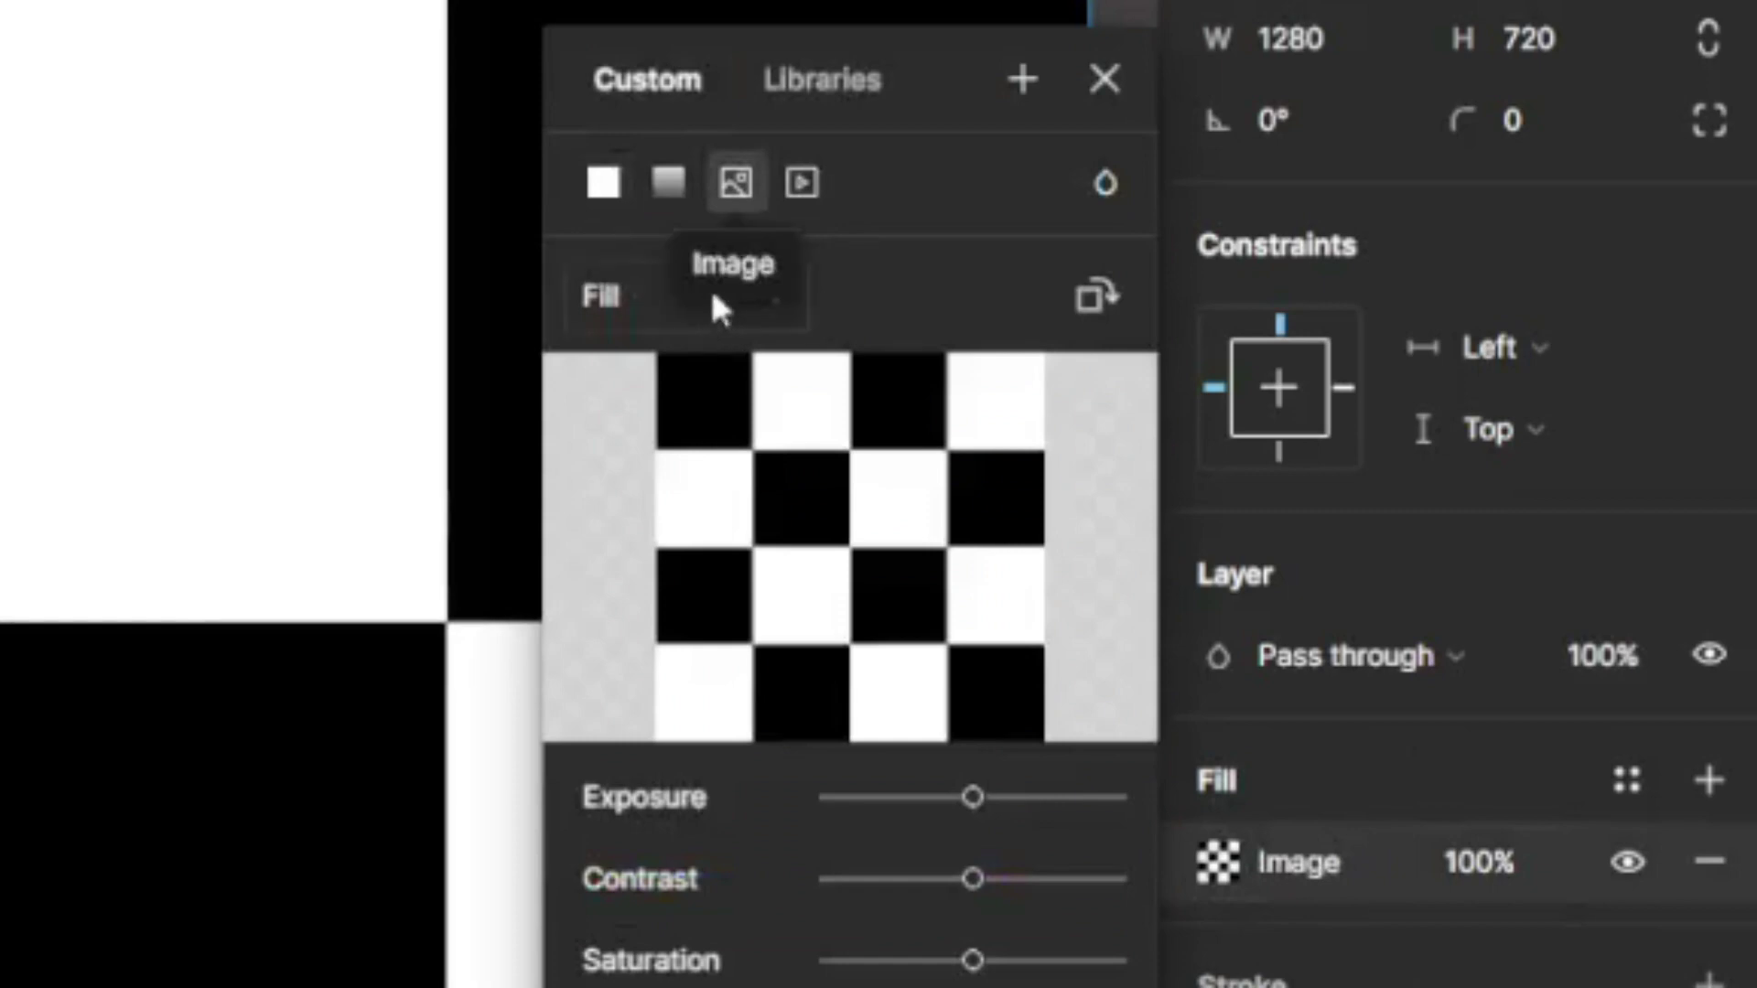
left_click(820, 569)
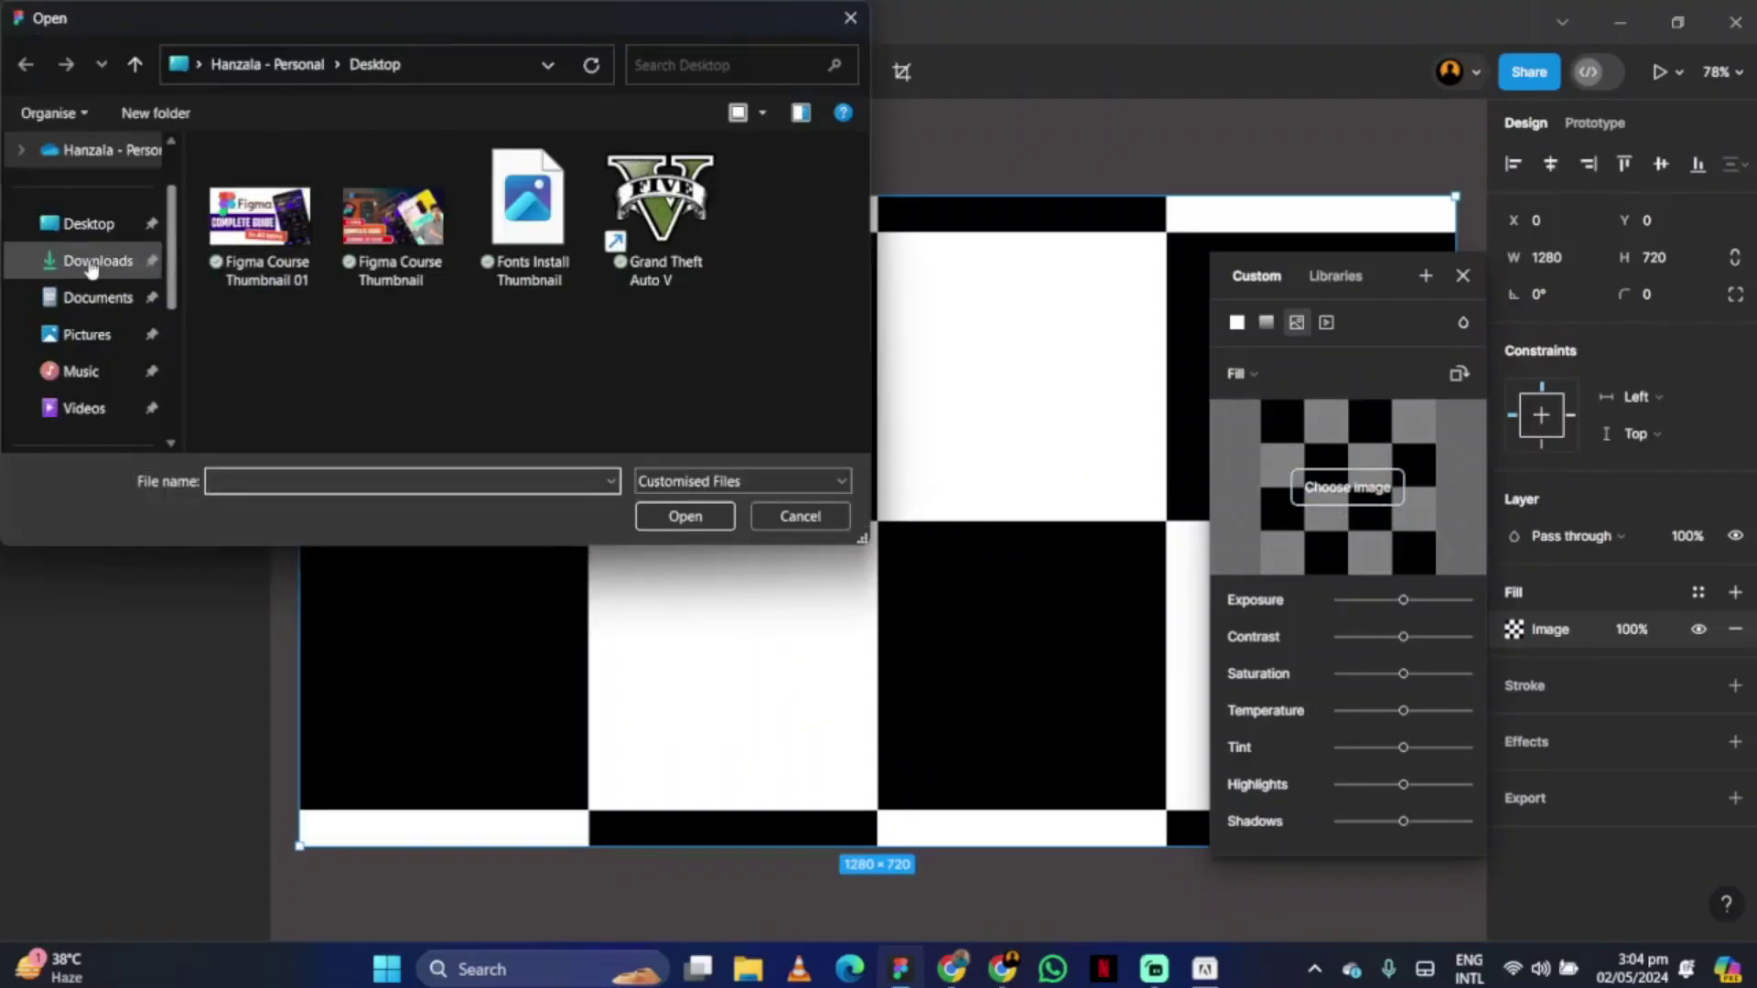
left_click(90, 264)
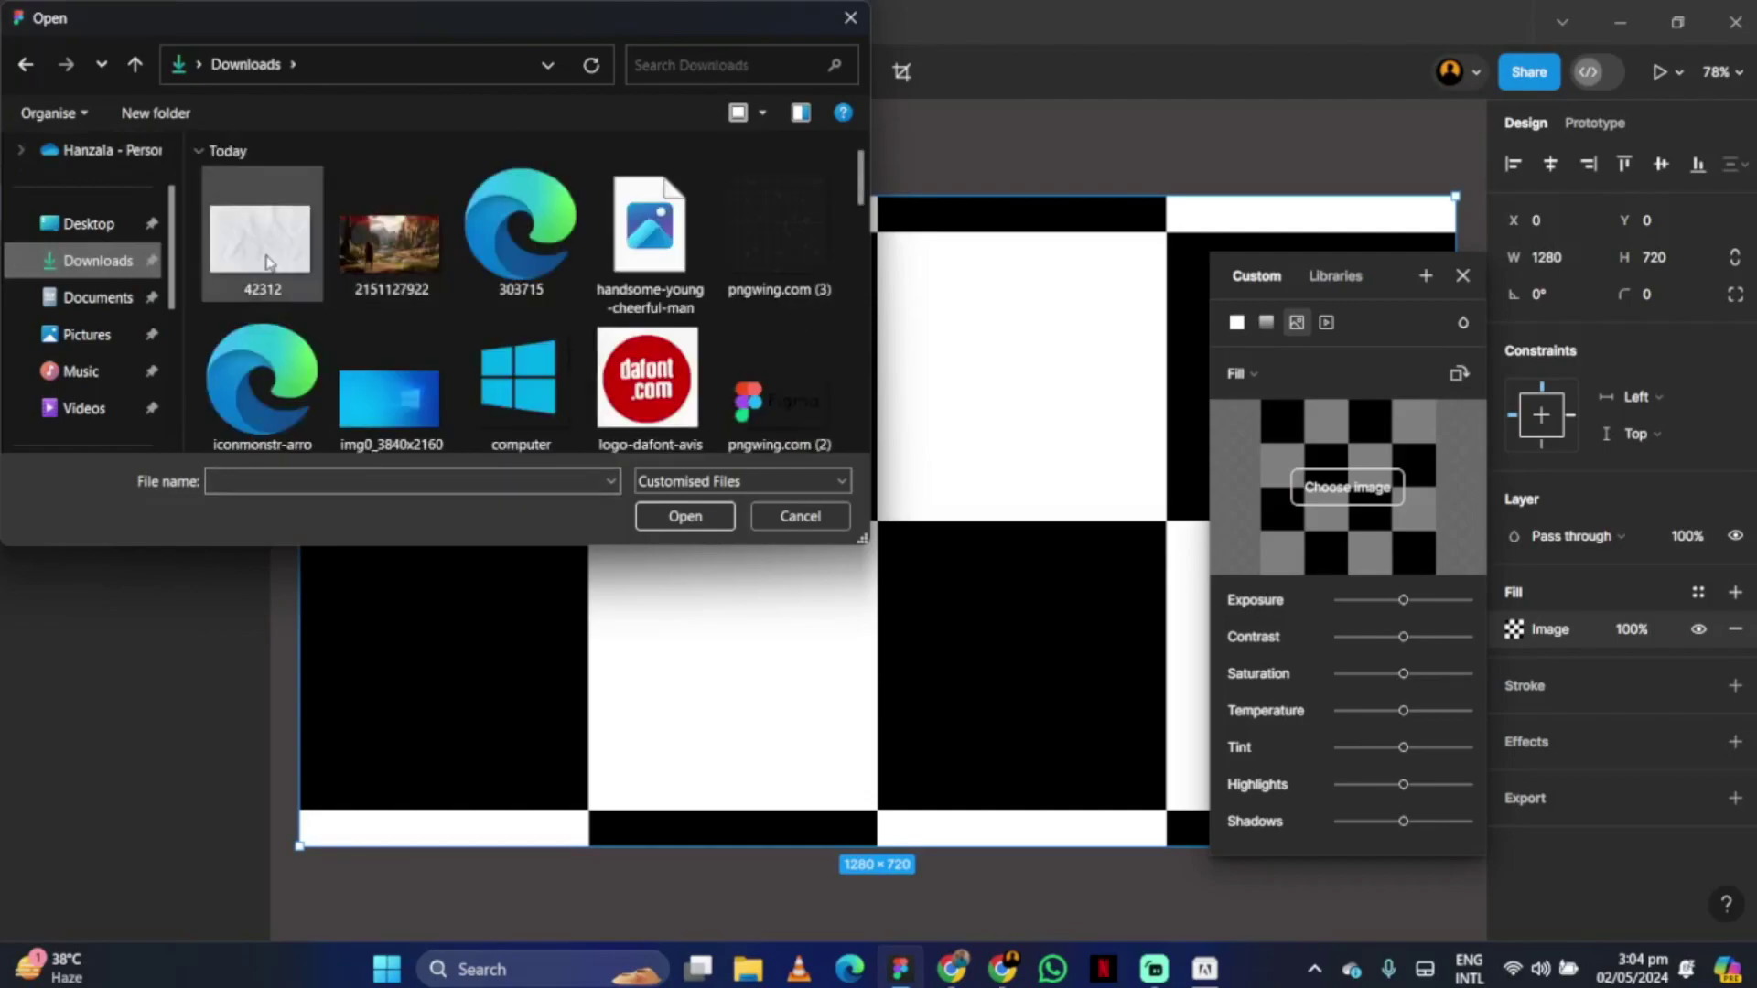
left_click(392, 249)
left_click(685, 517)
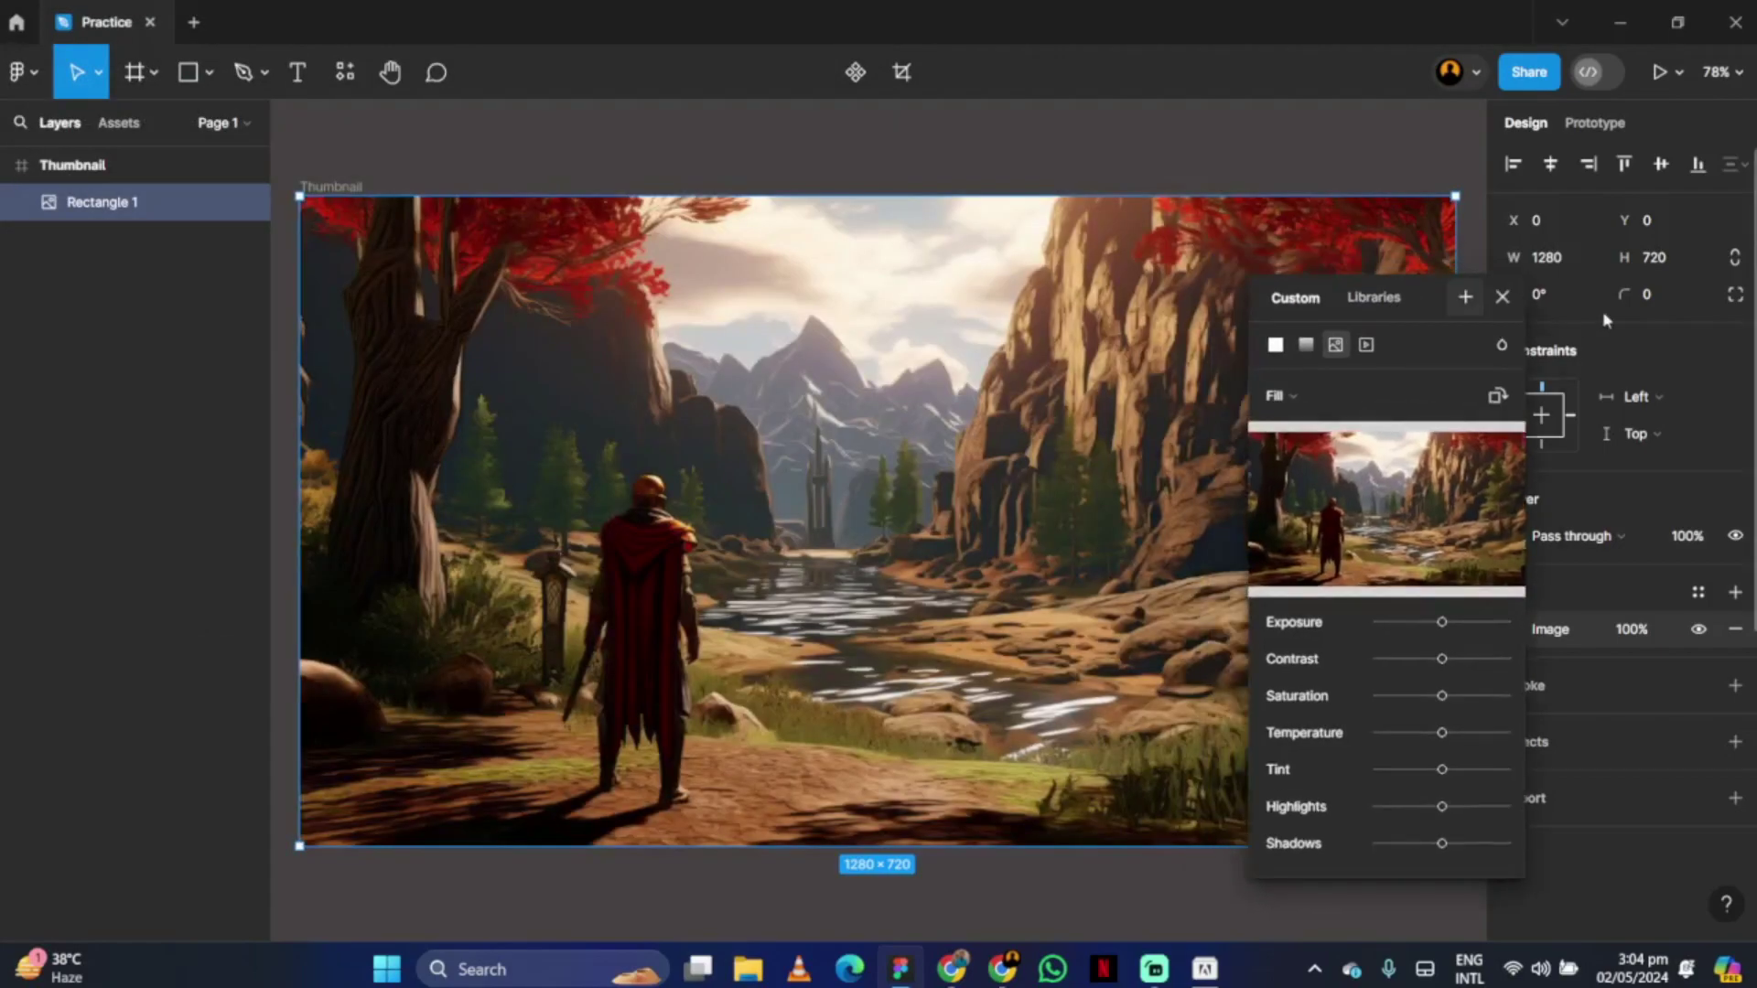
left_click_drag(1423, 308, 1665, 230)
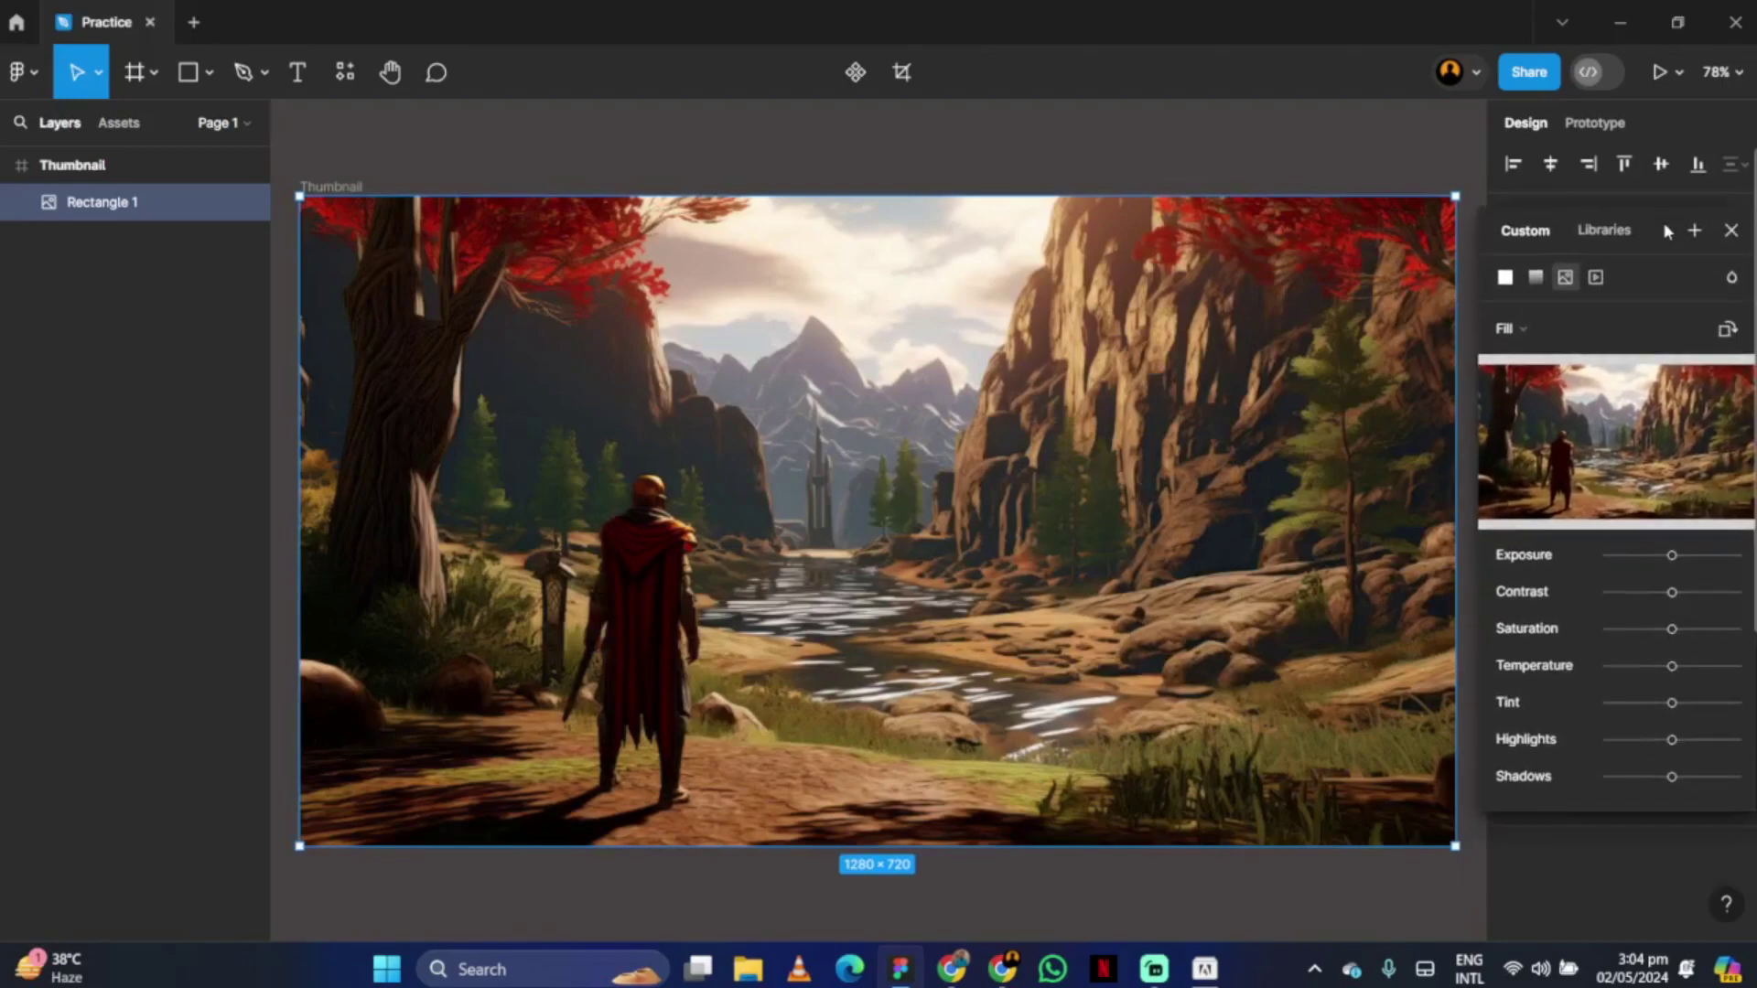
left_click(1731, 234)
left_click(309, 124)
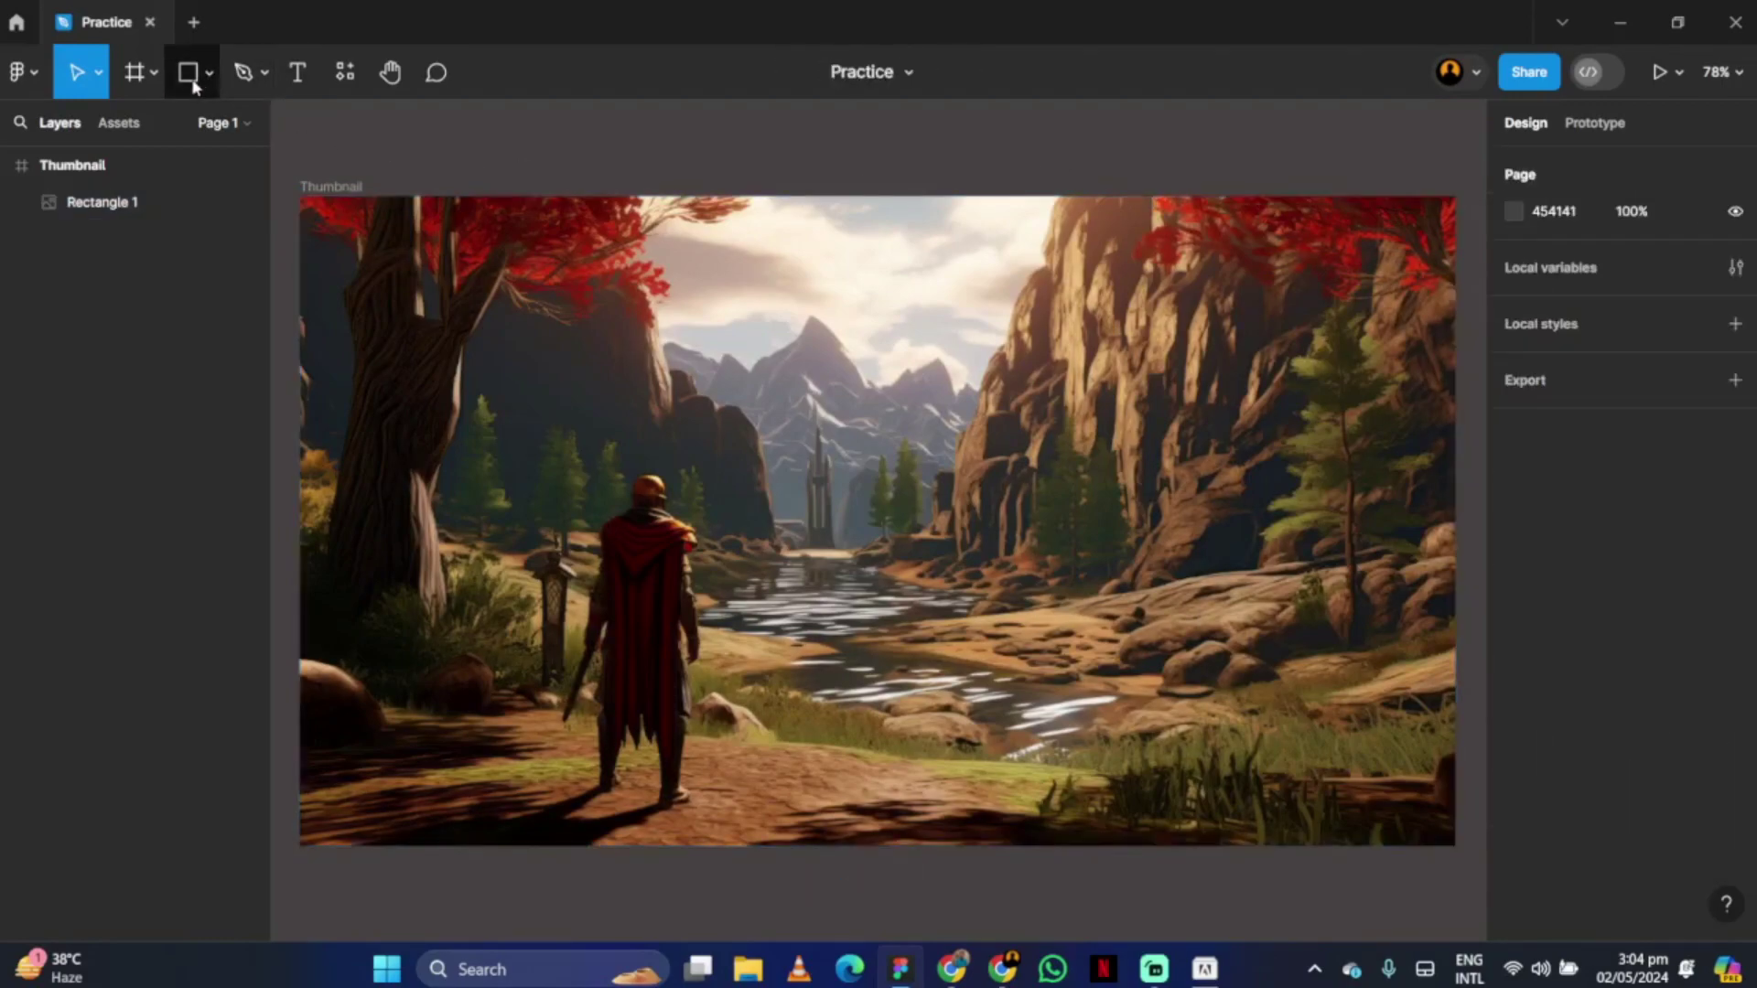
Cover the background image with a second 1280 × 720 rectangle filled with red FF0000 at 40% opacity.
mouse_move(302, 198)
left_mouse_down()
mouse_move(615, 552)
mouse_move(1369, 694)
mouse_move(1454, 844)
left_mouse_up()
left_click(1515, 631)
left_click_drag(1439, 569, 1486, 345)
left_click_drag(1434, 685, 1386, 689)
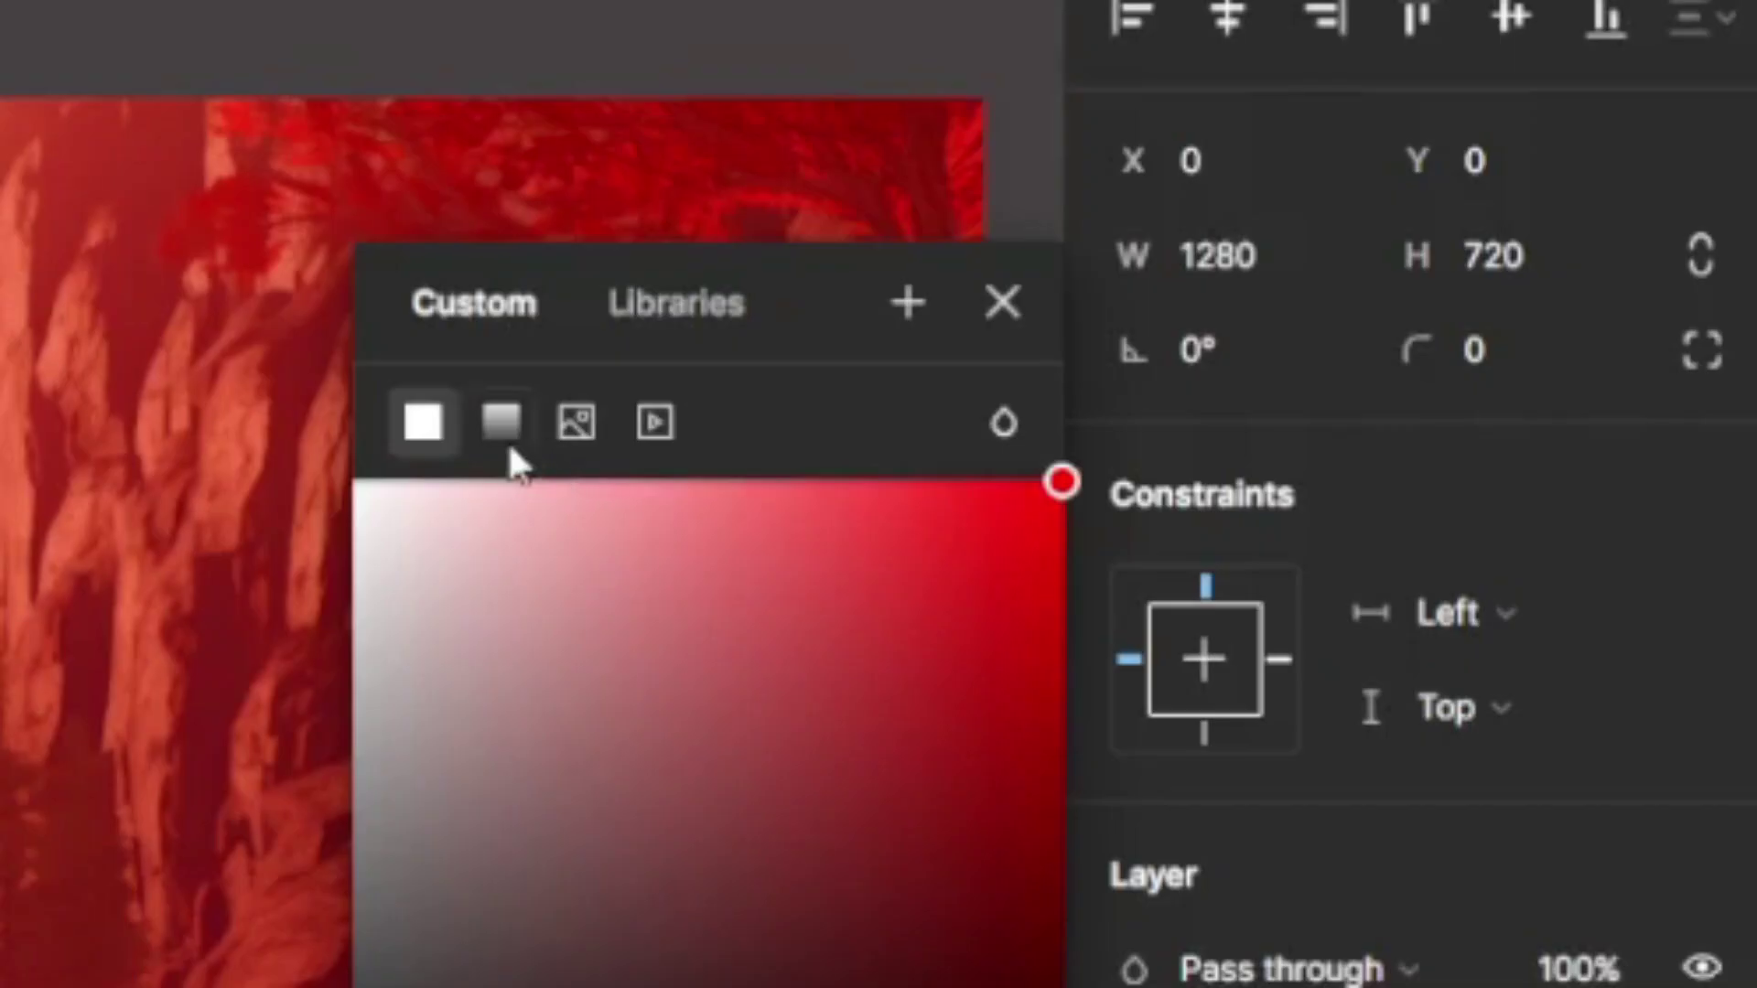
Change the red overlay's fill to a linear gradient running from the frame's left edge to its right edge.
left_click(504, 430)
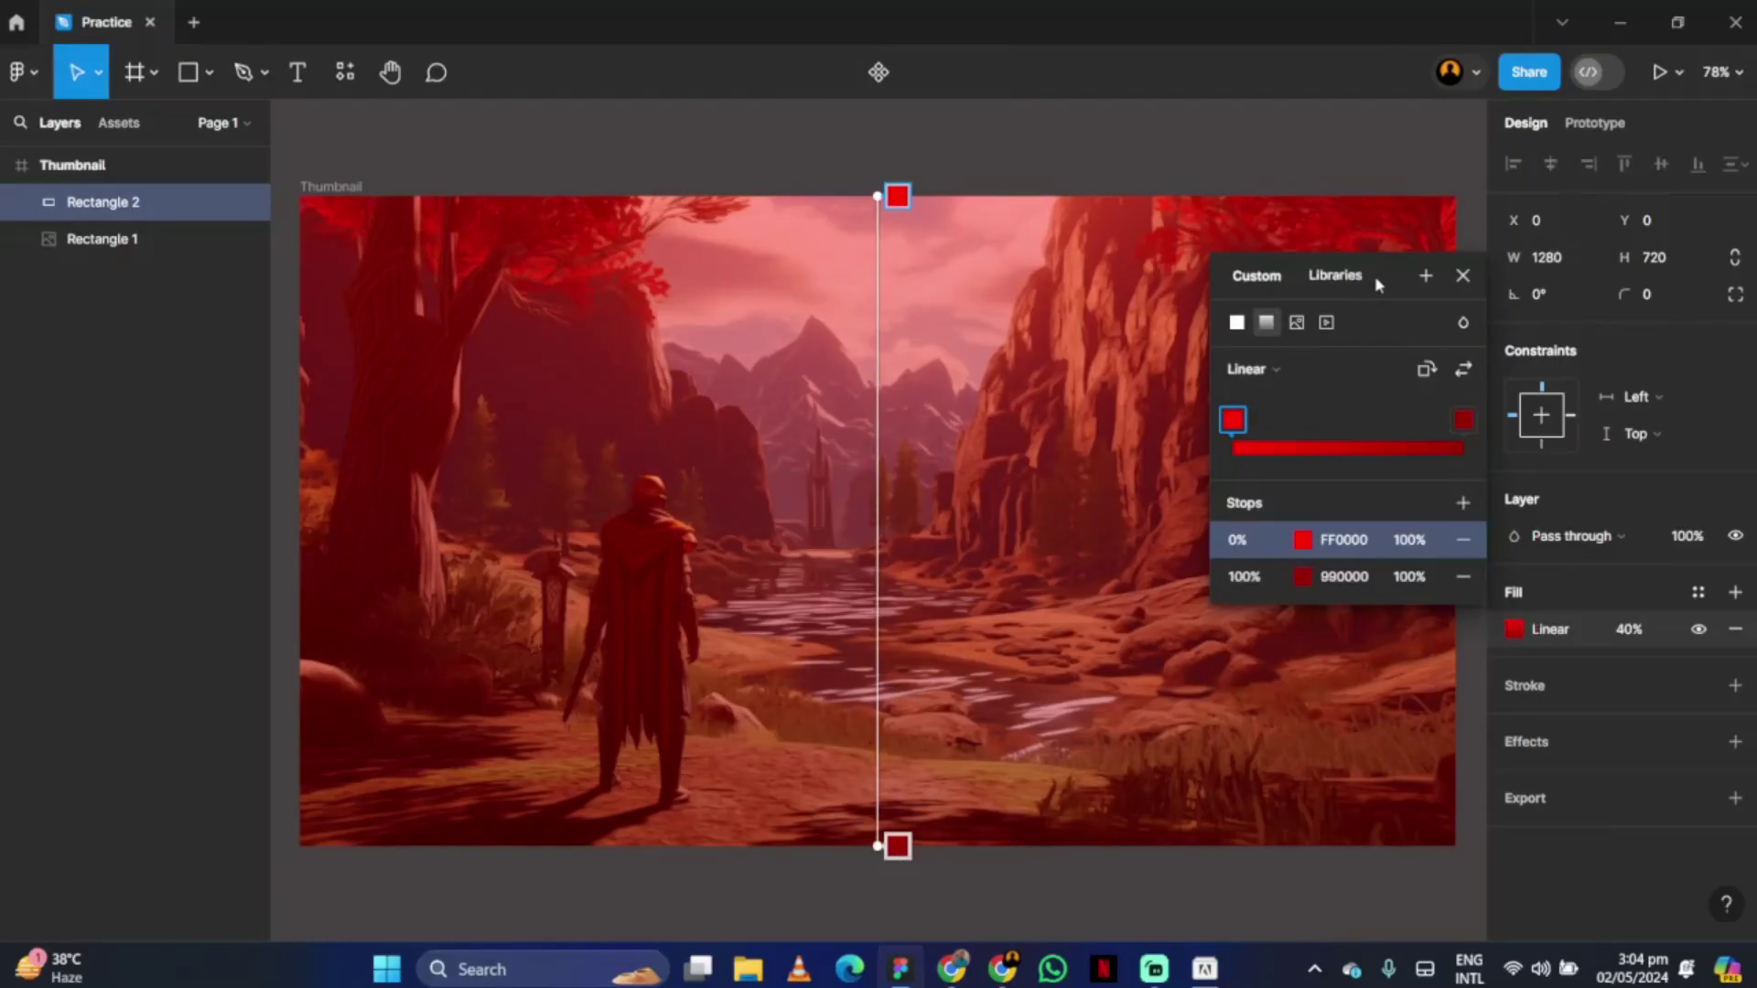
left_click_drag(777, 306, 1272, 310)
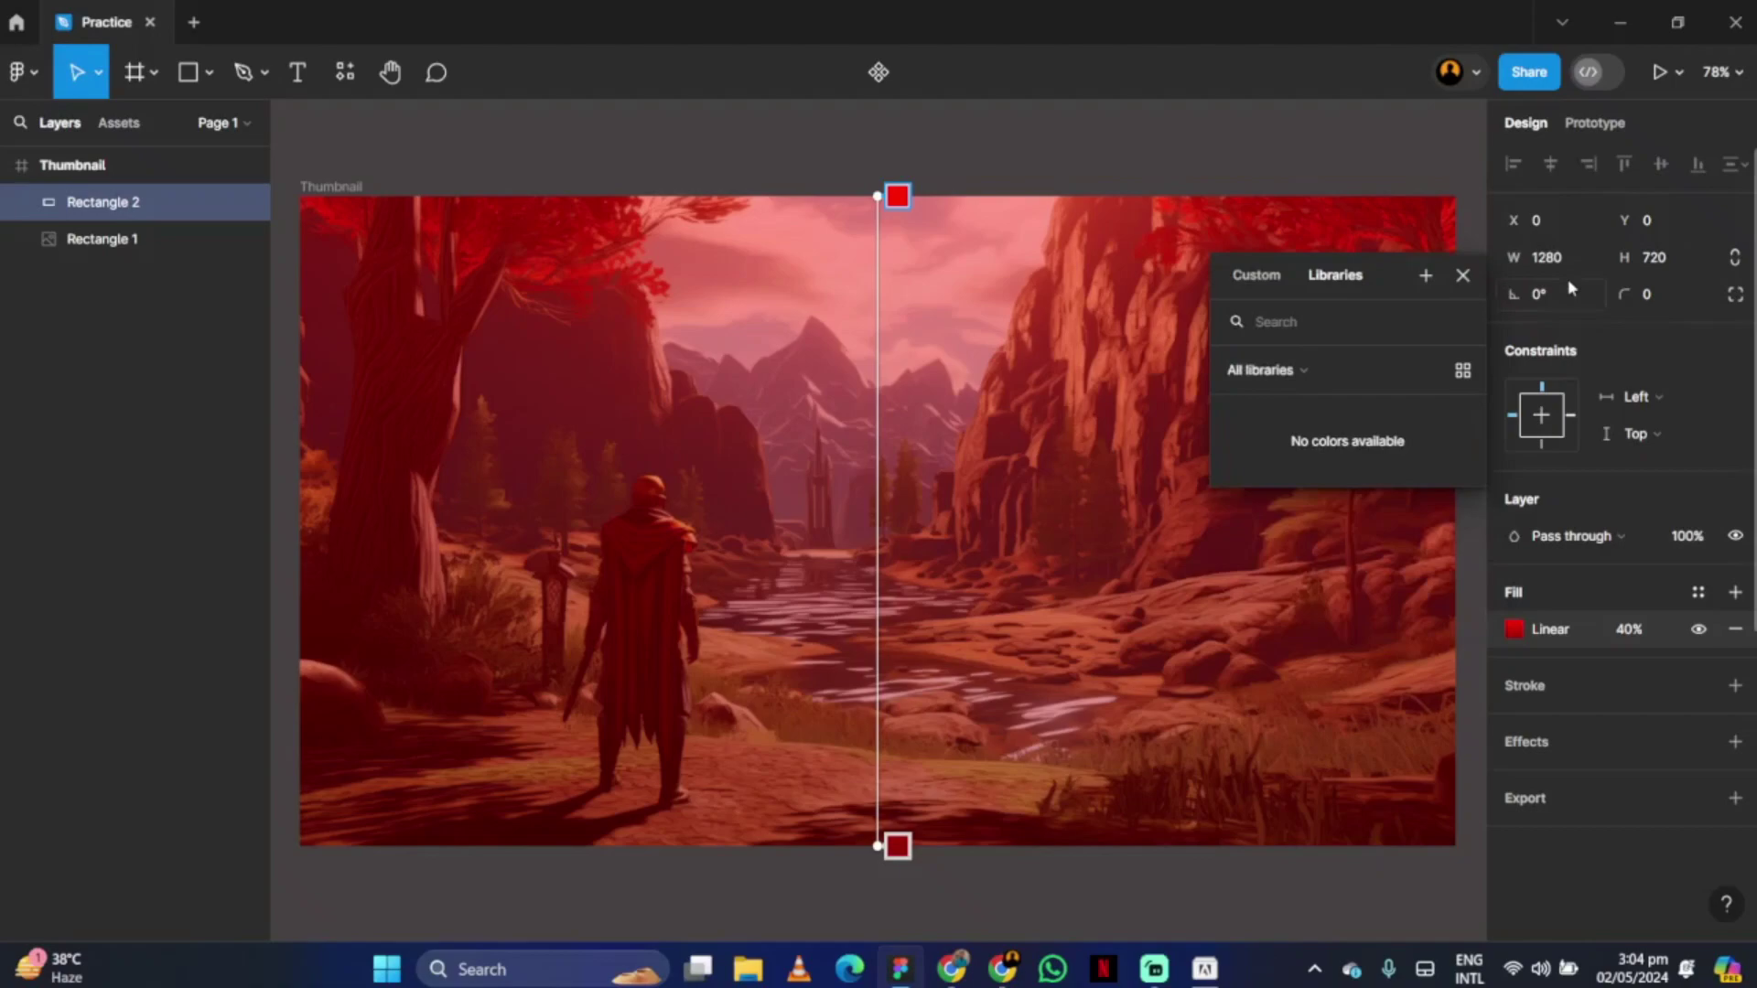
left_click(967, 308)
left_click_drag(880, 847, 1454, 619)
left_click_drag(877, 196, 299, 586)
Darken the overlay gradient's 100% stop and shift the red 0% stop slightly inward.
left_click(1494, 580)
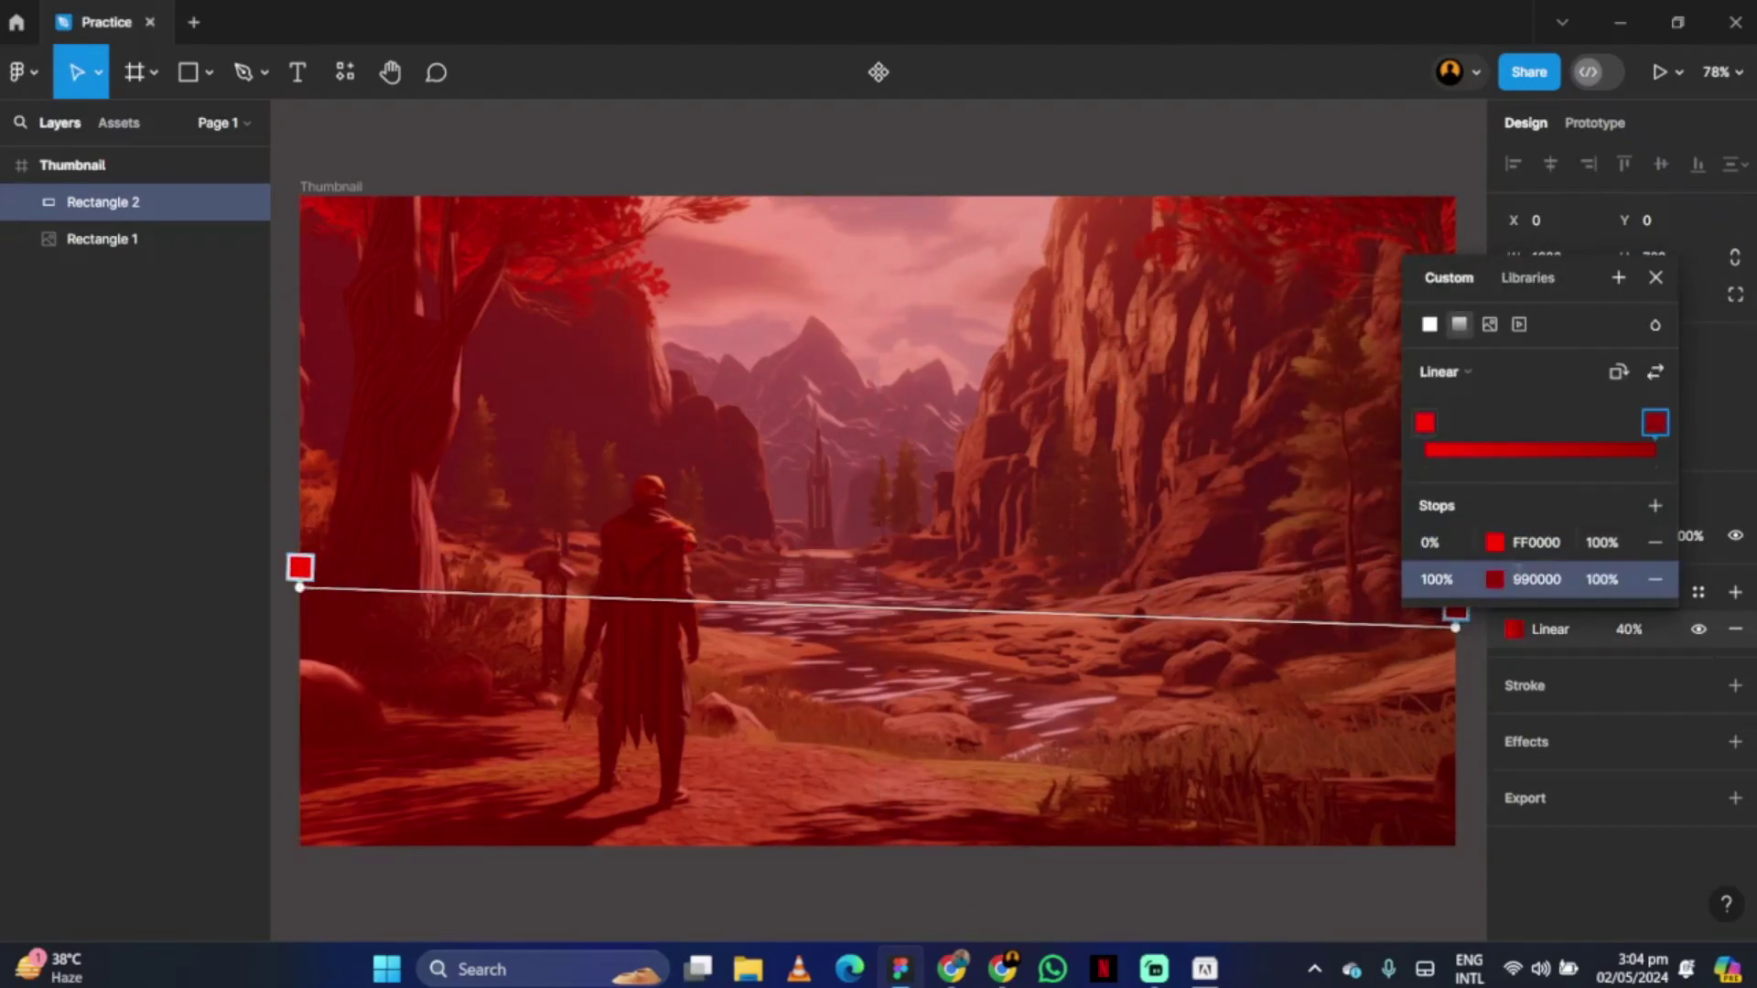
left_click_drag(1326, 403, 1458, 325)
left_click(1424, 423)
left_click(1494, 542)
left_click_drag(1424, 423, 1460, 422)
left_click(1255, 184)
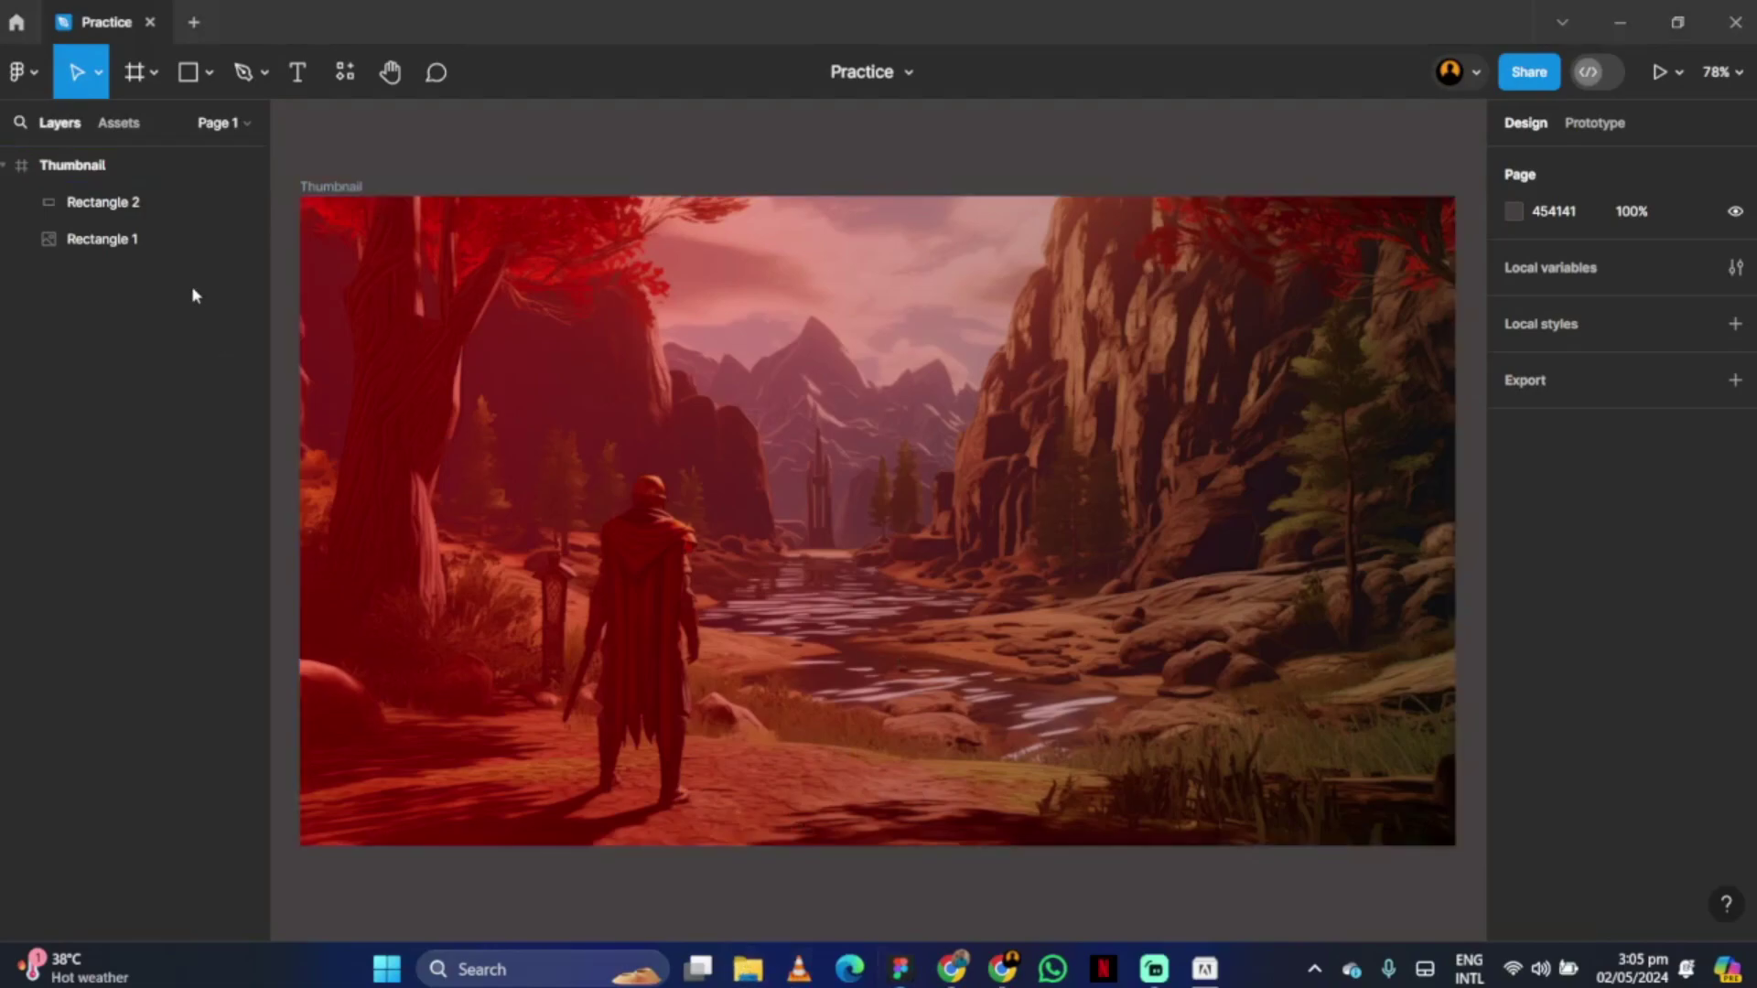
Bring the handsome-young-cheerful-man image from the Downloads folder in File Explorer into the design and nest it inside the Thumbnail frame.
key("super+e")
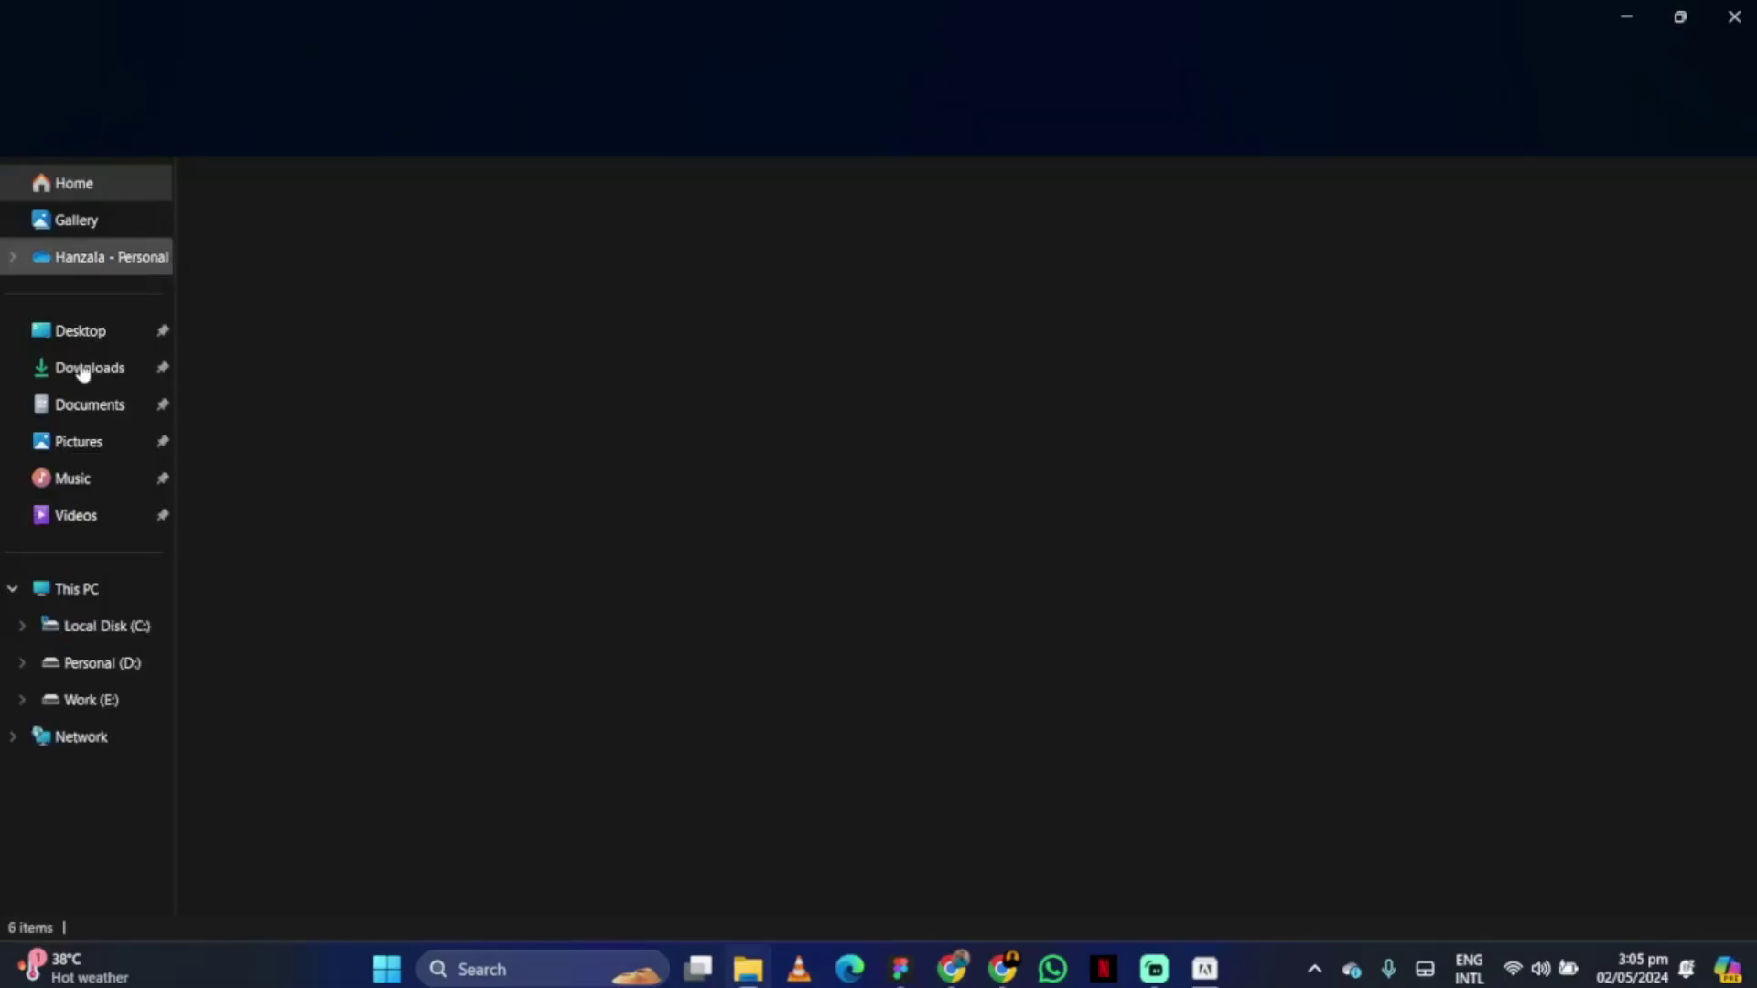
left_click(83, 368)
left_click_drag(1034, 393, 952, 531)
scroll(952, 525, "down", 4)
left_click_drag(961, 457, 961, 357)
left_click_drag(167, 166, 166, 229)
Scale, crop and position the man's image to about 589 × 737, filling the right part of the thumbnail from the chest up.
left_click_drag(960, 321, 1011, 482)
left_click_drag(588, 302, 676, 415)
left_click_drag(1066, 508, 1057, 421)
left_click_drag(668, 330, 707, 388)
left_click_drag(1056, 599, 1035, 553)
left_click_drag(686, 347, 743, 435)
left_click_drag(1072, 540, 1055, 477)
left_click_drag(1357, 637, 1180, 633)
left_click_drag(720, 702, 945, 702)
scroll(1007, 640, "down", 6)
scroll(1072, 368, "up", 2)
left_click_drag(1076, 746, 1145, 498)
left_click(1330, 329)
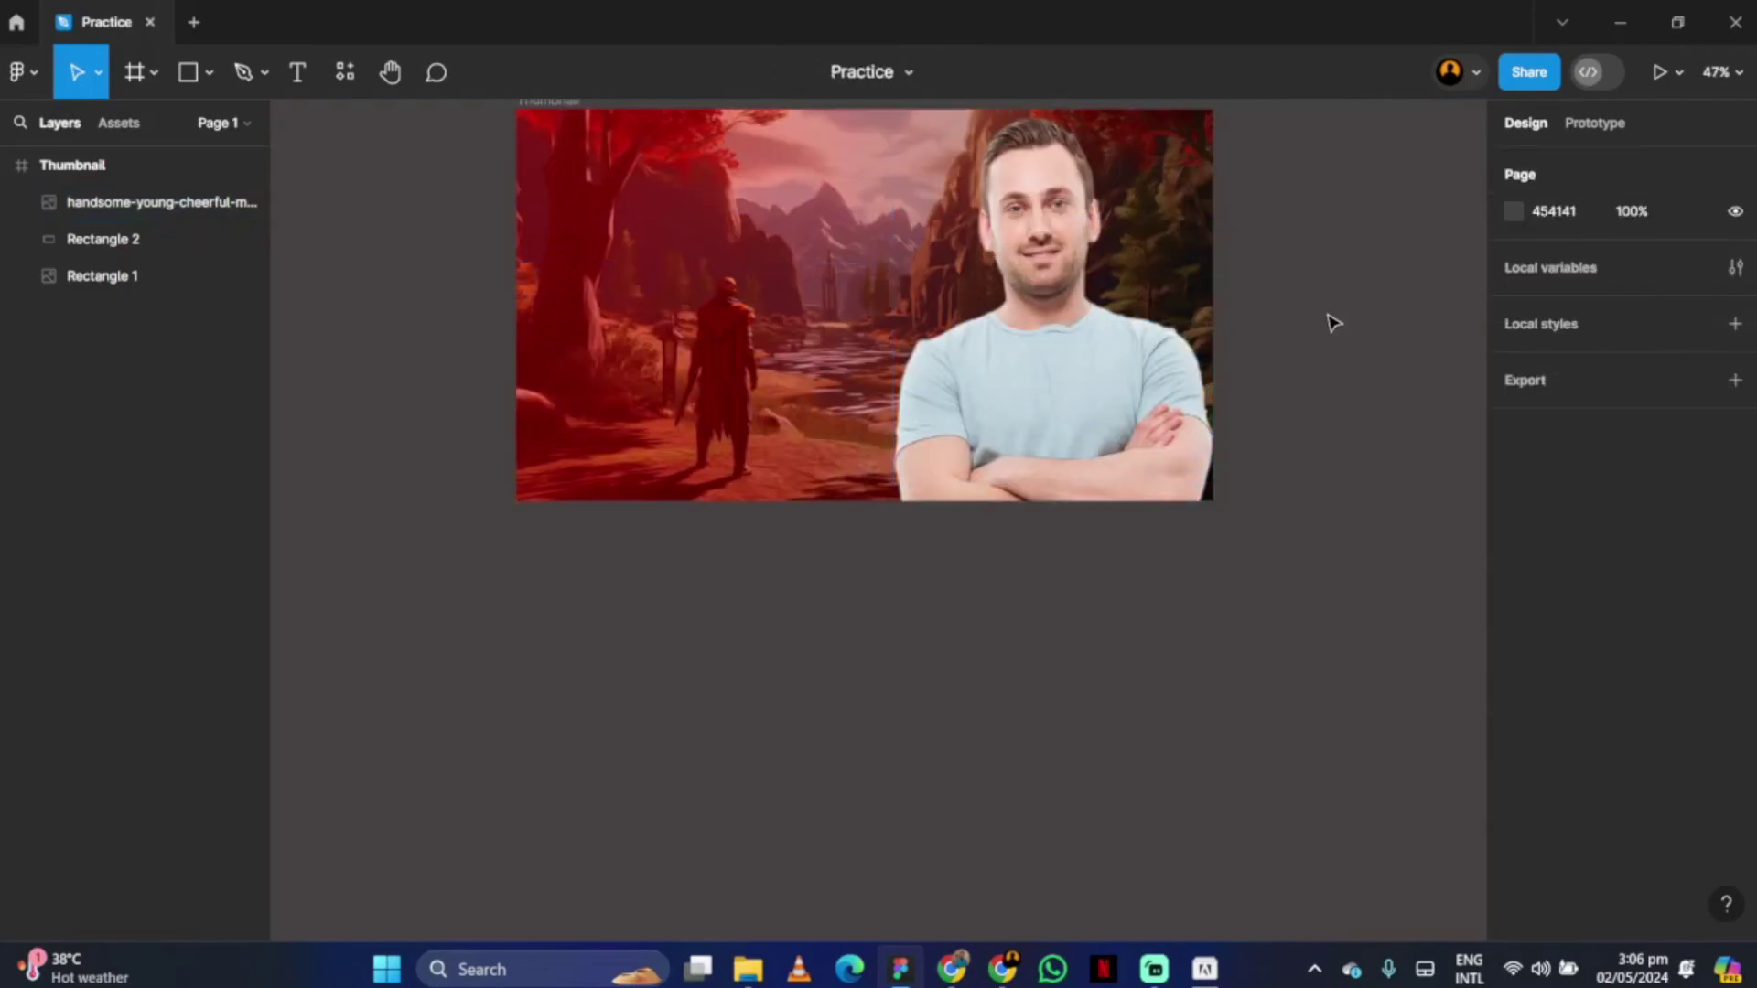
scroll(1332, 319, "up", 2)
key("shift+1")
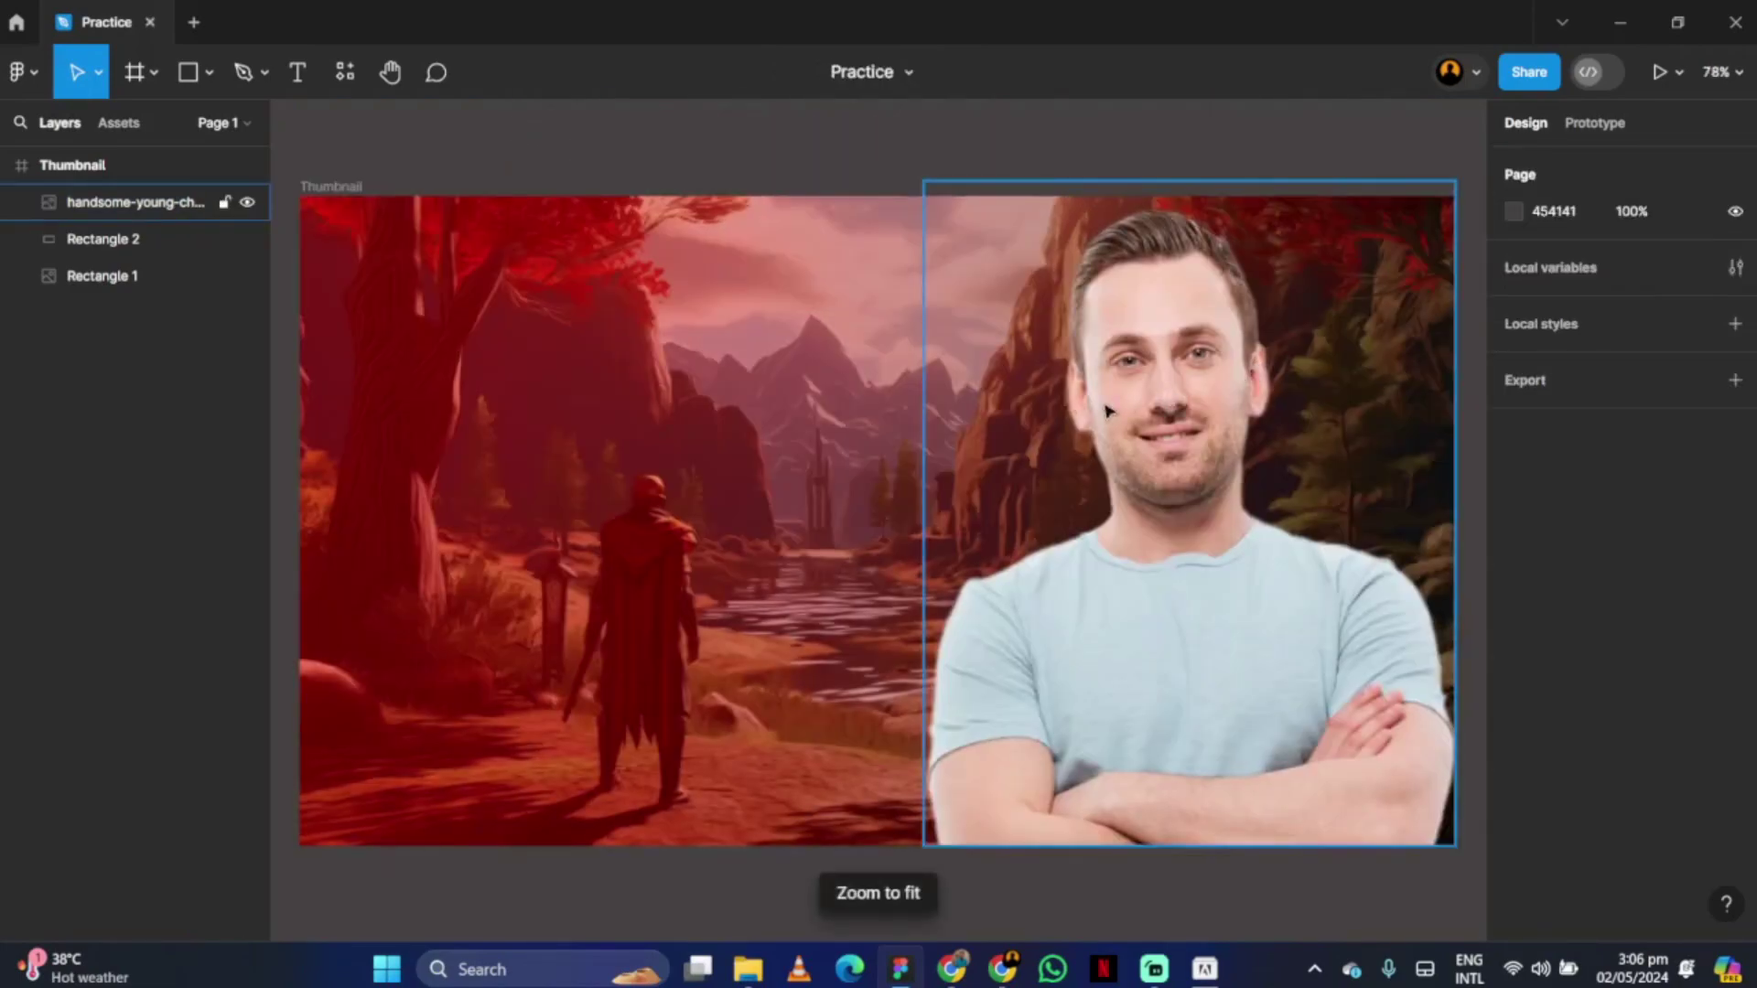
Raise the contrast, saturation and temperature of the man's image and fine-tune its tint.
double_click(1150, 442)
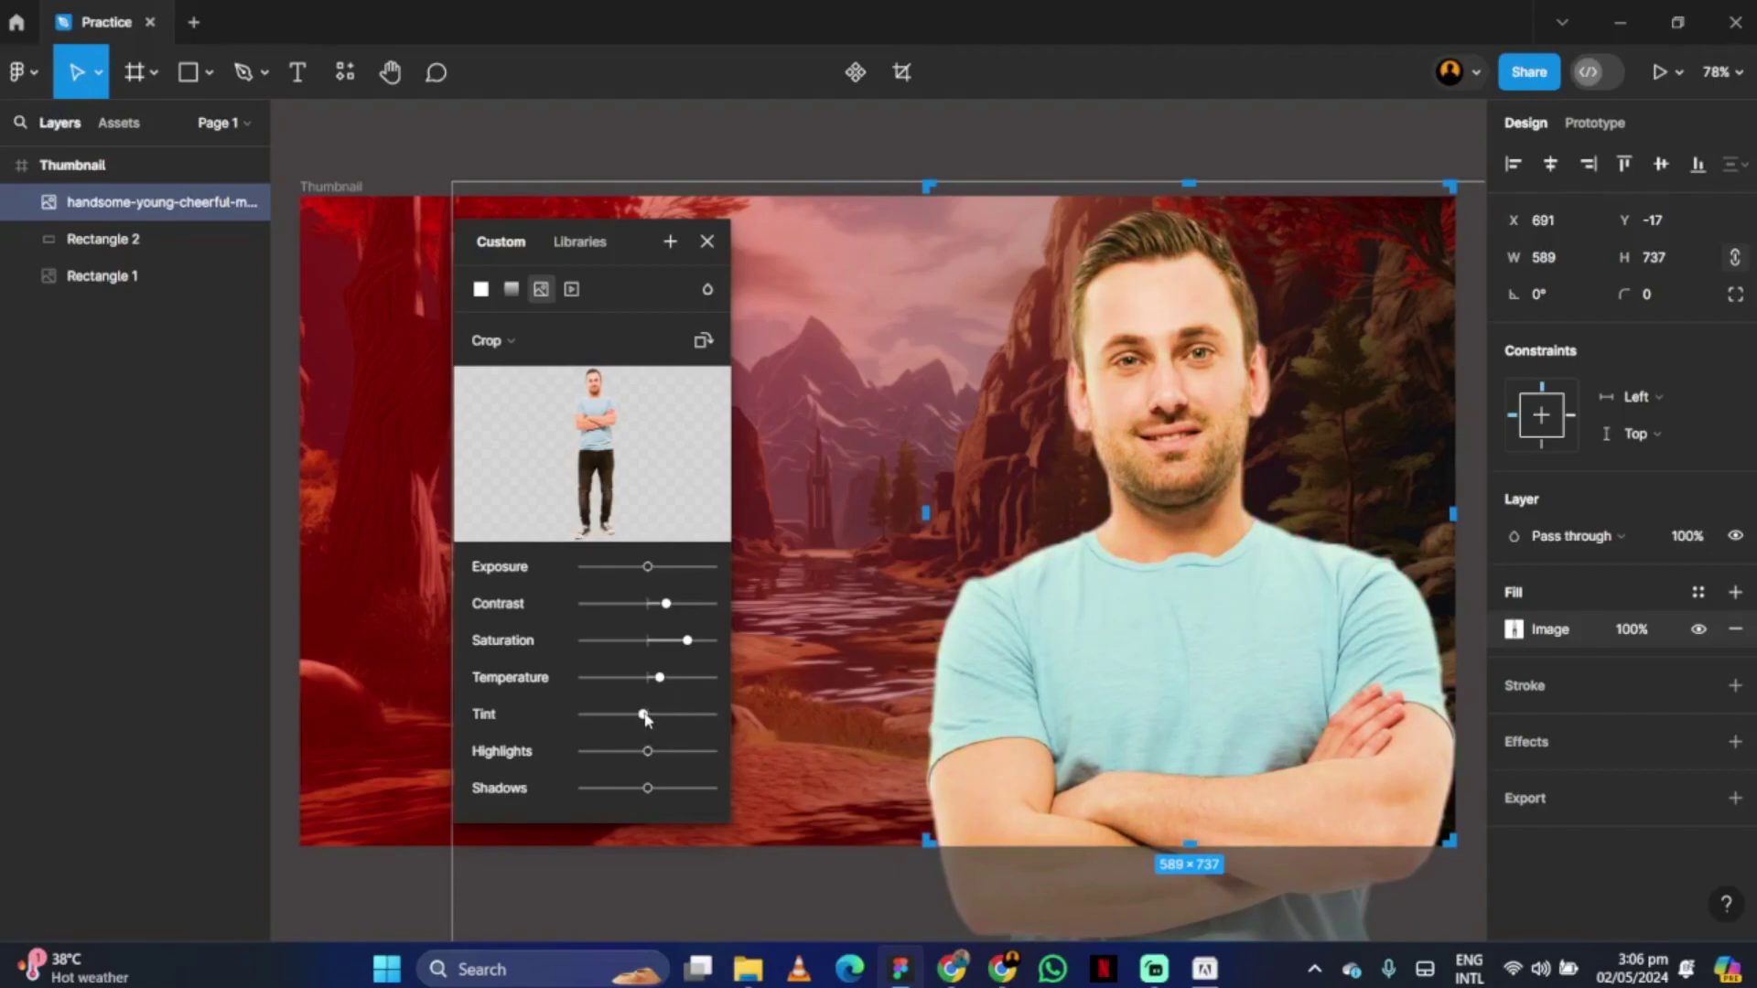
left_click_drag(665, 761, 649, 759)
left_click(708, 243)
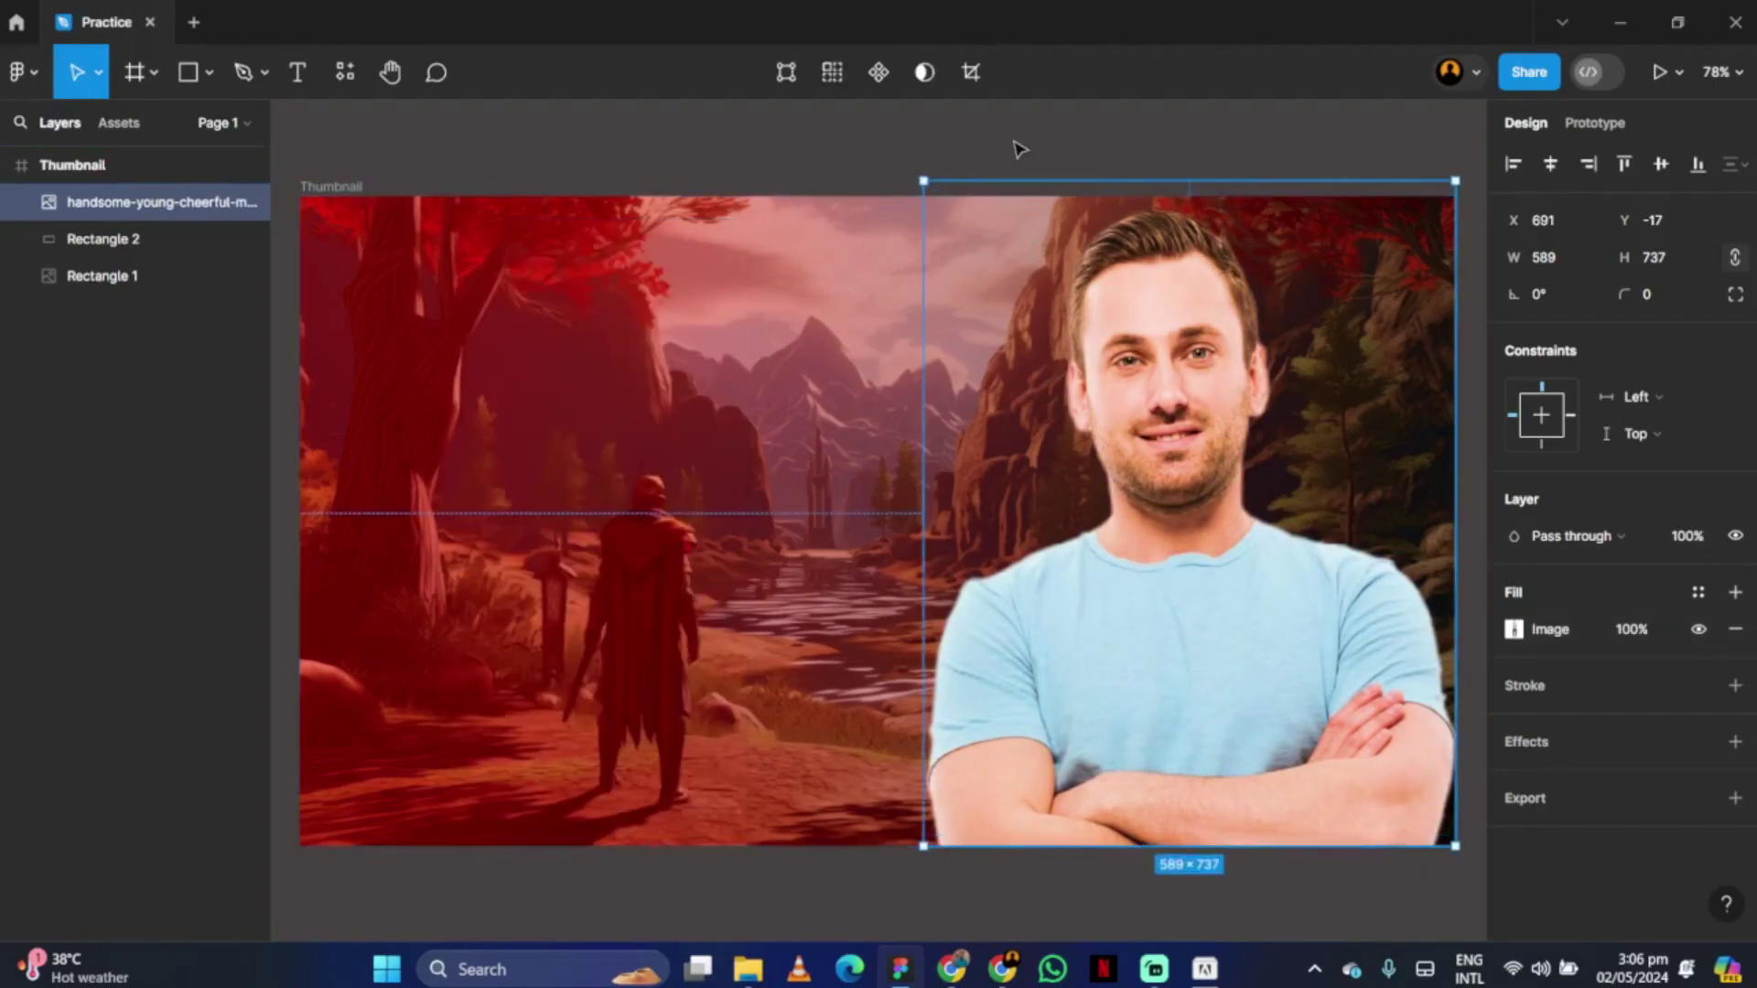
Draw a circle about 224 × 224 above the background warrior and fill it with red FF0000.
left_click(208, 73)
left_click(229, 210)
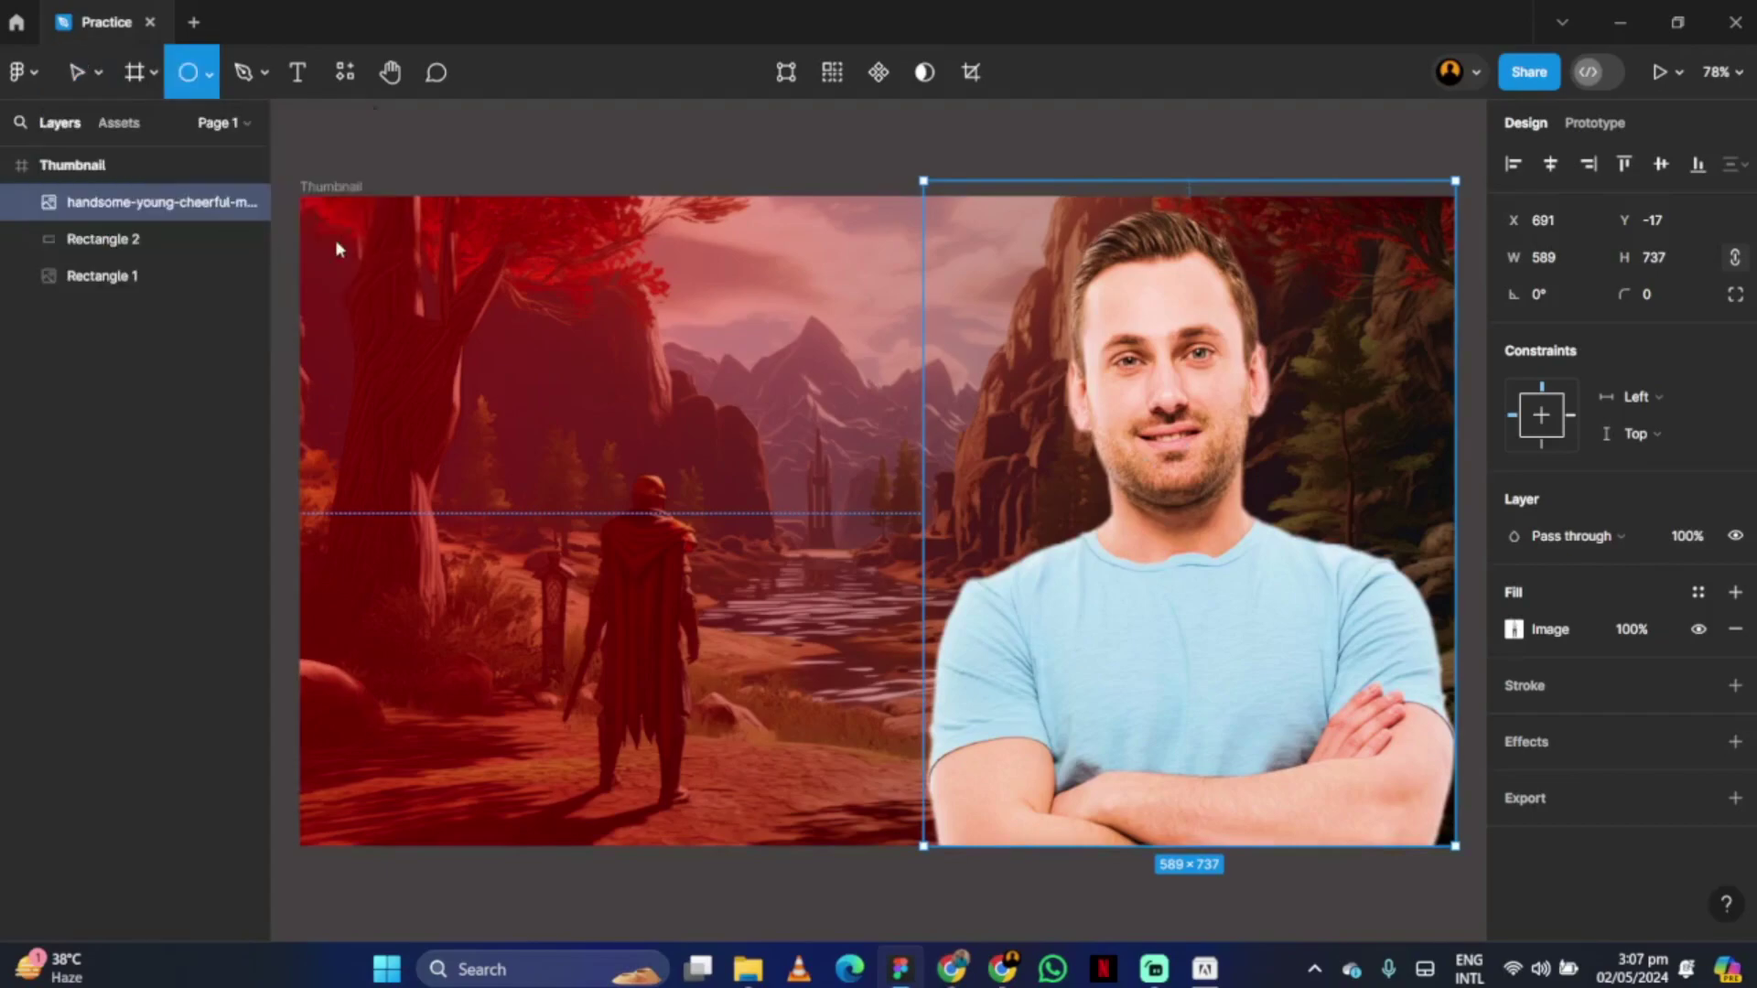
left_click_drag(582, 277, 785, 481)
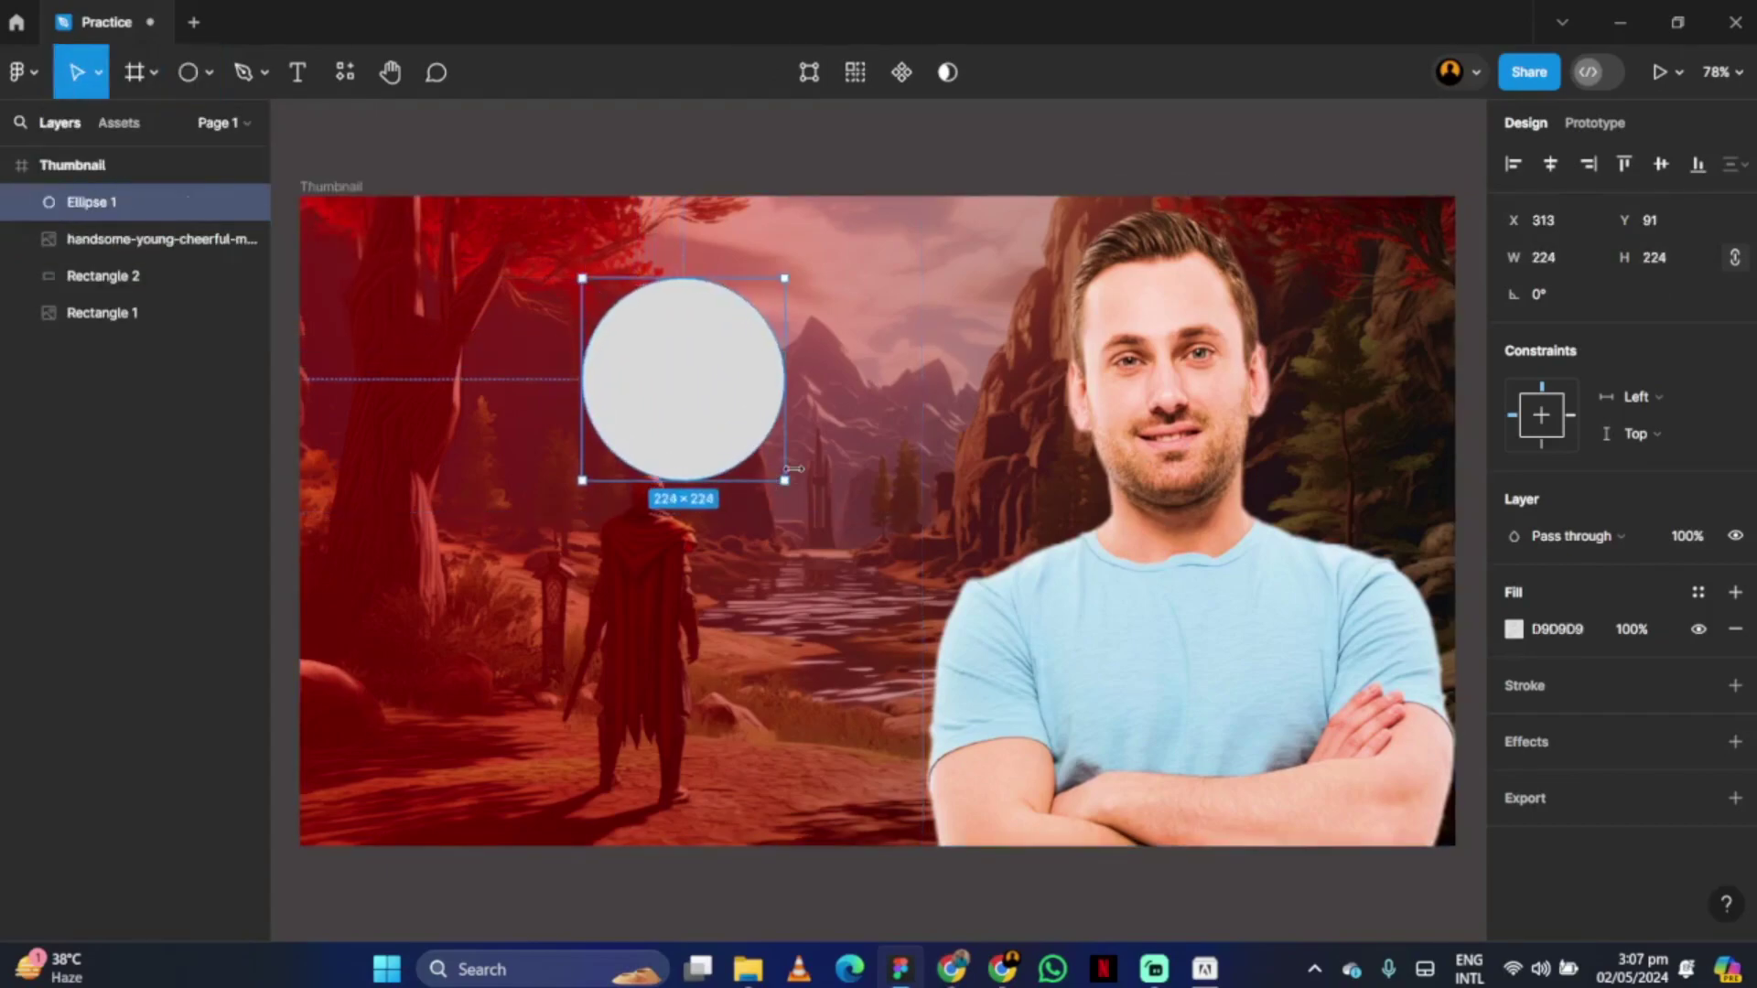
left_click(1514, 630)
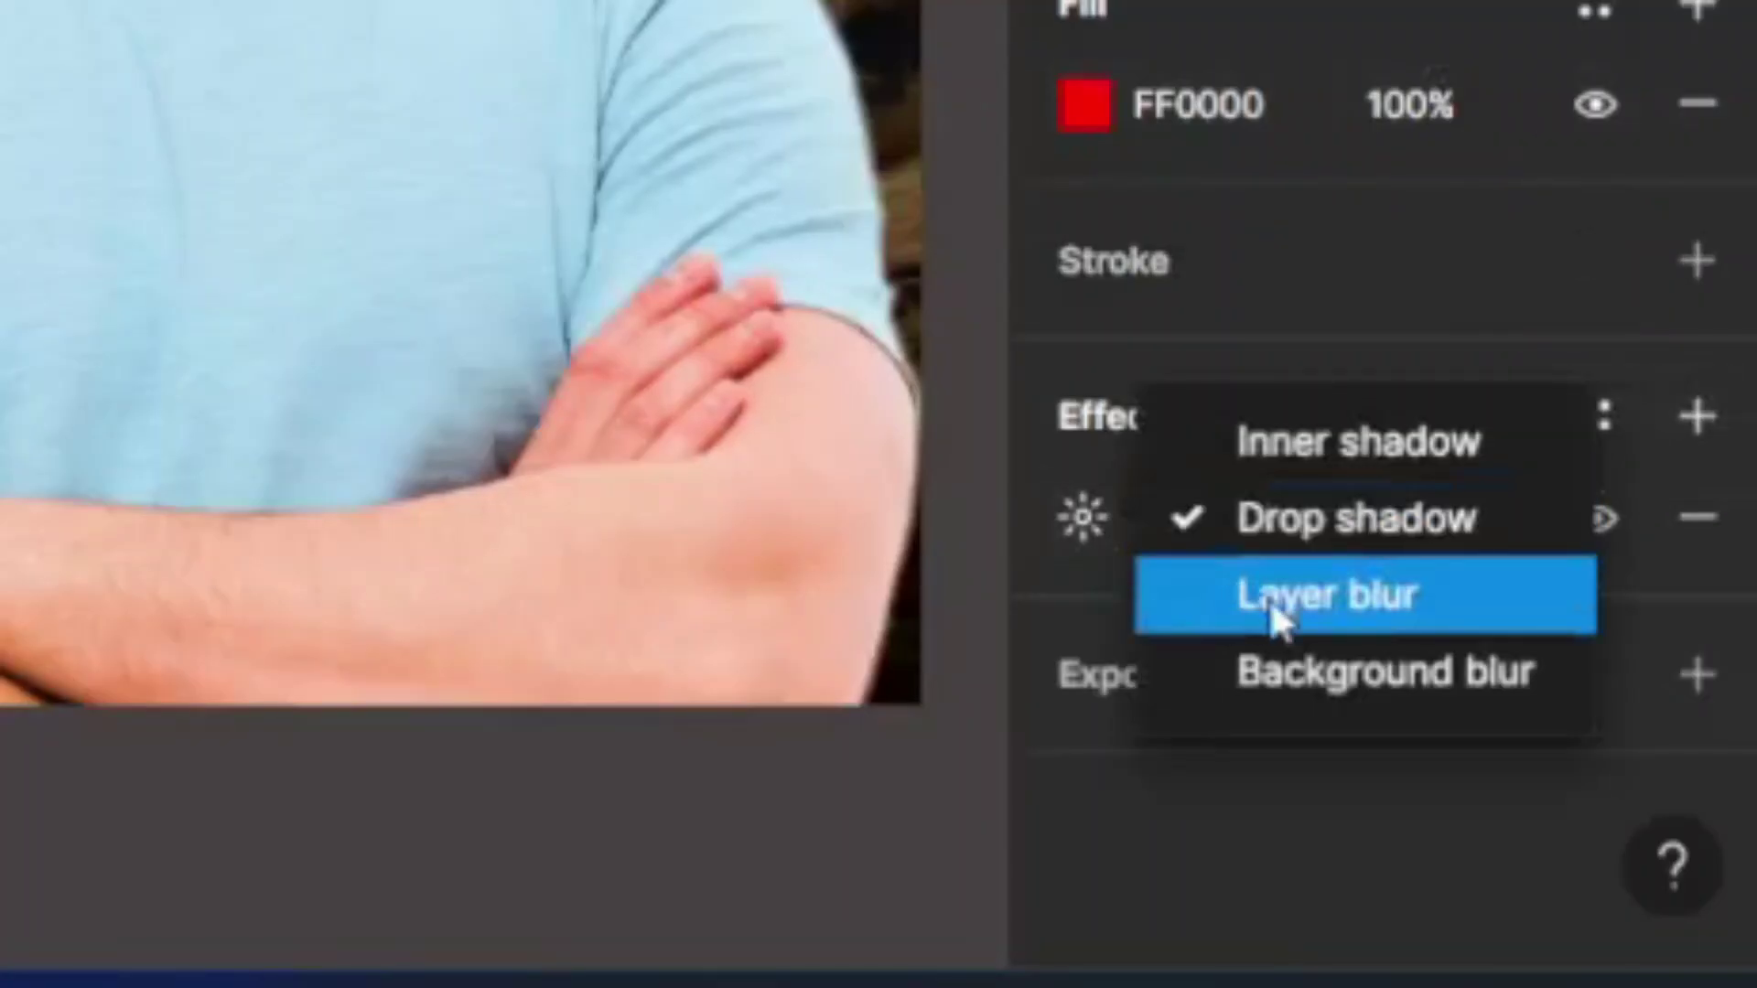
Apply a layer blur of about 201.8 to the red circle.
left_click(1272, 595)
left_click(1083, 519)
left_click_drag(320, 682, 721, 693)
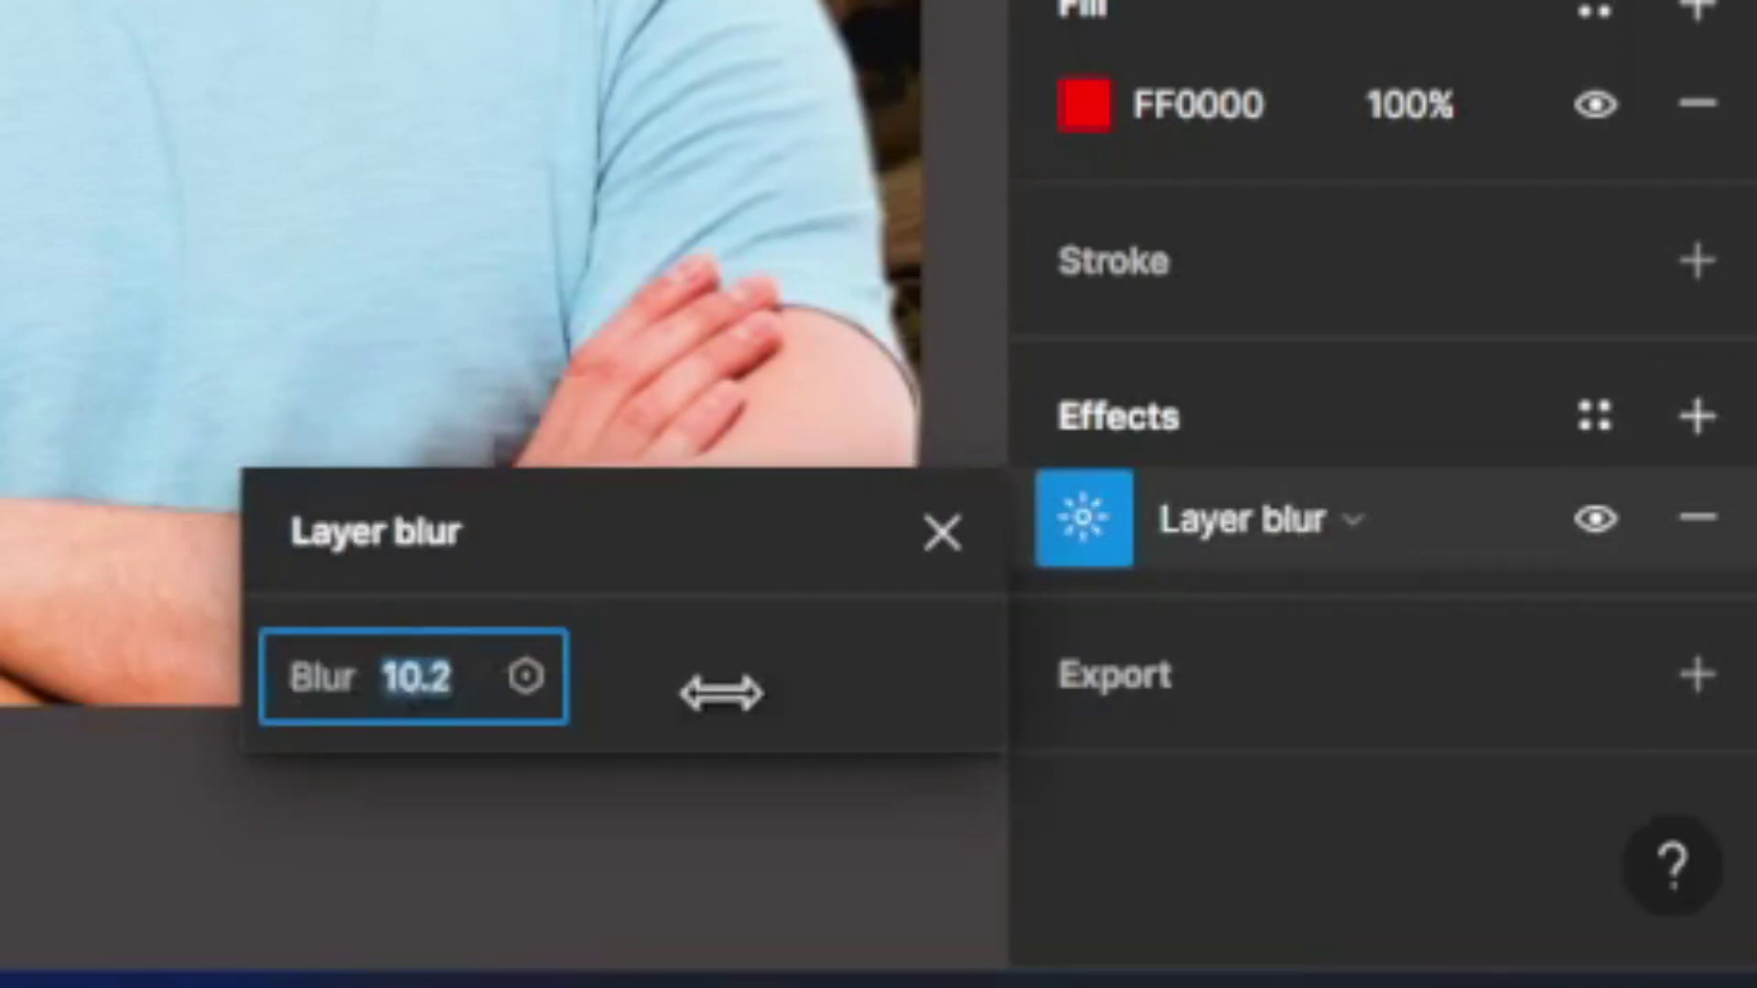
left_click_drag(387, 365, 1045, 348)
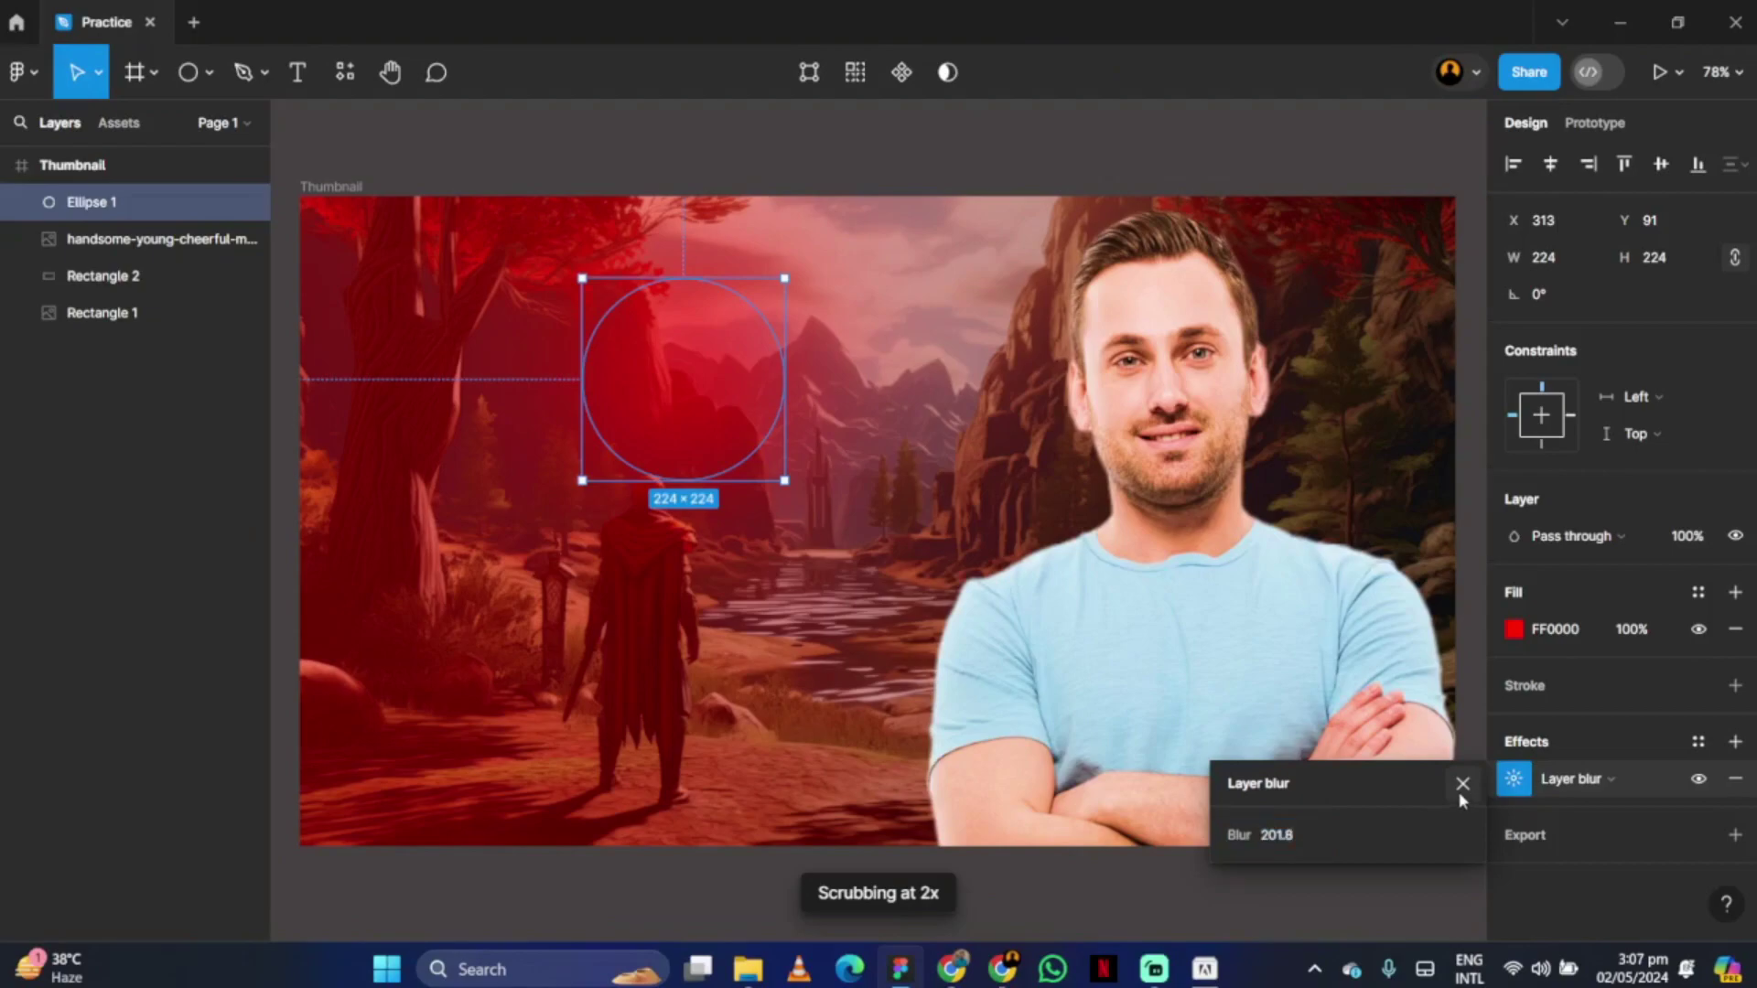
left_click(942, 531)
Place the blurred red circle behind the man, enlarged to about 725 × 725 with a layer blur of 280.
left_click_drag(595, 334, 776, 105)
key("ctrl+[")
left_click_drag(1007, 356, 783, 173)
left_click_drag(986, 378, 1065, 432)
left_click(1514, 778)
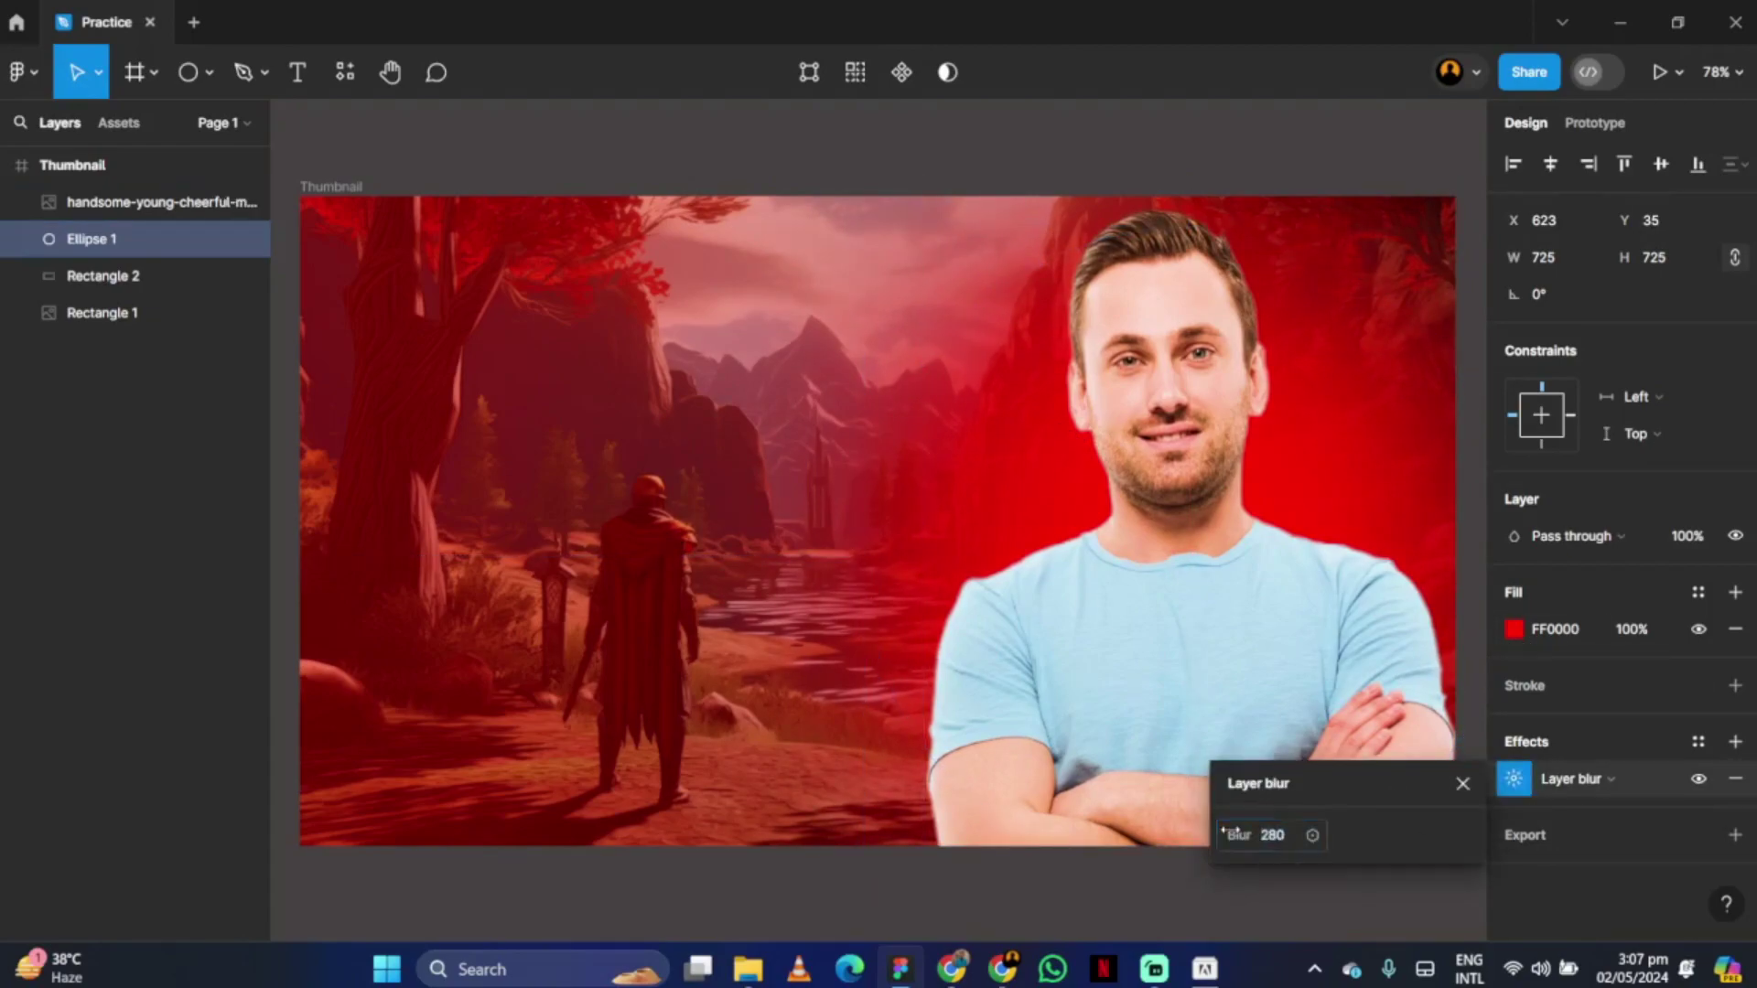
Give the glow circle a linear gradient from red FF0000 to white FEFEFE and shift the red stop inward.
left_click(1514, 629)
left_click(1521, 324)
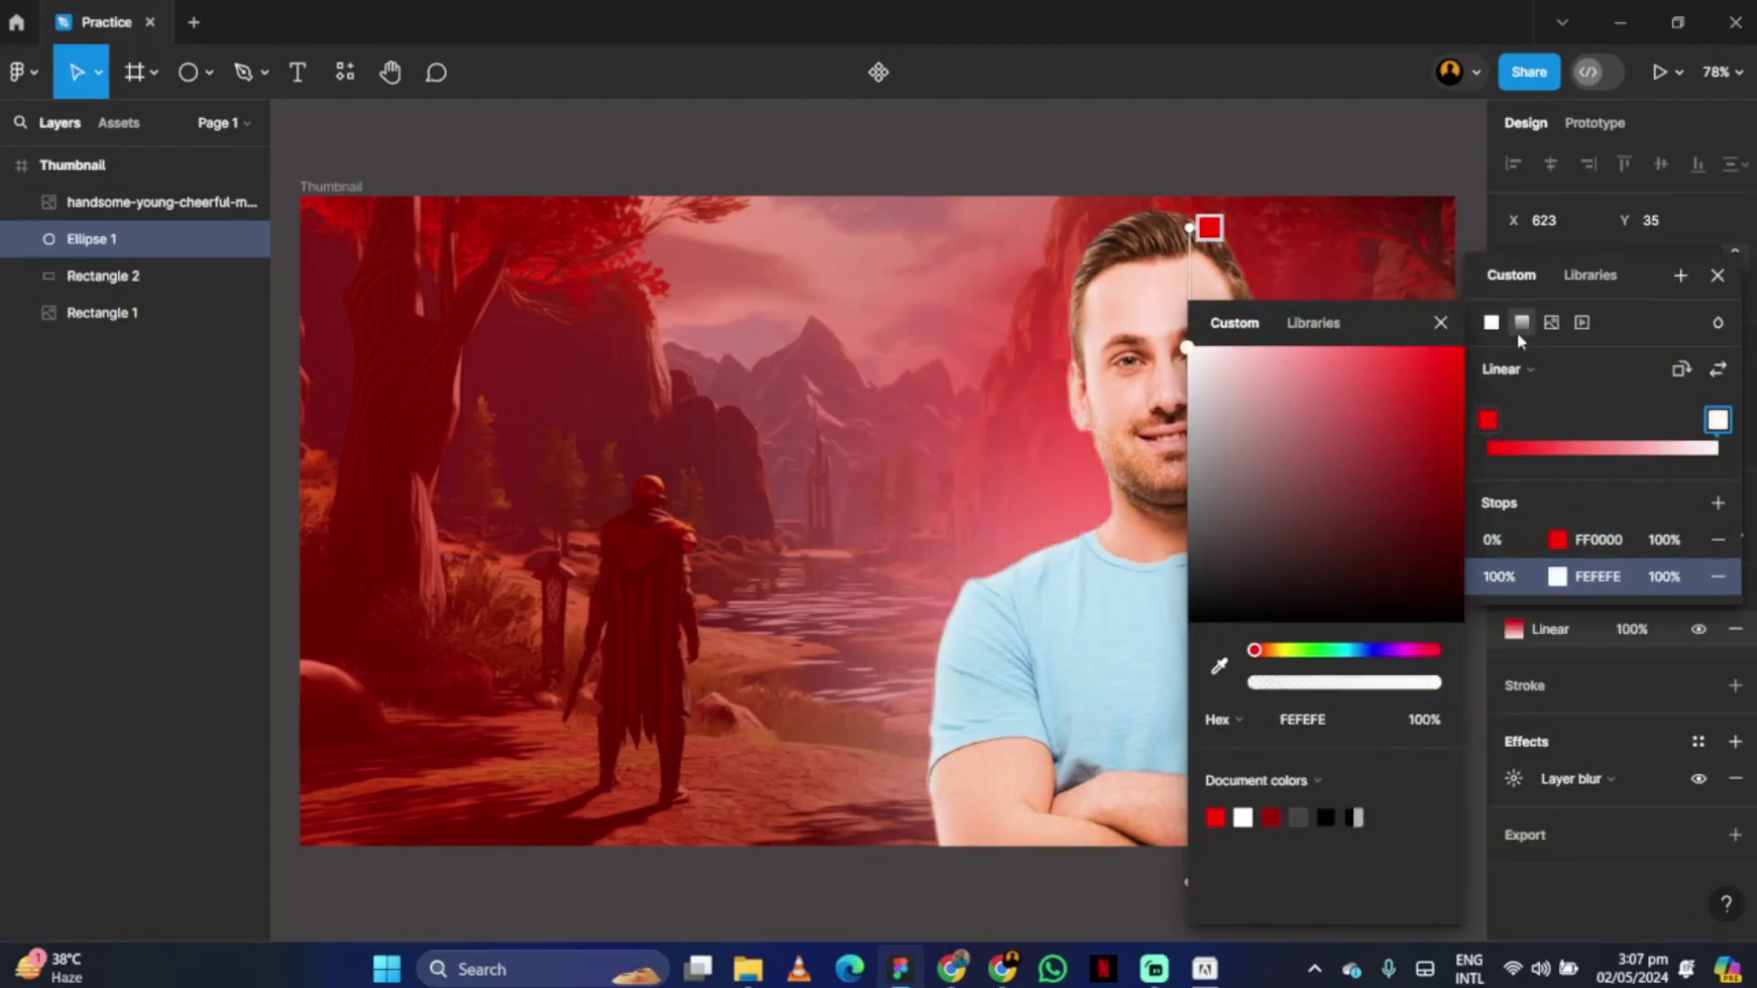
left_click(1440, 322)
left_click_drag(1488, 419, 1549, 419)
left_click(1716, 276)
left_click(1281, 174)
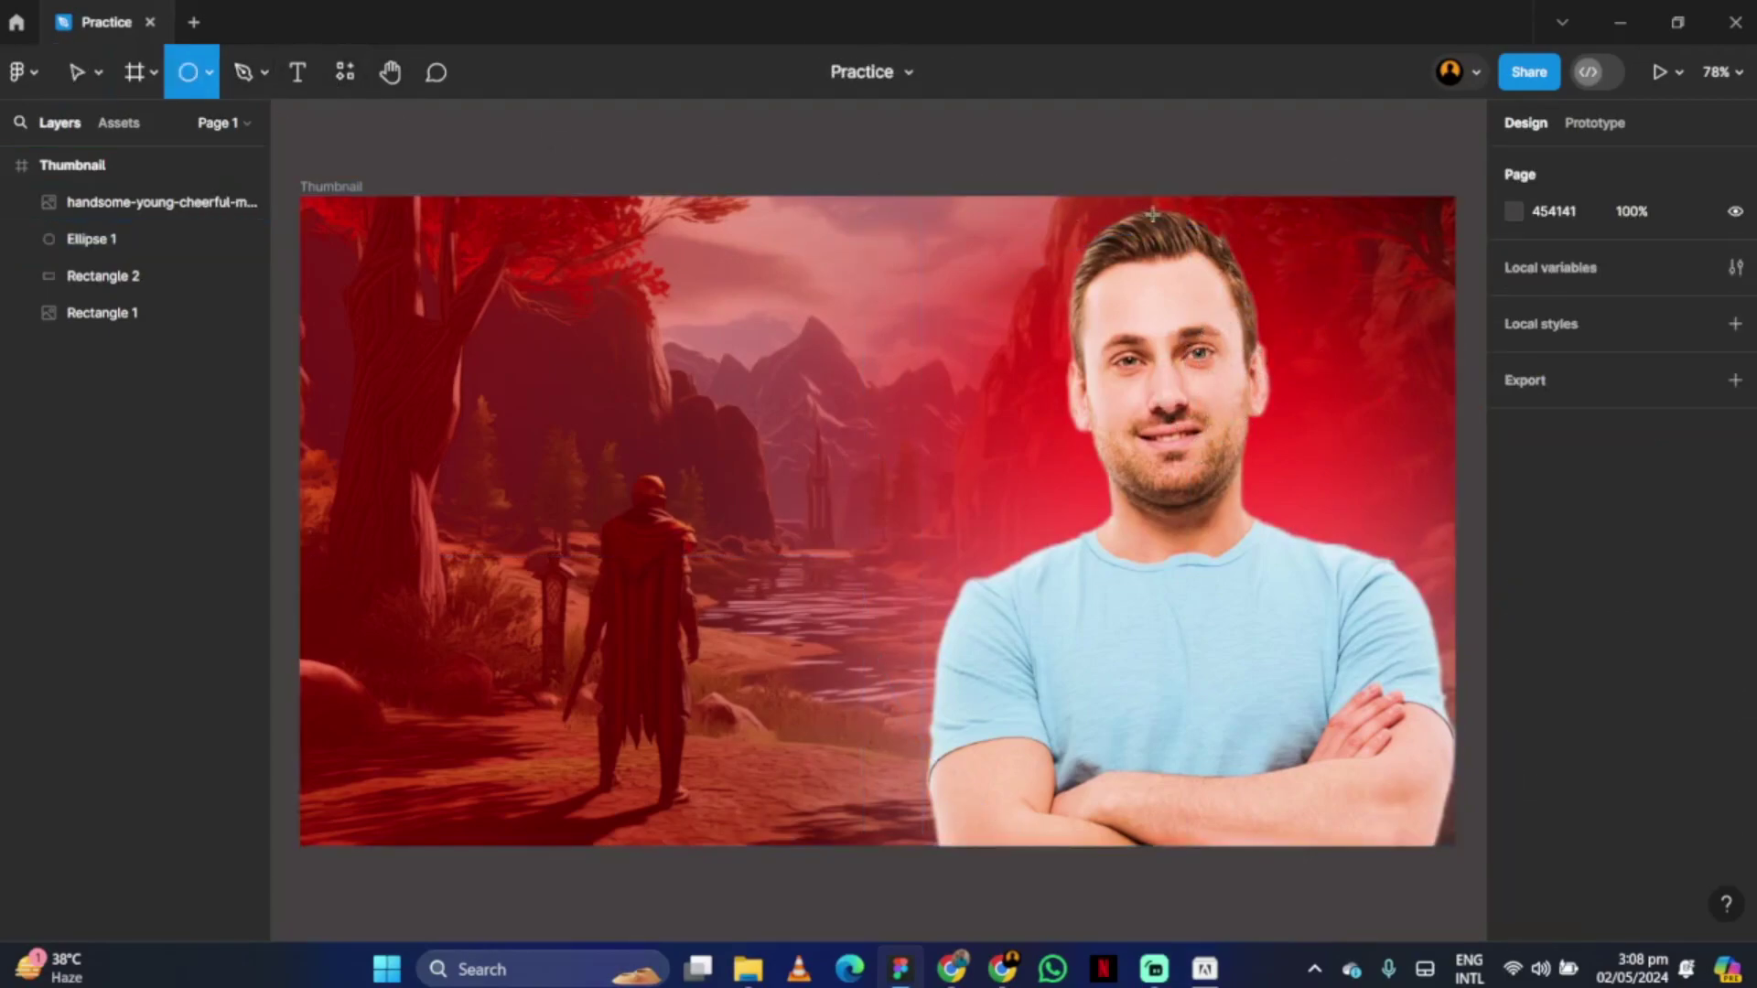
Draw a circle about 60 × 60 beside the man's head and fill it with white FFFFFF.
left_click_drag(1244, 247, 1268, 271)
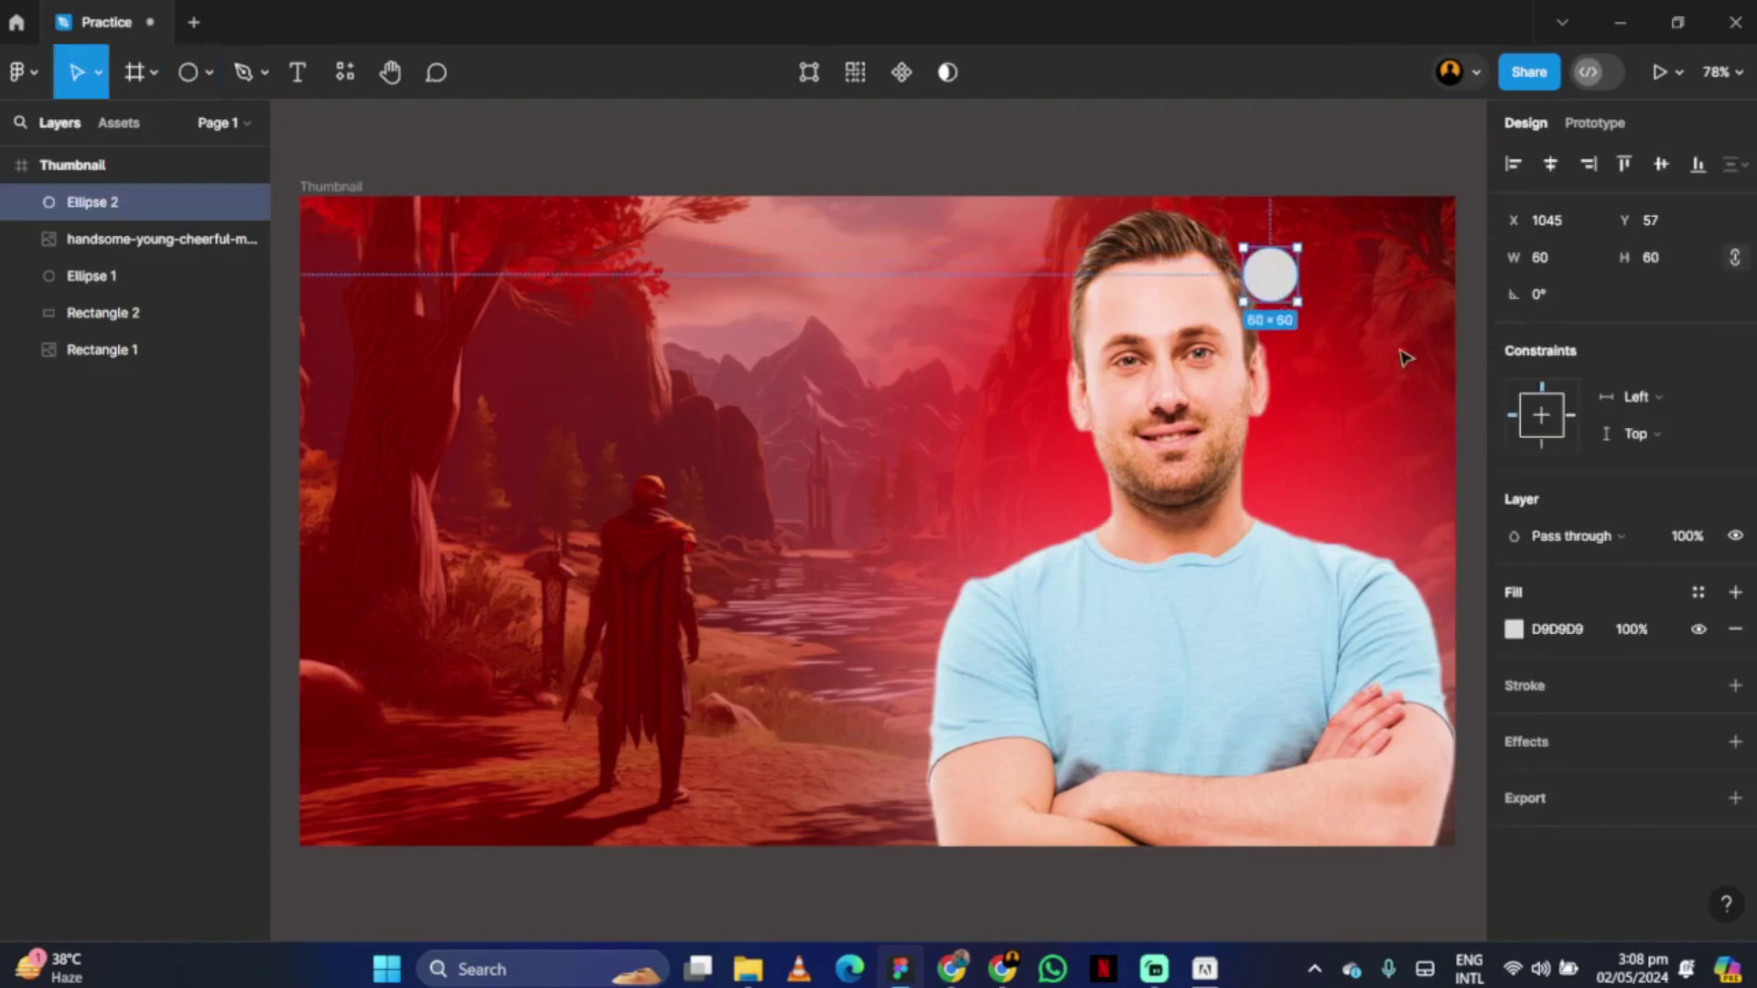
left_click(1513, 630)
left_click_drag(1284, 417, 1241, 331)
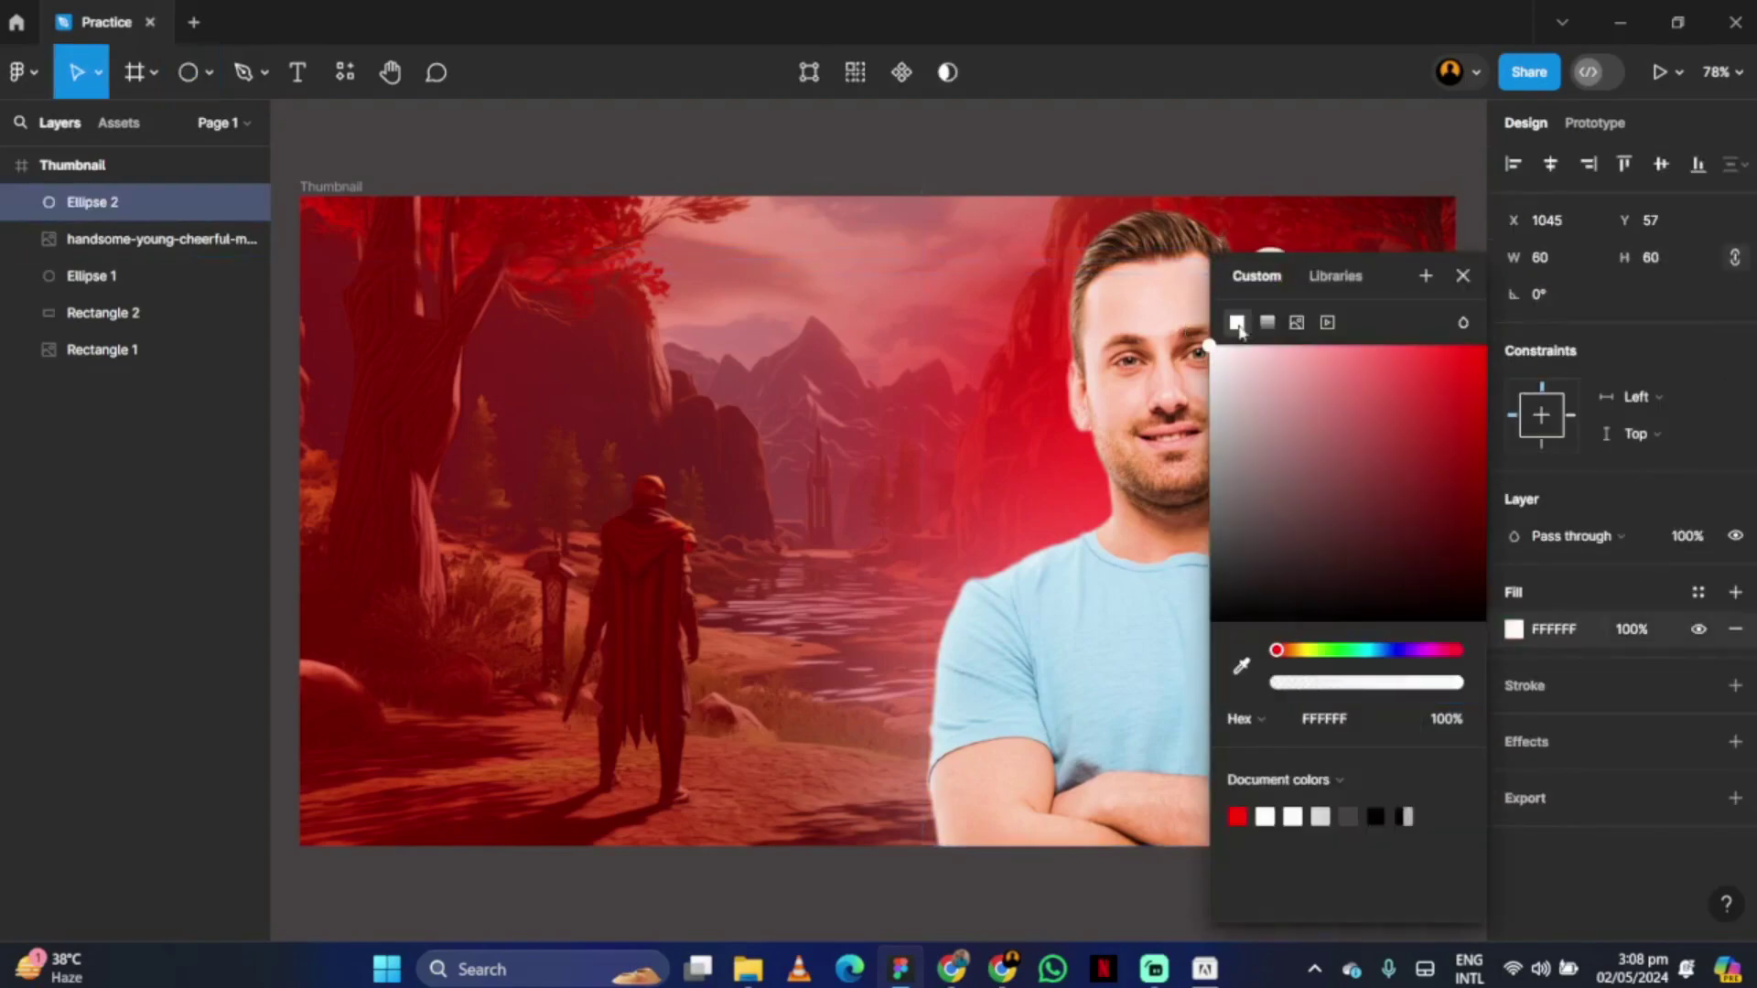
left_click(1462, 276)
Apply a layer blur to the white circle and enlarge it to 514 × 514 over the thumbnail's upper-right corner.
left_click(1735, 742)
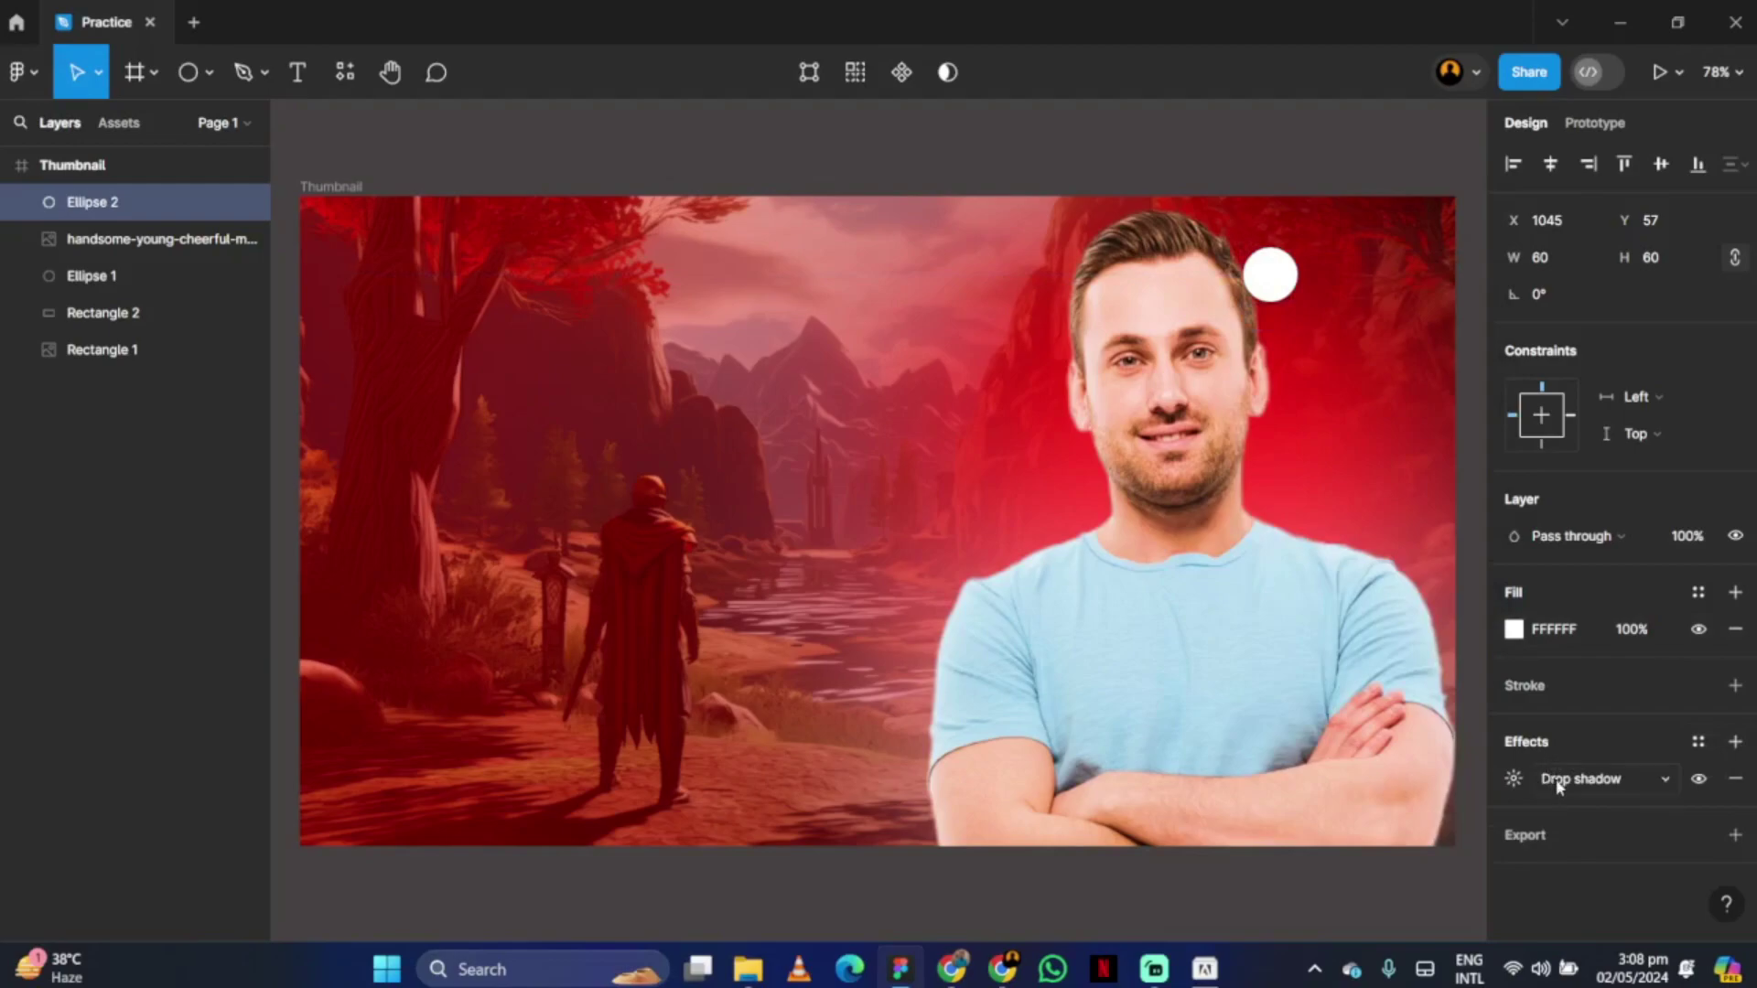
left_click(1576, 782)
left_click(1537, 804)
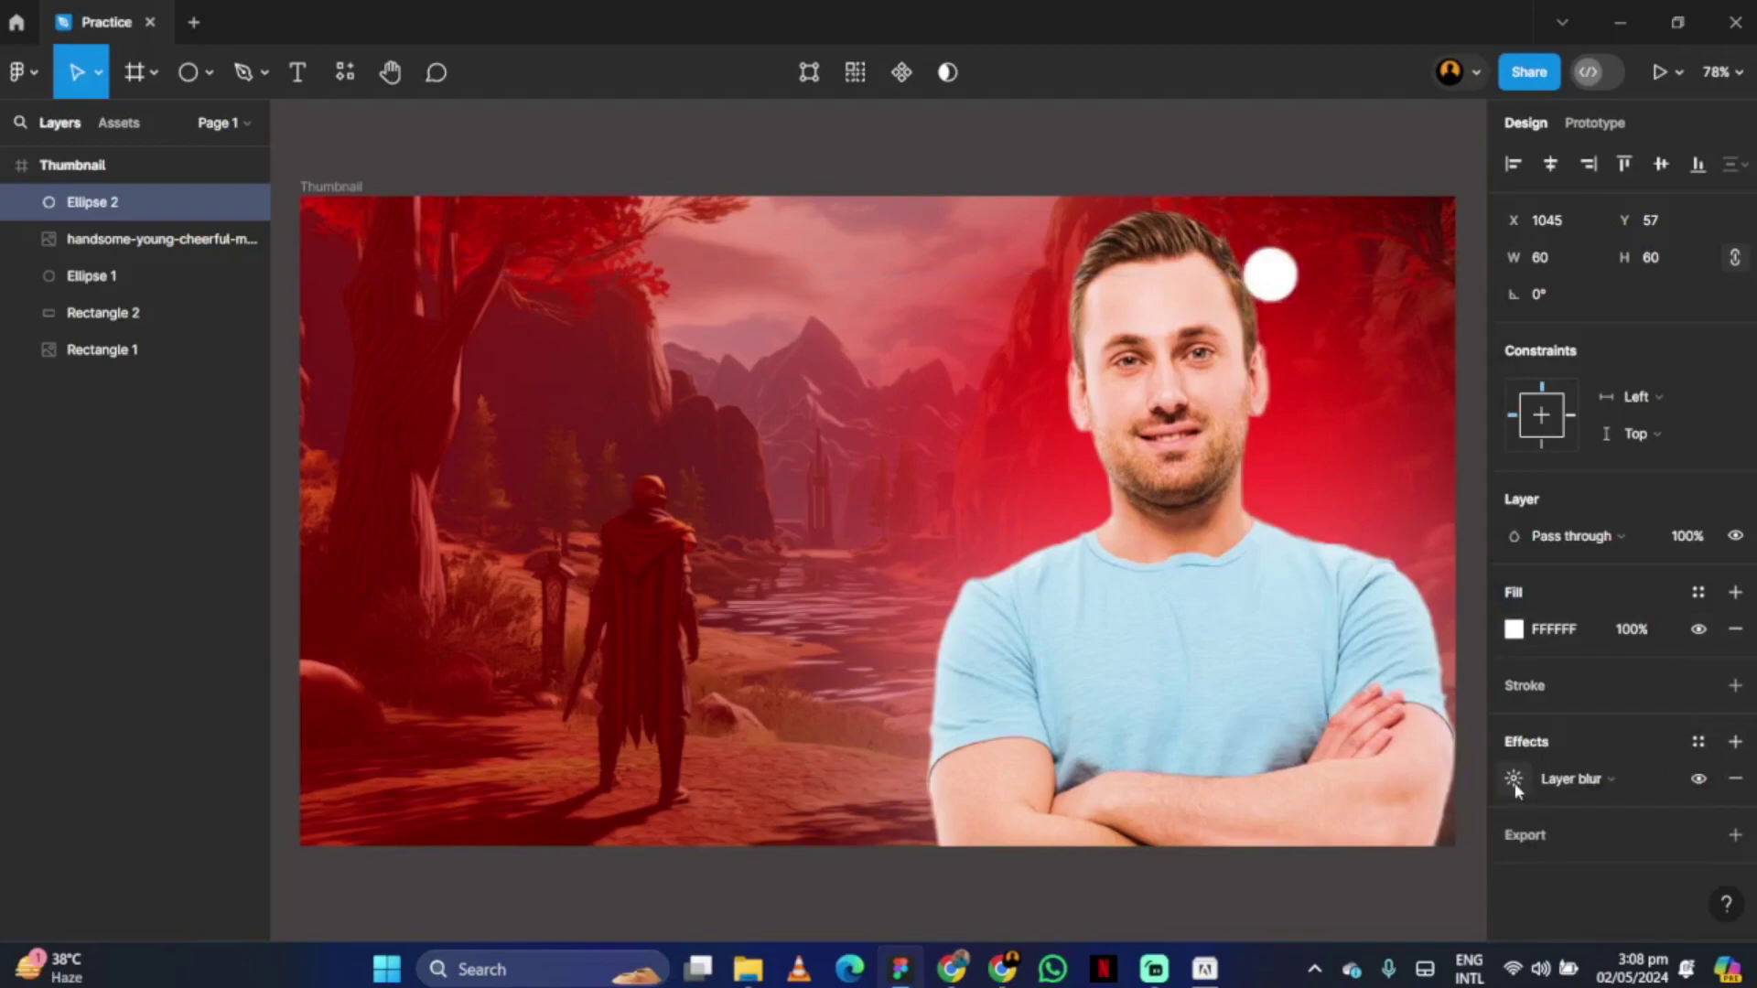
left_click(1513, 779)
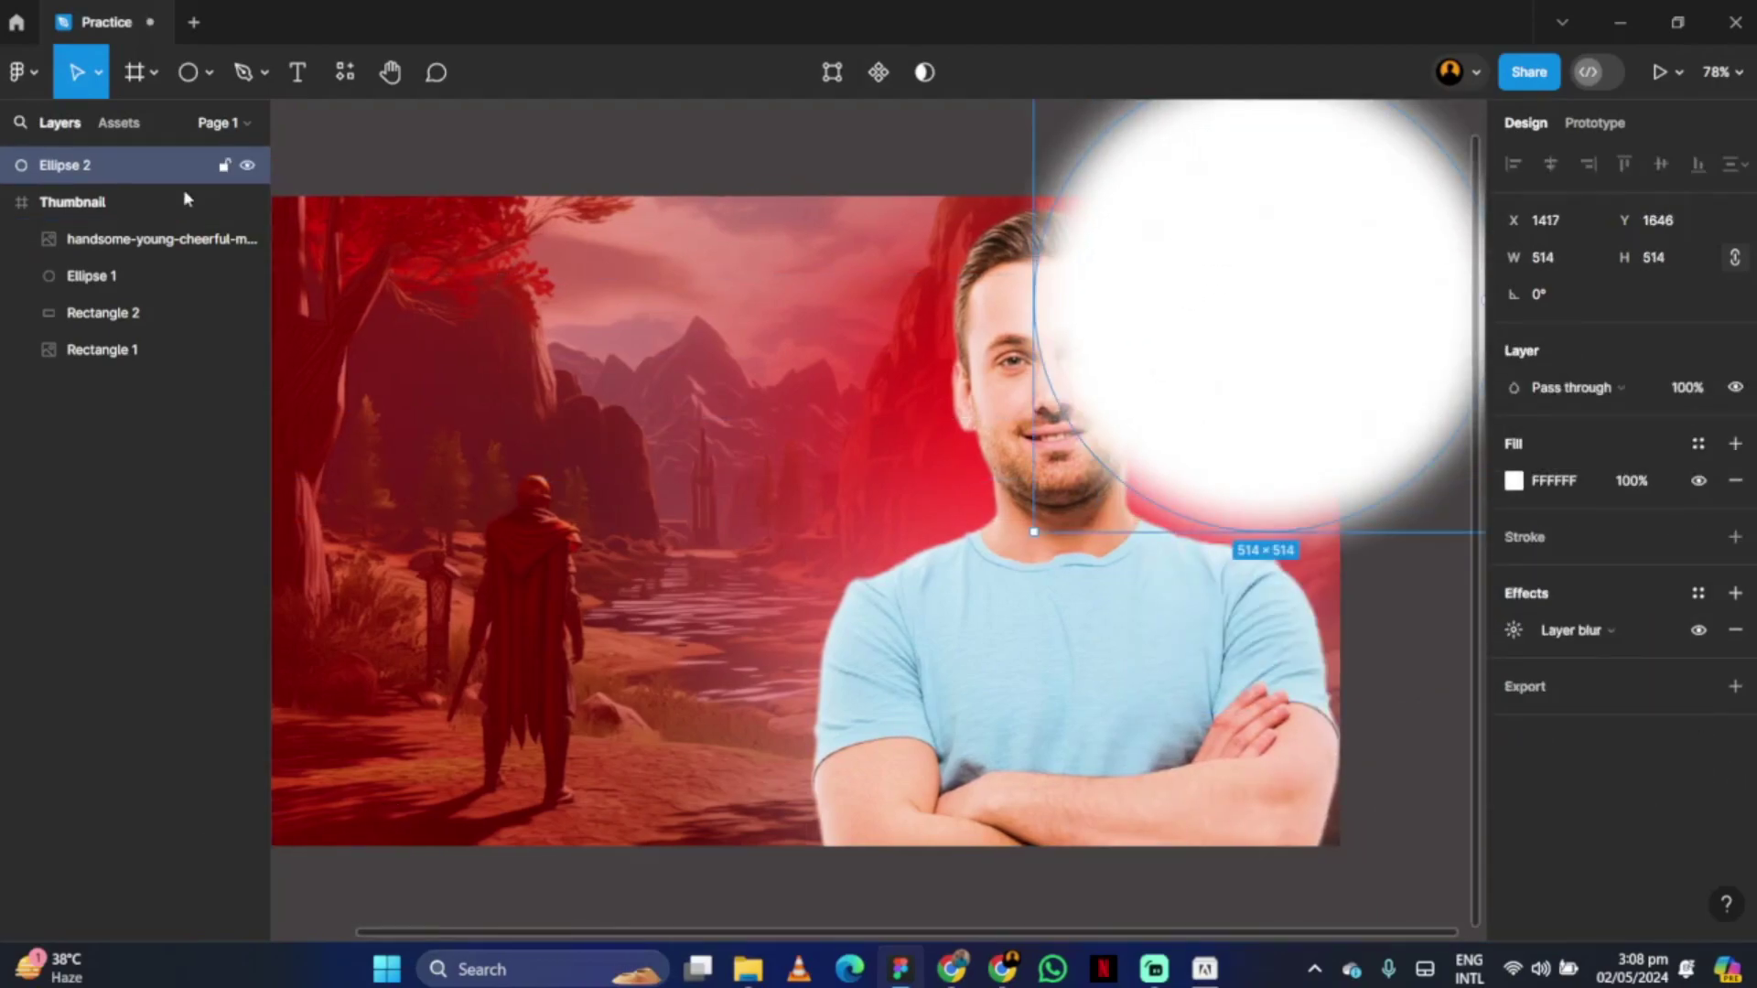
key("Escape")
key("Escape")
key("shift+1")
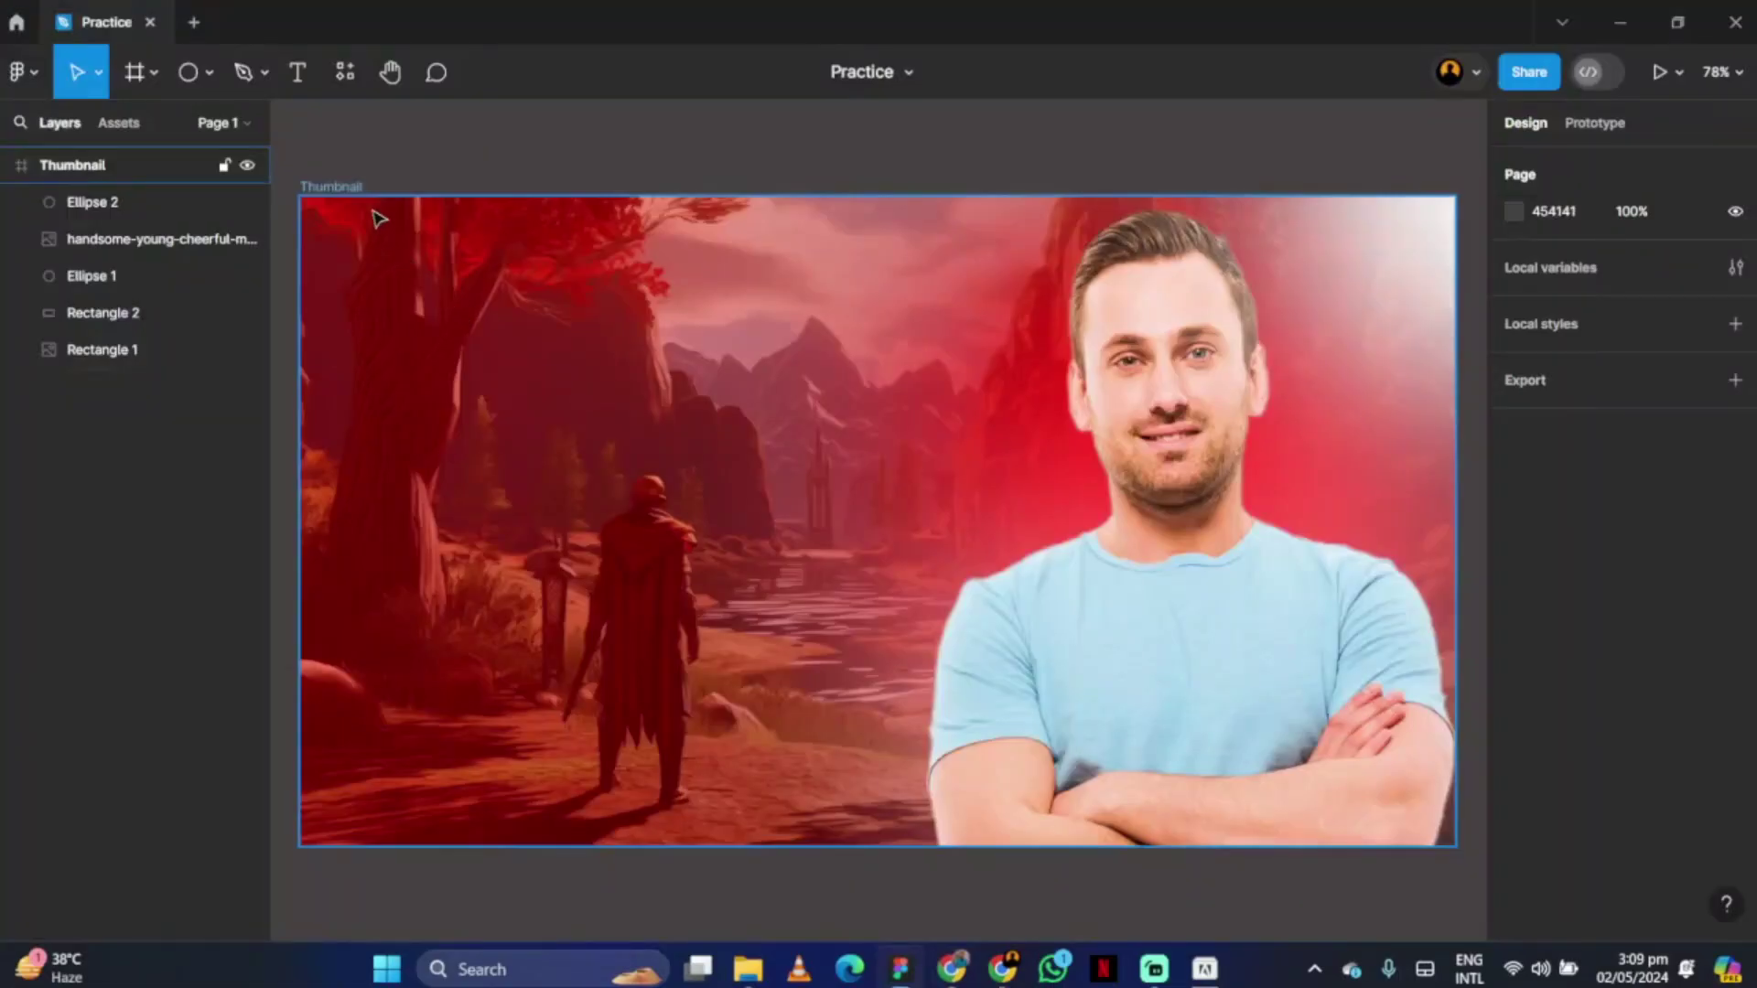
Add the text SQUAD at font size 150 and place it over the left half of the thumbnail.
left_click(605, 210)
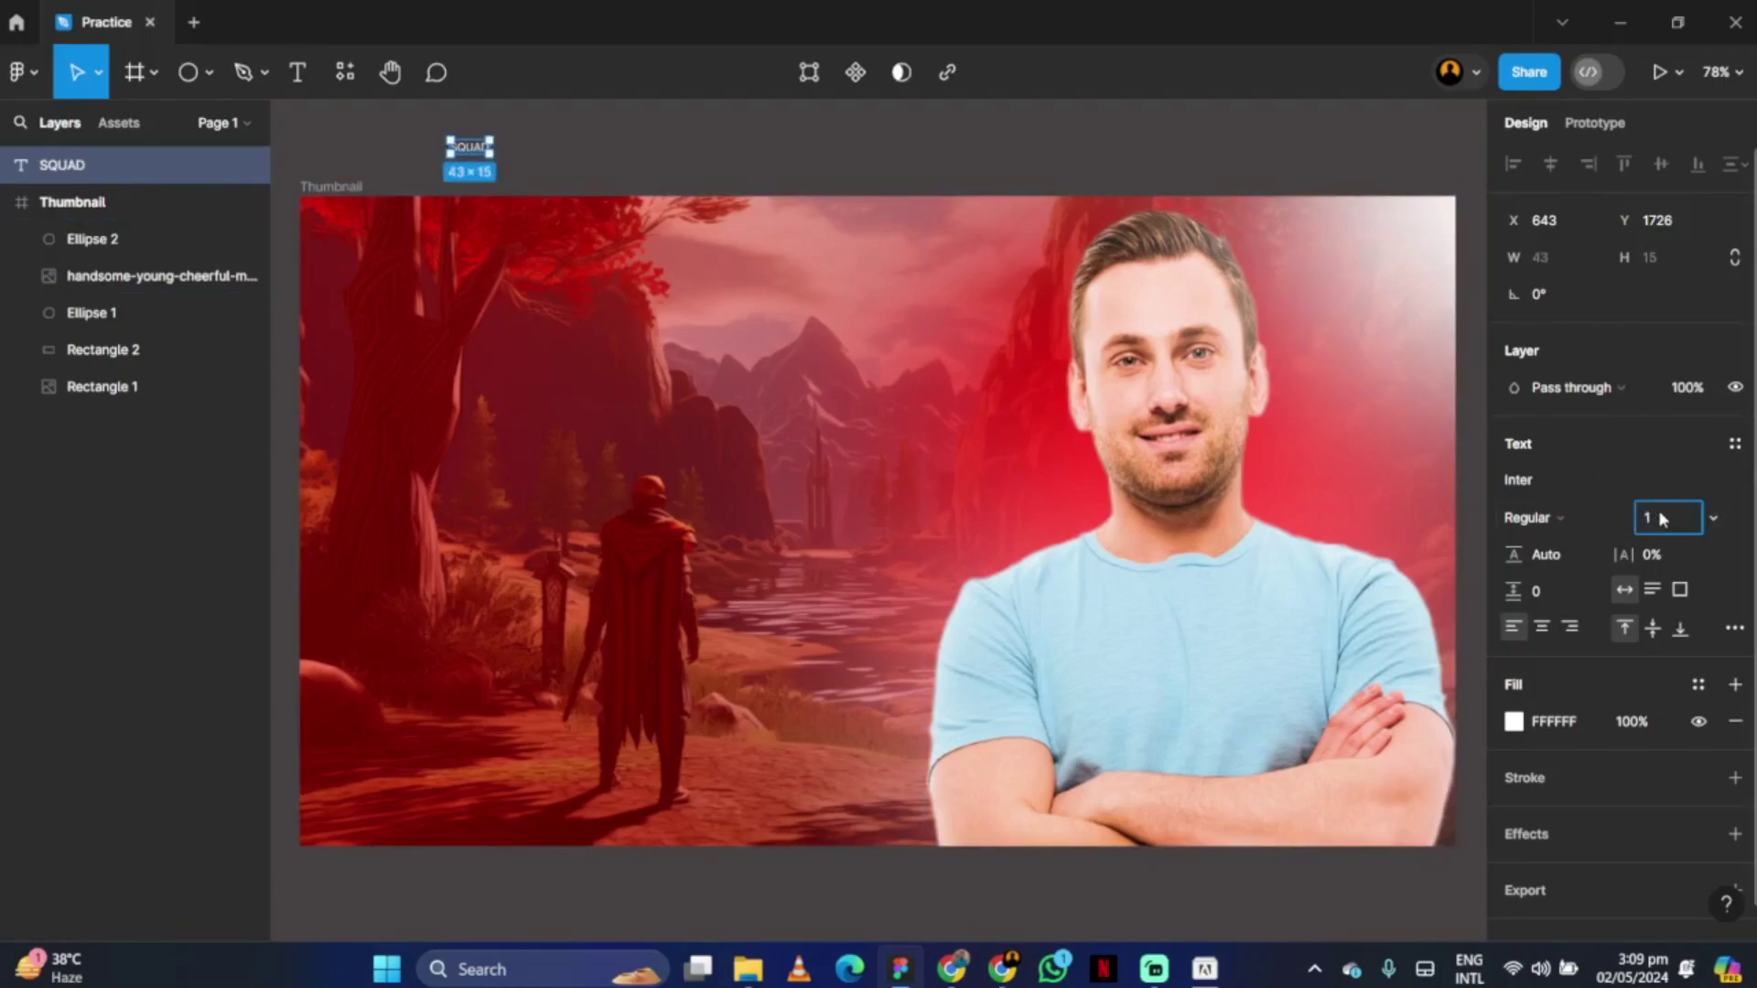
key("Return")
left_click_drag(686, 224, 651, 441)
left_click(1528, 517)
left_click(1650, 345)
Browse the fonts for the SQUAD text and set it to League Gothic.
left_click(1556, 480)
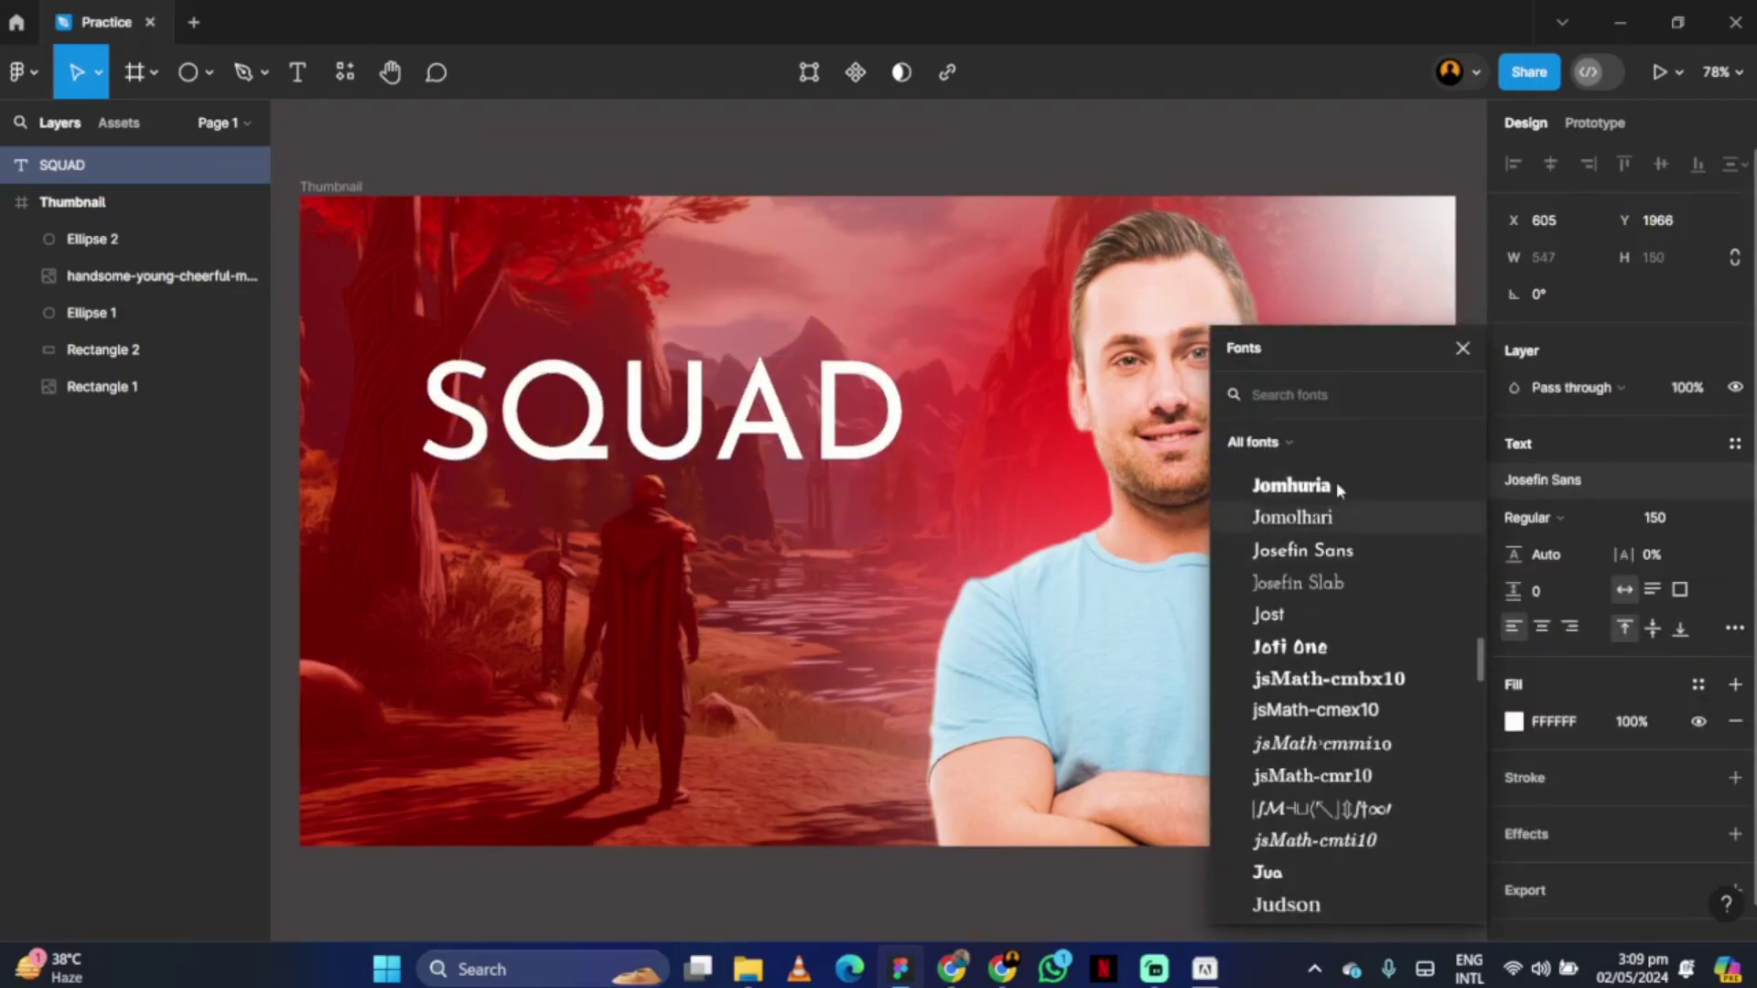
scroll(1342, 681, "down", 10)
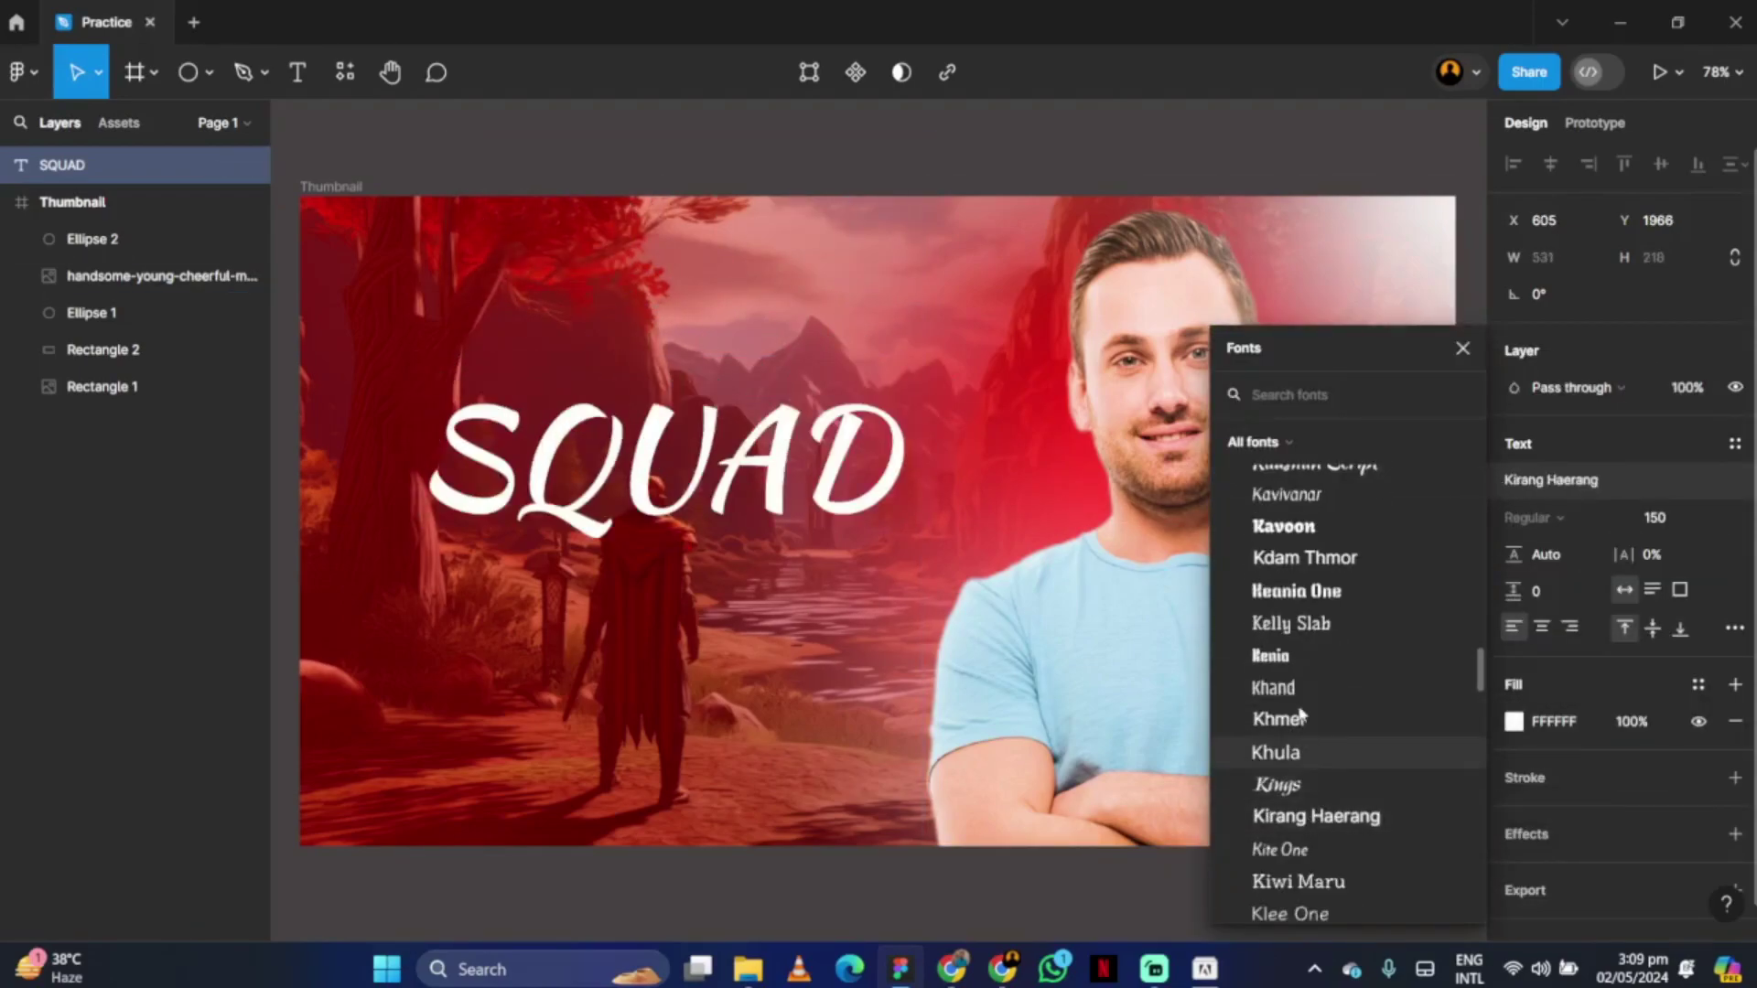
scroll(1300, 638, "down", 12)
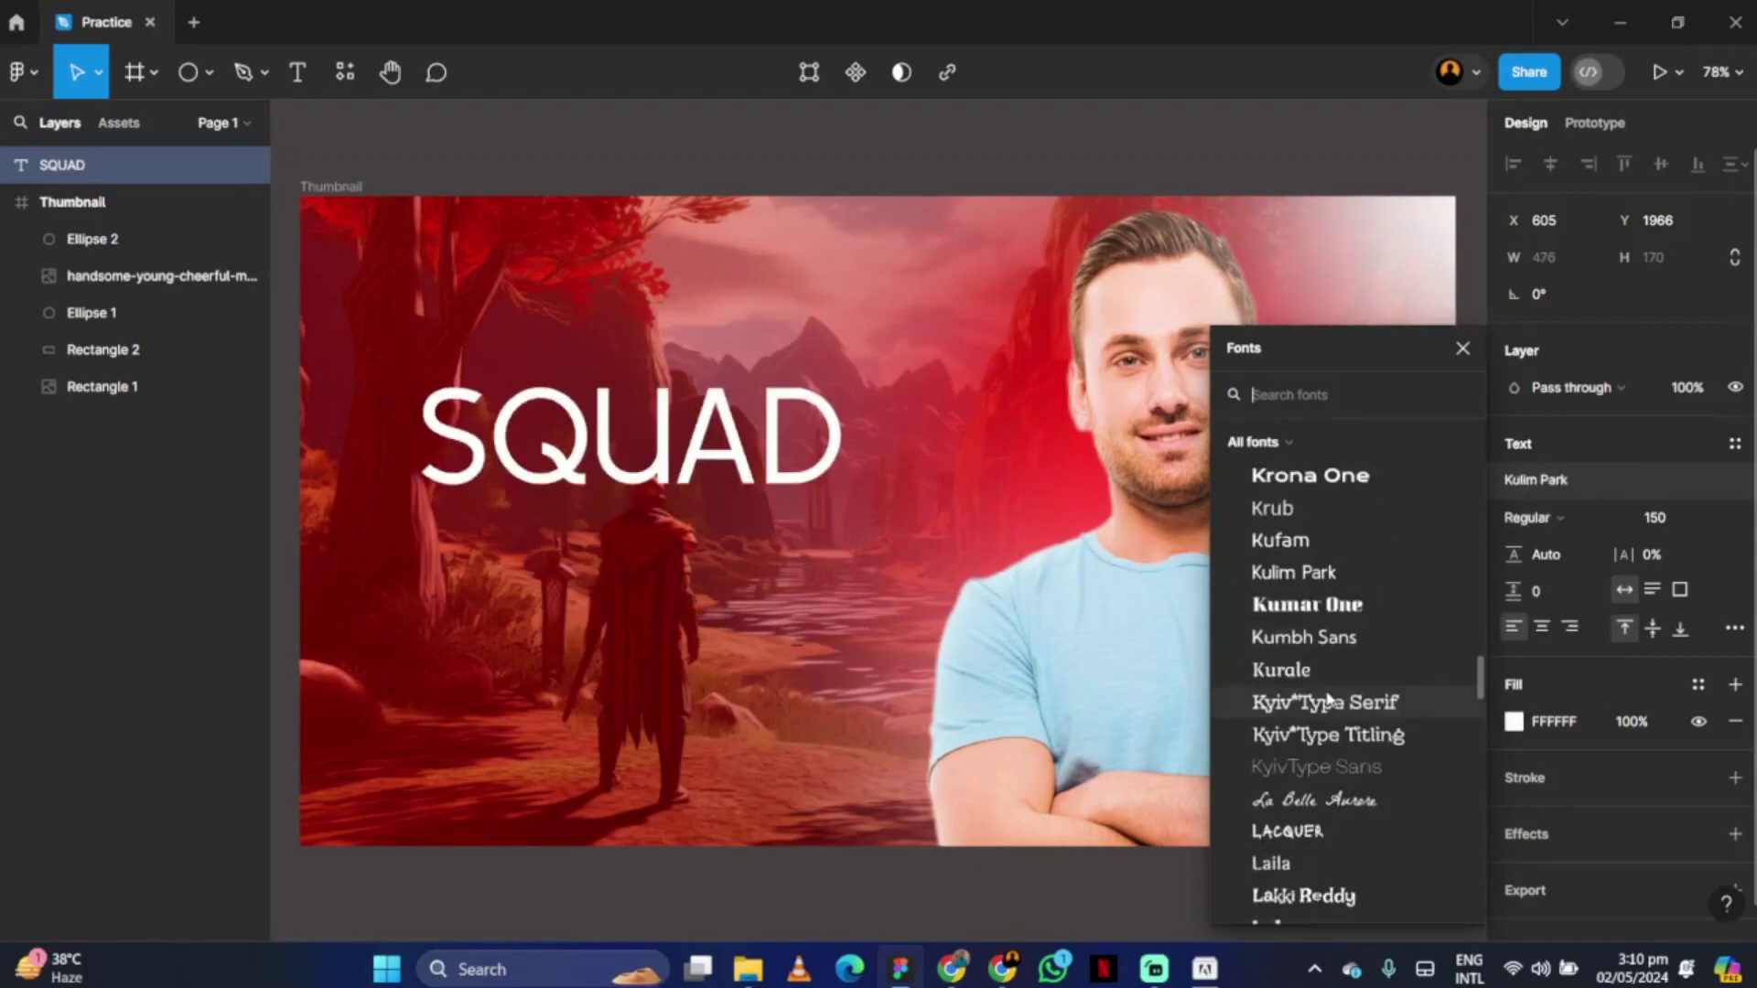
scroll(1323, 672, "down", 3)
left_click(1317, 648)
Increase the SQUAD text's font size to 350 and reposition it slightly on the thumbnail.
left_click(1655, 521)
type("250")
key("Up")
key("Up")
key("Up")
key("Up")
key("Up")
key("Up")
key("Up")
key("Up")
key("Up")
key("Up")
key("Up")
key("Up")
key("Up")
key("Up")
key("Up")
key("Up")
key("Up")
key("Up")
key("Up")
key("Up")
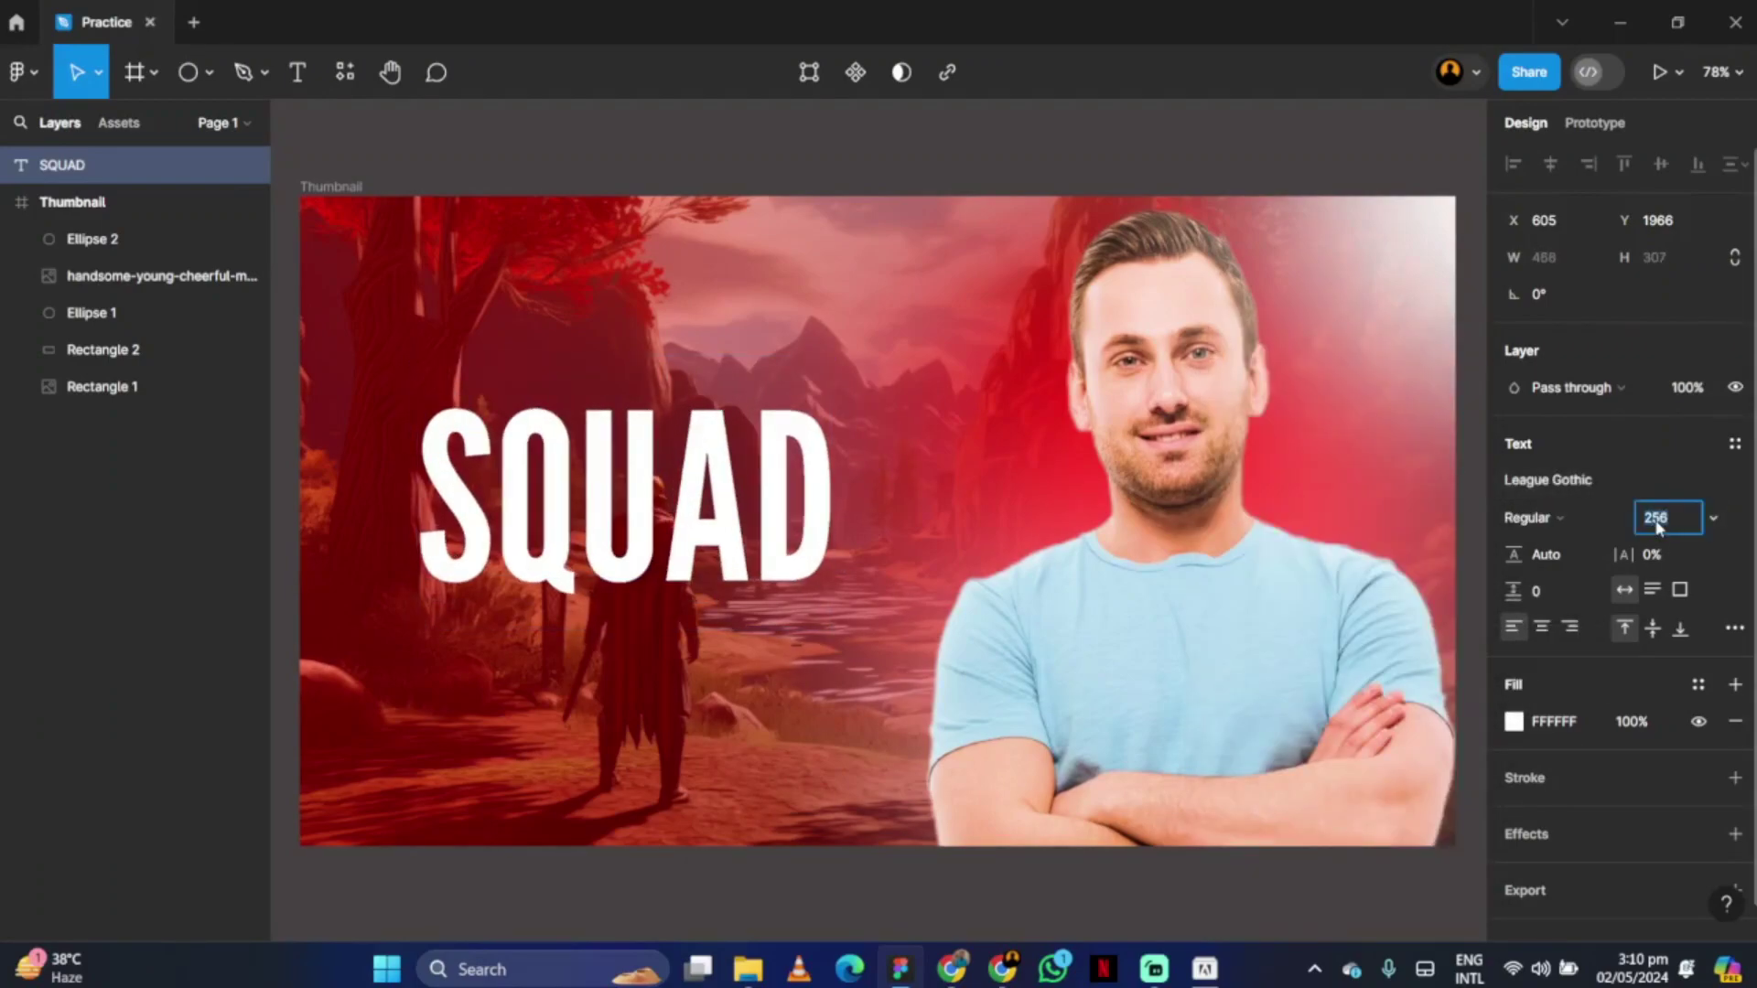
key("Up")
key("Up")
key("Up")
key("Up")
key("Up")
key("Up")
key("Up")
key("Up")
key("Up")
key("Up")
key("Up")
key("Up")
key("Up")
key("Up")
key("Up")
key("Up")
key("Up")
key("Up")
key("Up")
key("Up")
type("350")
left_click_drag(892, 565, 917, 580)
Fill the SQUAD text with red E30000 and give it a black 000000 outside stroke of 33.
left_click(1734, 777)
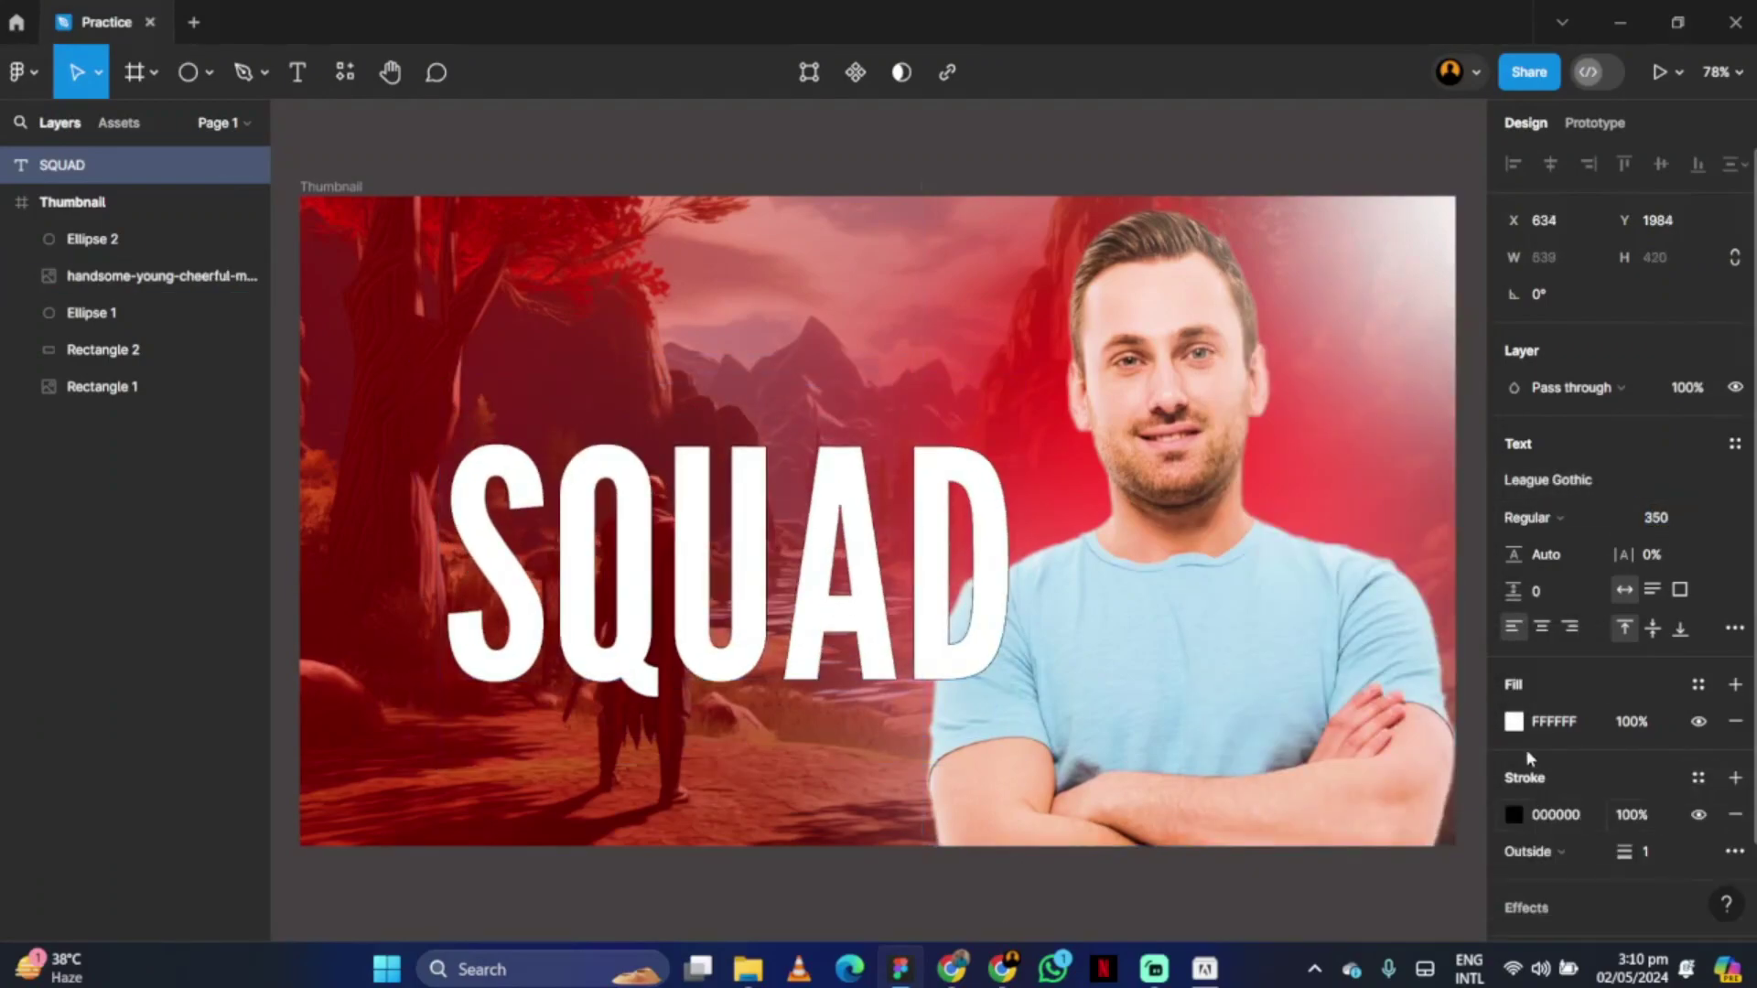
left_click(1514, 723)
left_click_drag(1424, 451, 1509, 389)
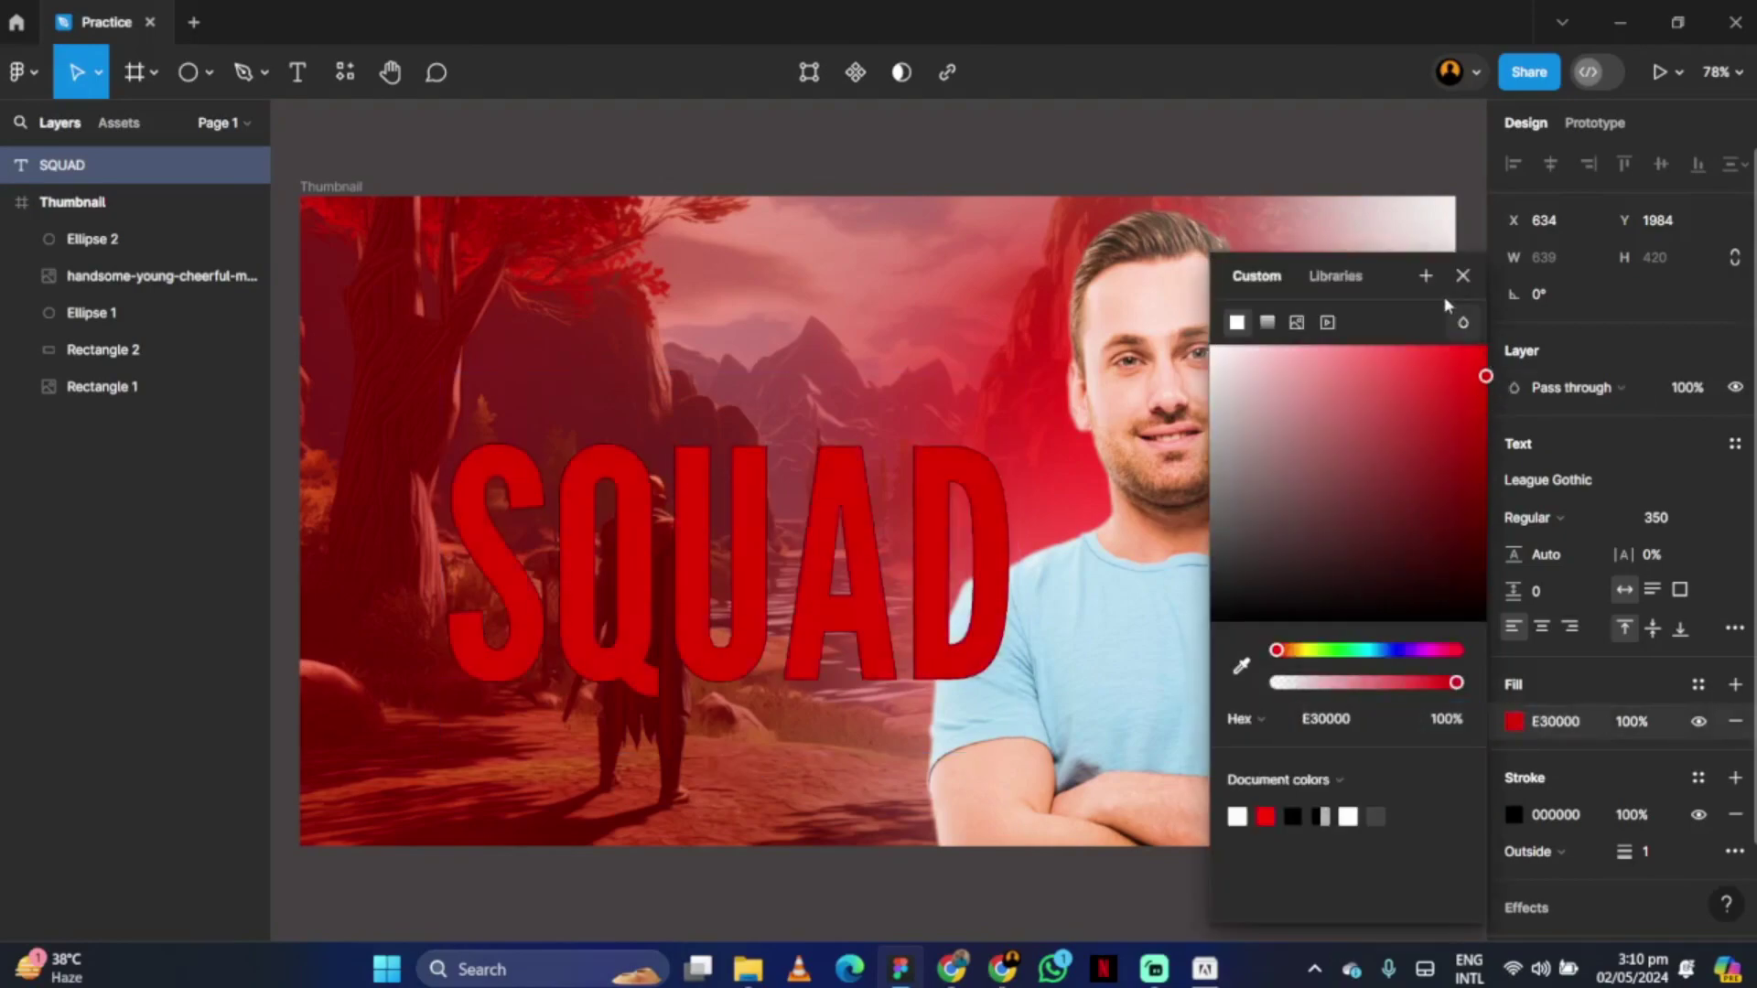
left_click(1462, 275)
mouse_move(1617, 852)
left_mouse_down()
mouse_move(1739, 853)
mouse_move(1695, 858)
left_mouse_up()
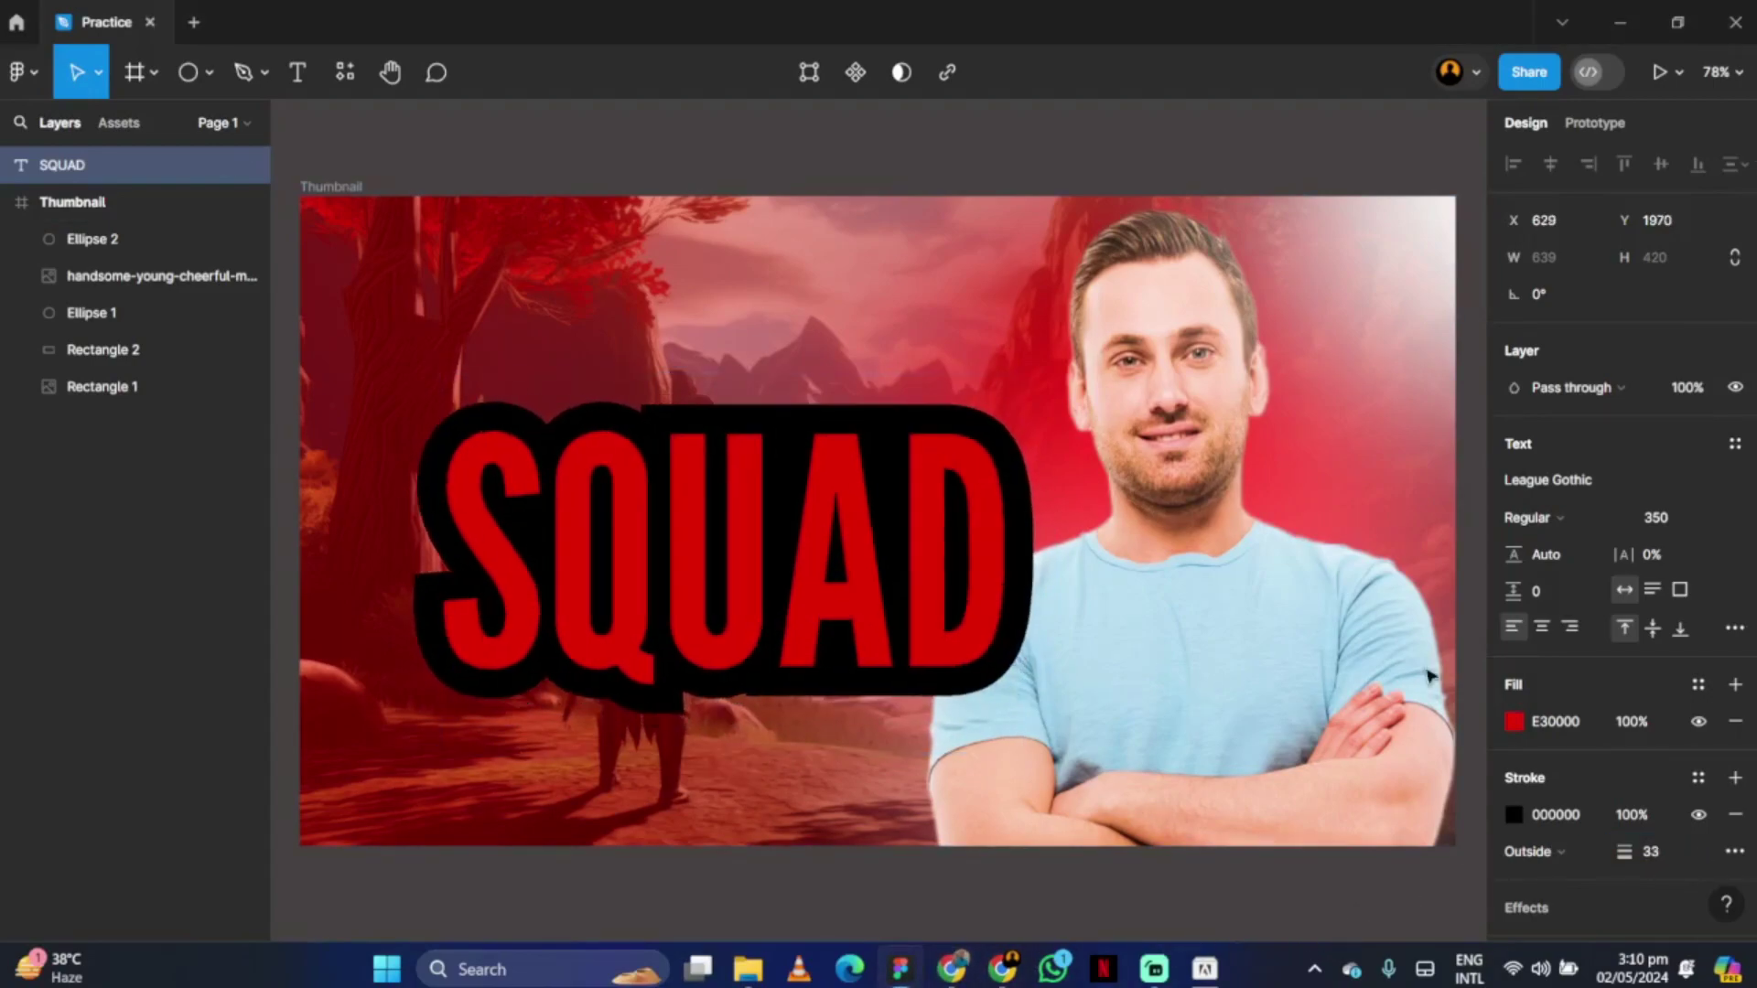
Change the SQUAD text's font to Impact at size 250.
left_click(1547, 480)
scroll(1331, 635, "down", 3)
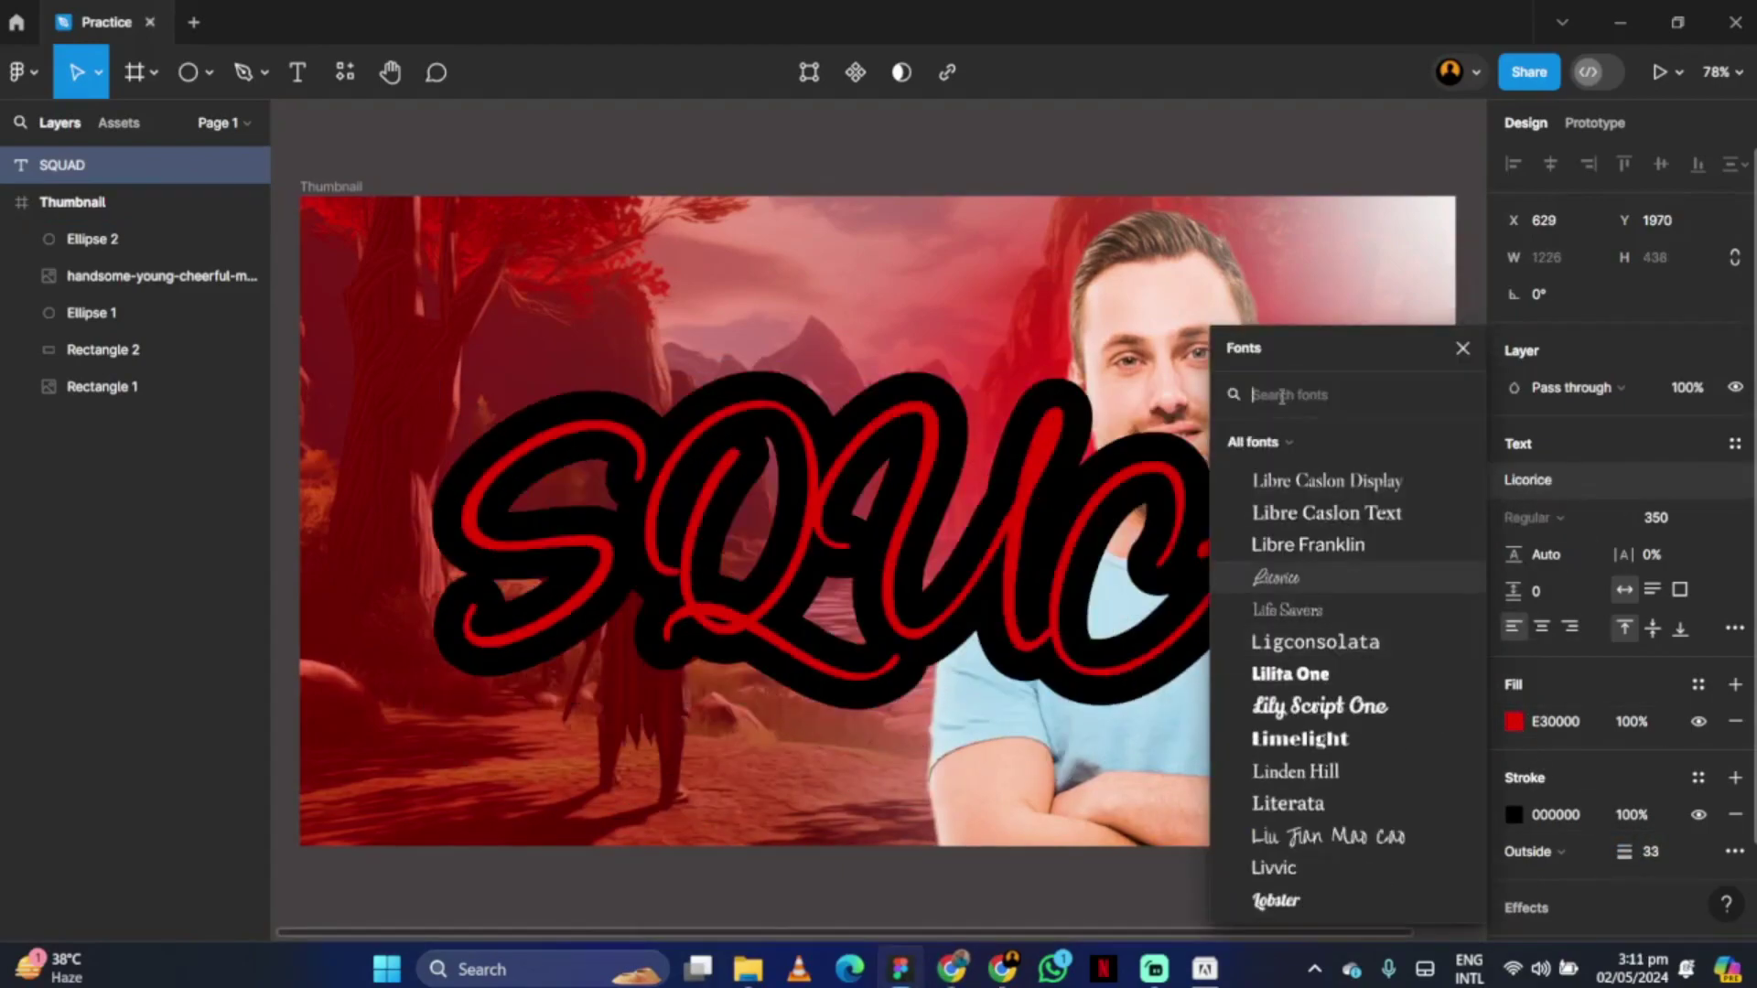
type("imp")
key("Return")
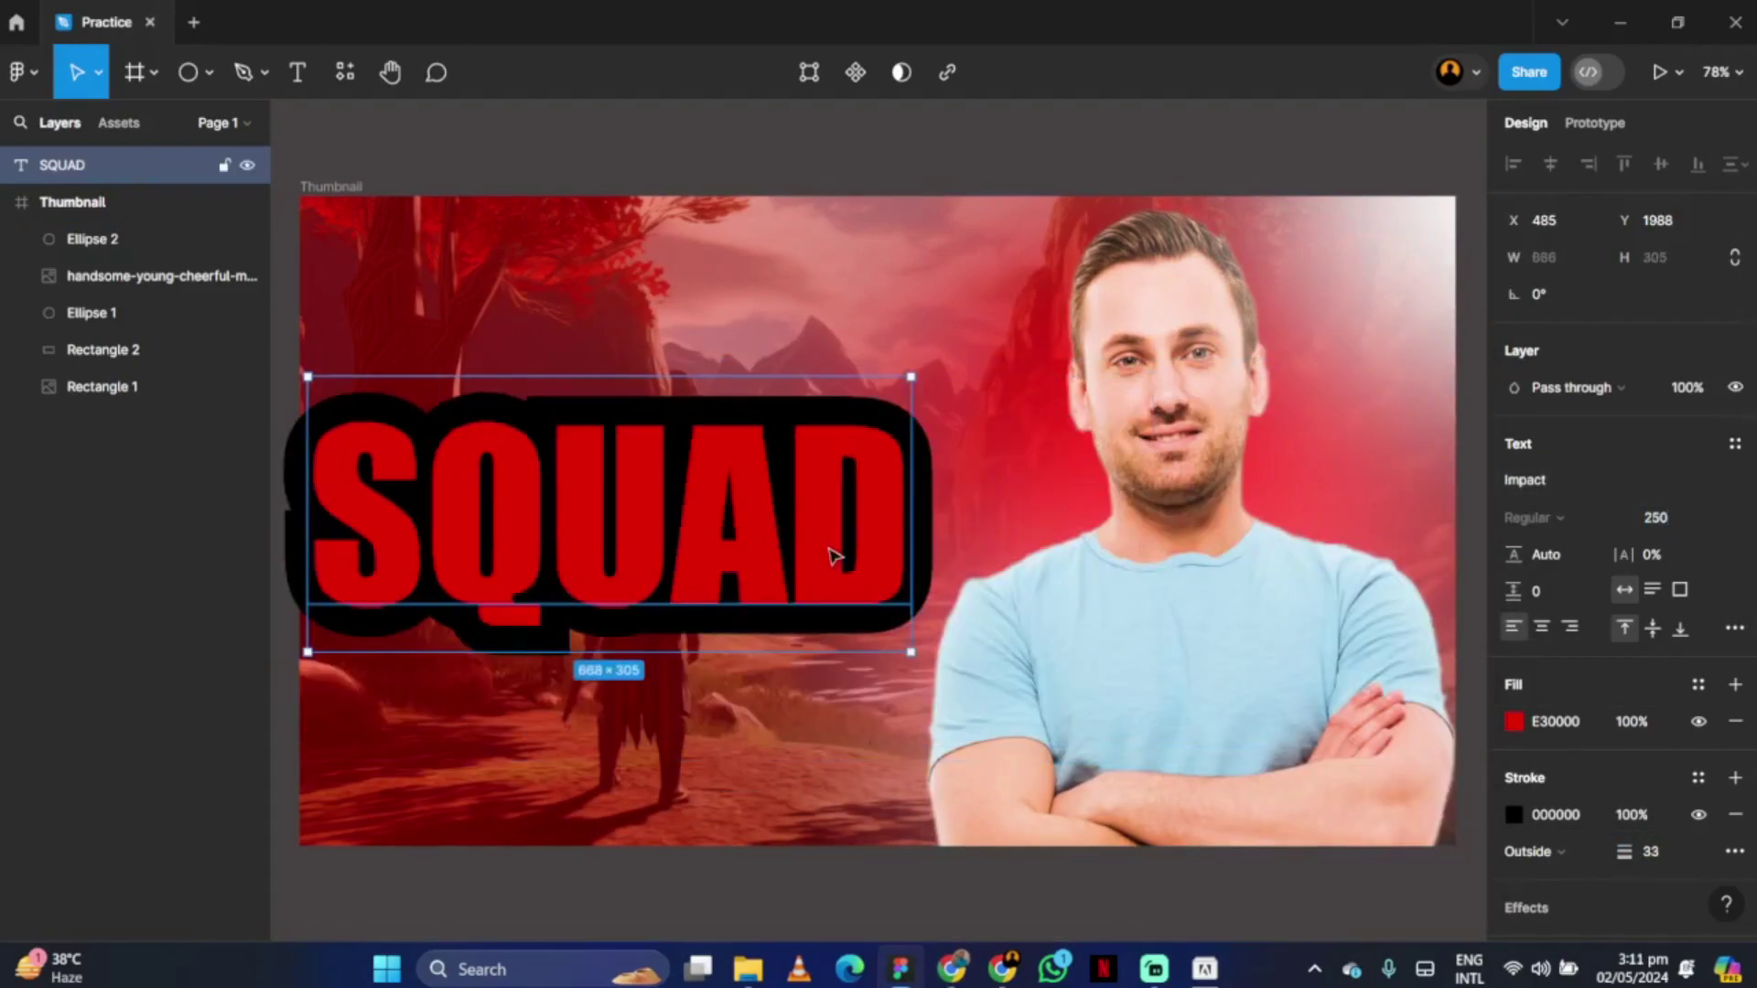
Reposition the SQUAD text left of the man and rotate it to -12.2°.
left_click_drag(832, 554, 941, 601)
left_click_drag(1027, 423, 1049, 492)
left_click_drag(935, 601, 912, 527)
Duplicate the tilted SQUAD text directly below it and change the copy's wording to VICTORY.
left_click_drag(719, 643, 660, 853)
key("Return")
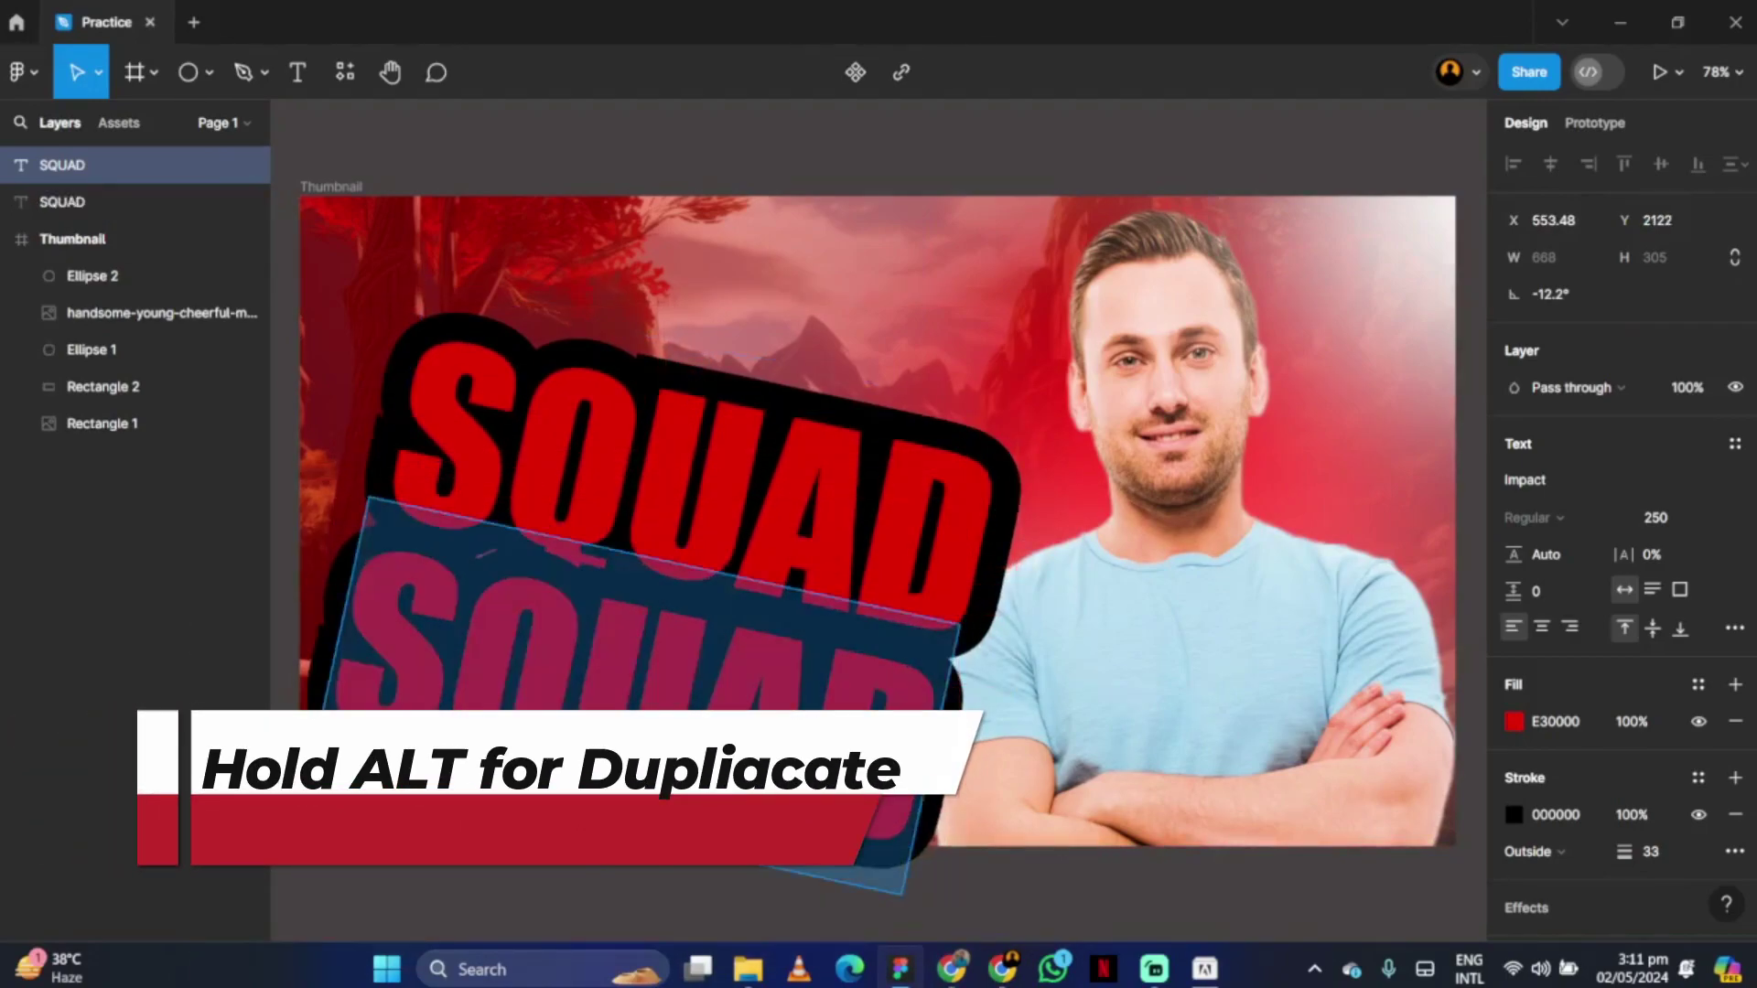
type("VICTORY")
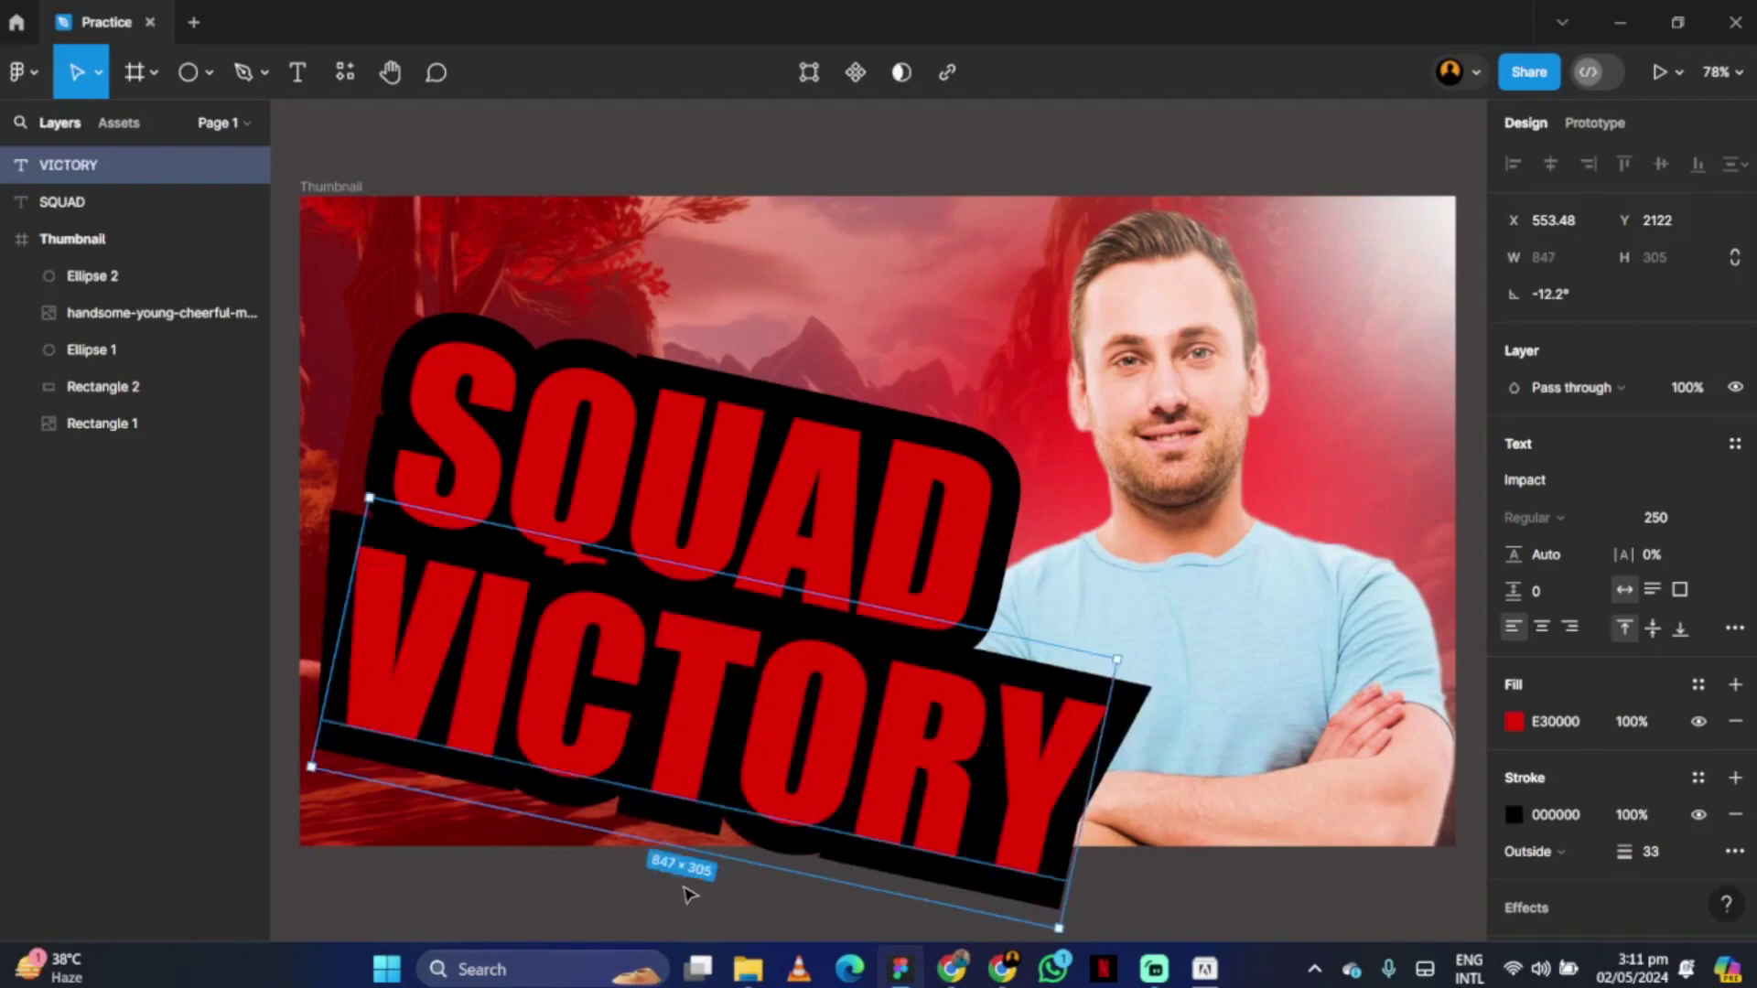
Fill the VICTORY text with light grey E9E9E9 and reduce its font size to 200.
left_click(1515, 721)
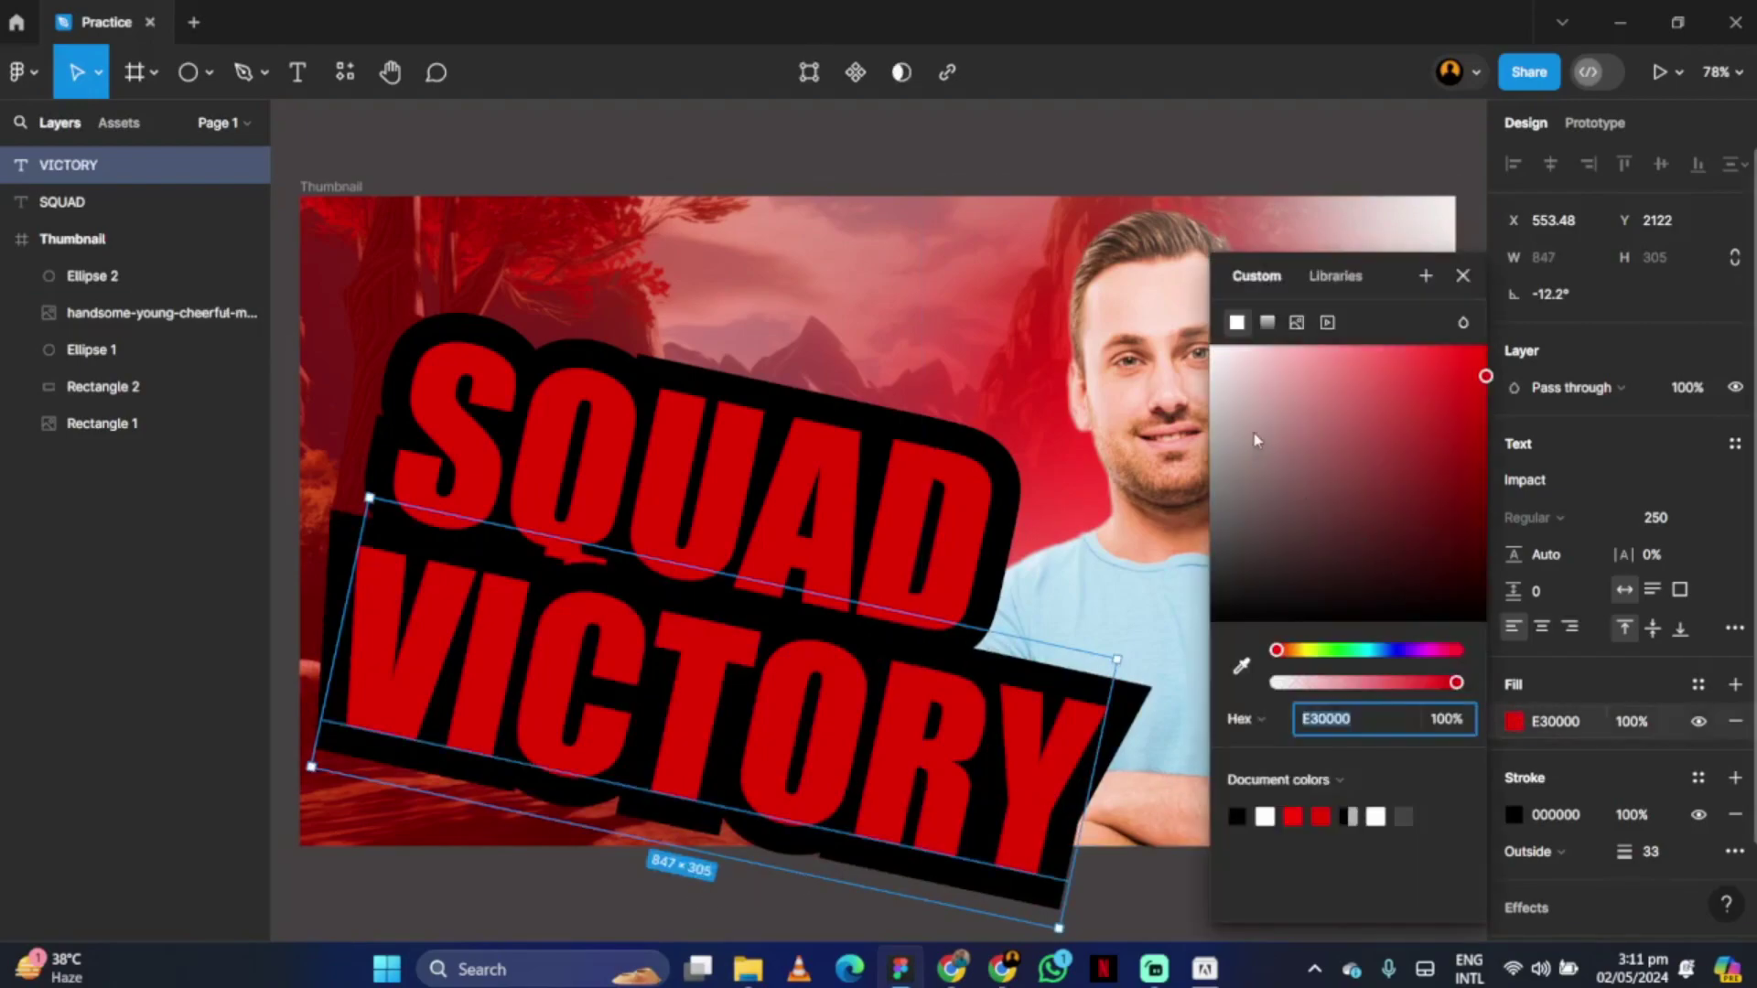
left_click_drag(1255, 441, 1203, 383)
left_click(1463, 277)
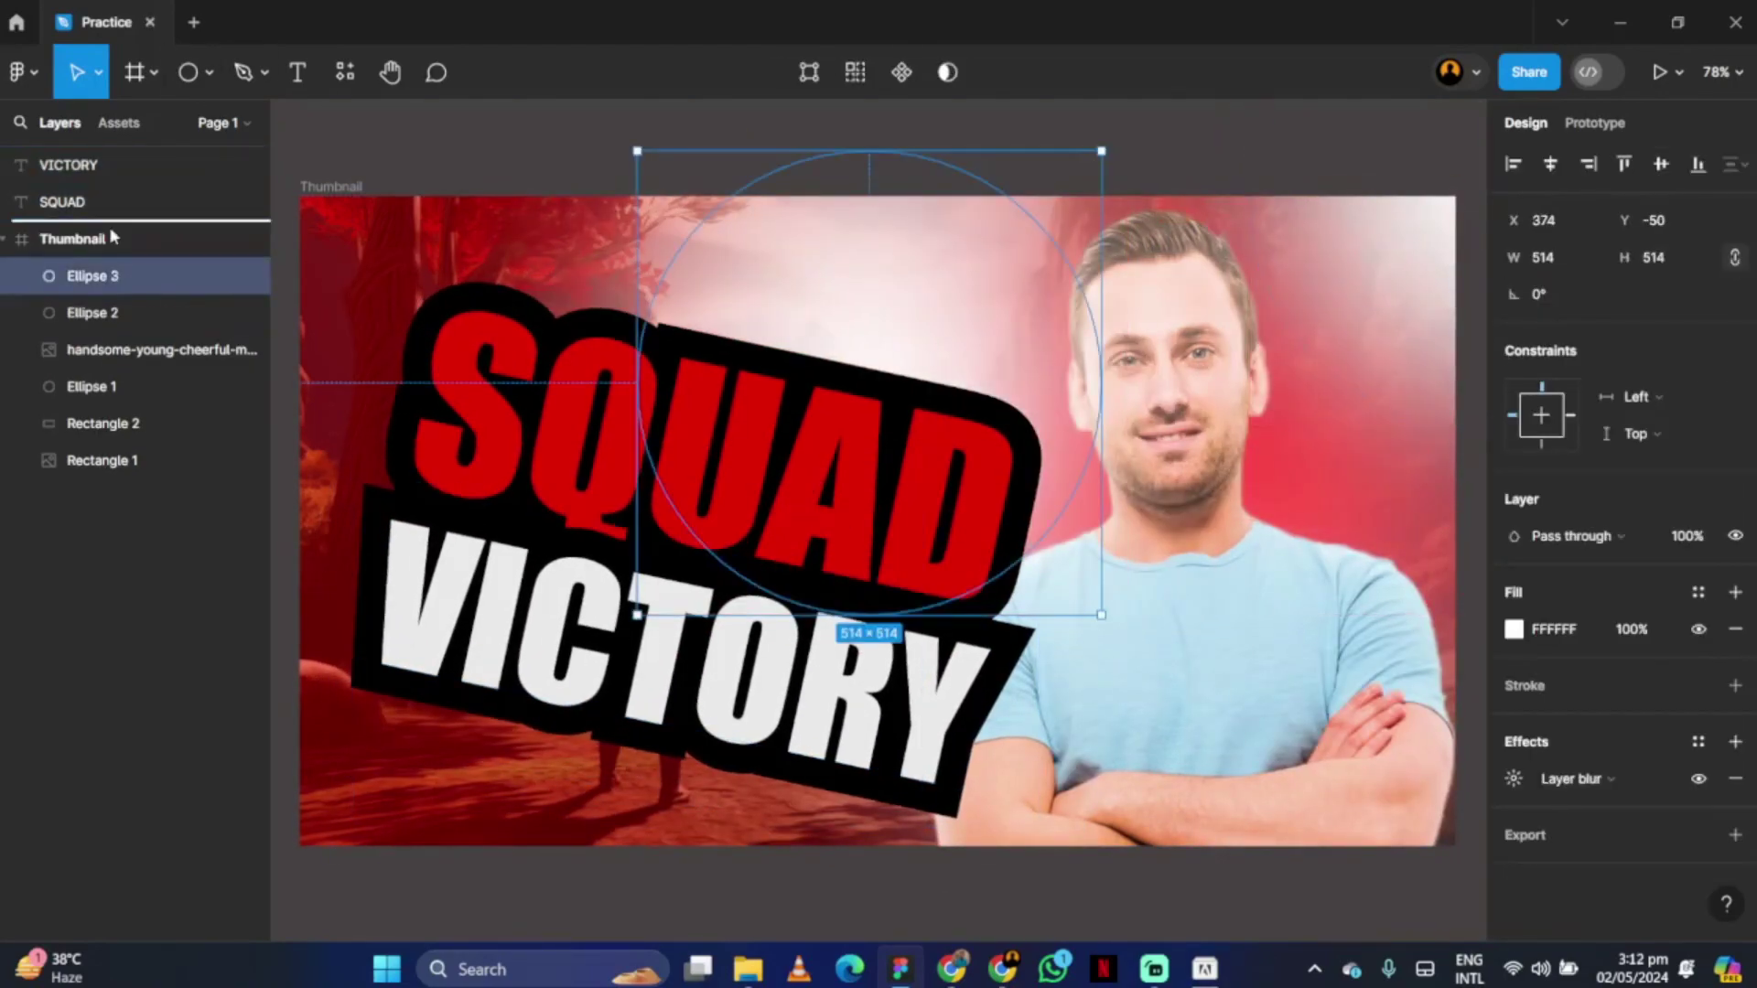
Layer the duplicated blurred white circle above both texts, shrink it and place it over the end of SQUAD.
left_click_drag(110, 236, 111, 329)
left_click(93, 201)
left_click_drag(1101, 615, 860, 375)
left_click_drag(747, 262, 805, 425)
left_click(1513, 778)
left_click_drag(695, 472, 810, 490)
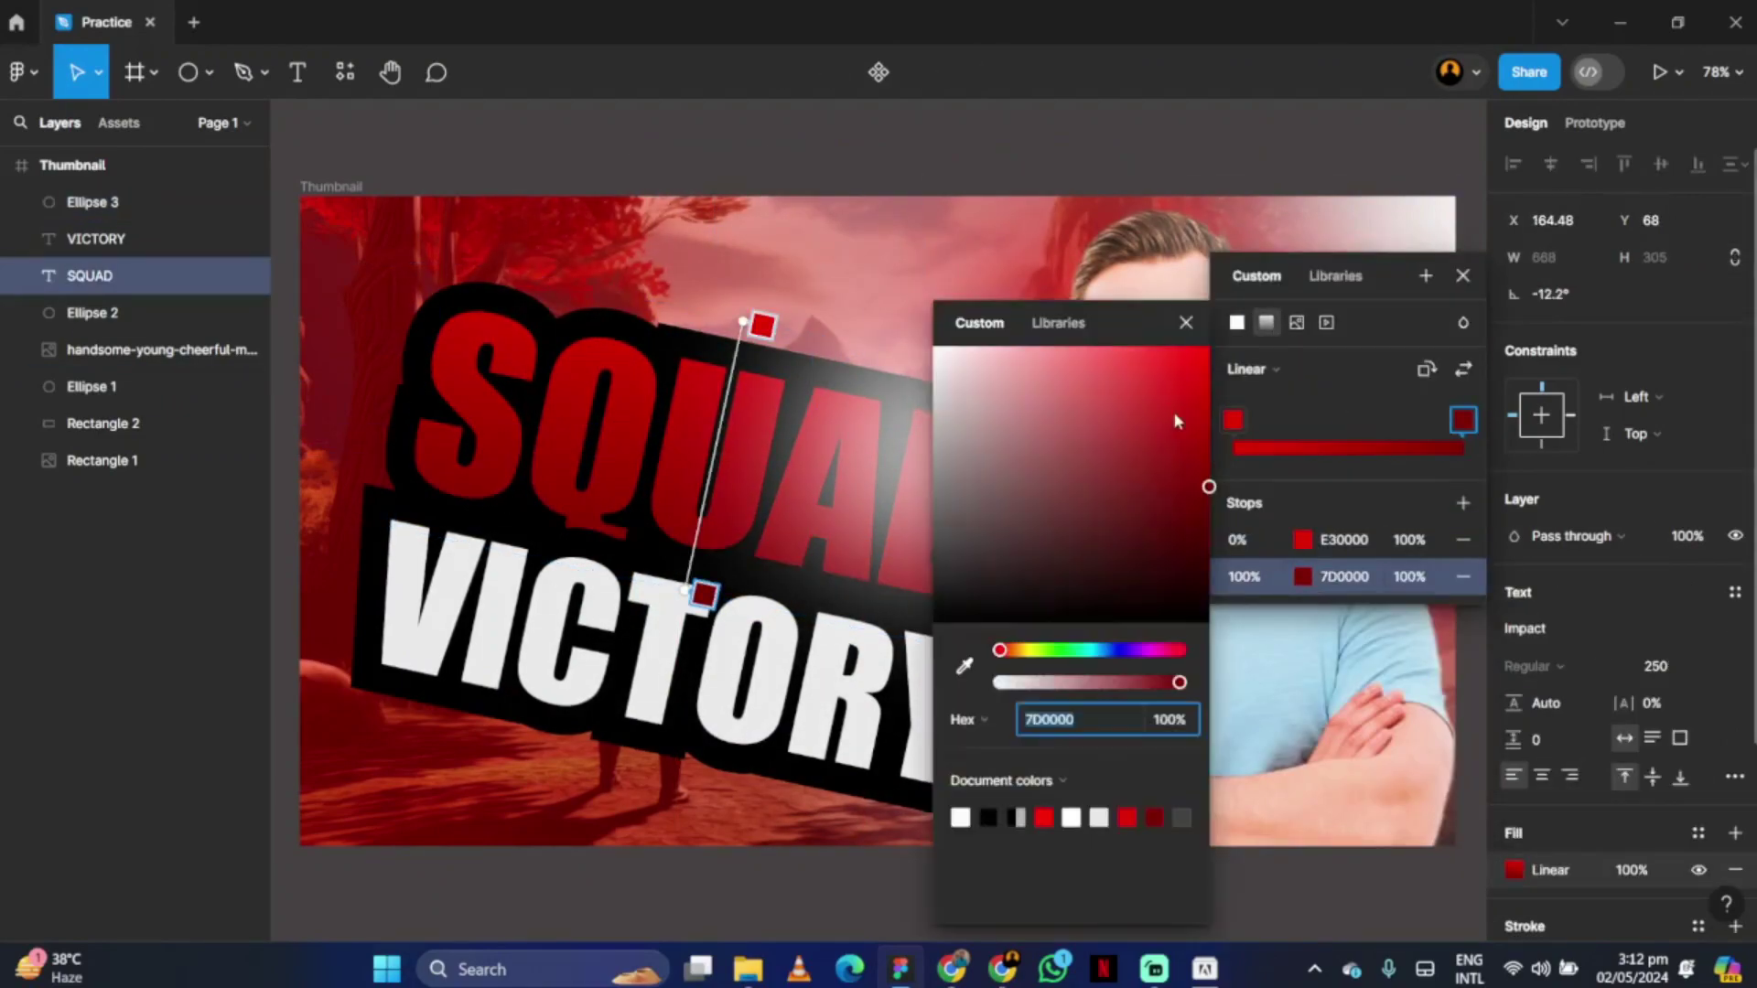
Give the SQUAD text a linear gradient fill from bright red to dark red 7D0000.
left_click(761, 331)
Add a drop shadow to the VICTORY text with X 11, Y 5, blur 25.2 and black 000000 at 75%.
left_click(923, 684)
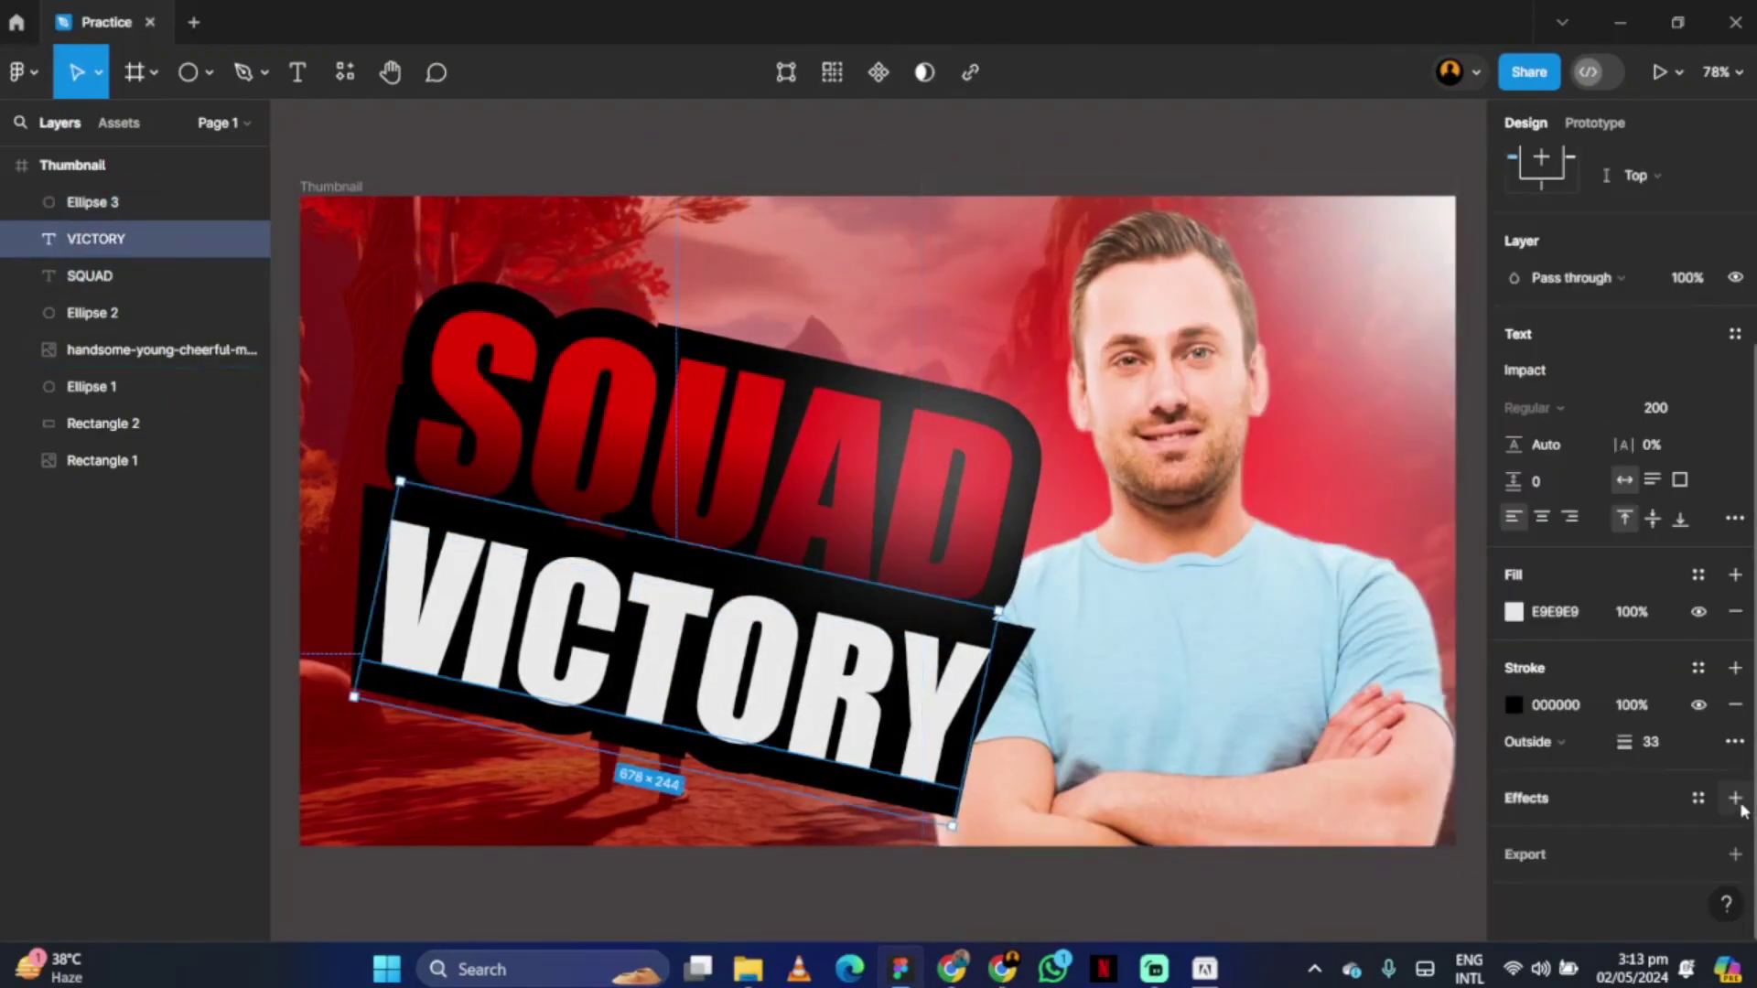
left_click(1735, 798)
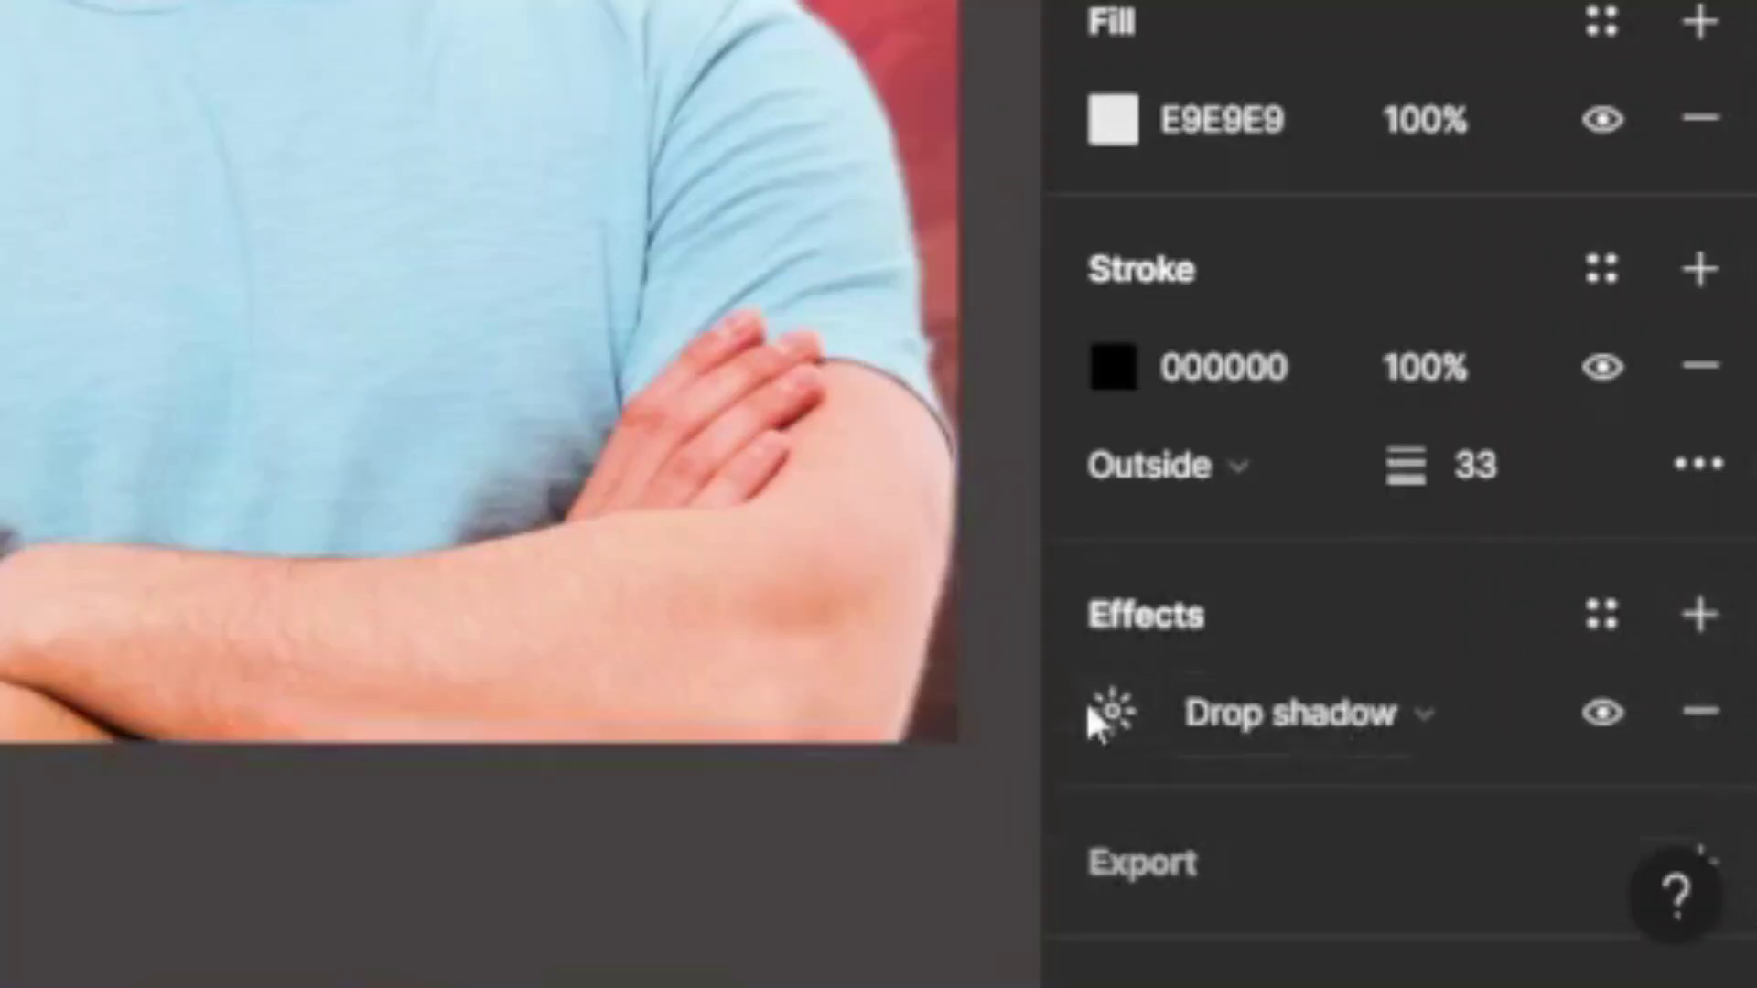
left_click(1097, 718)
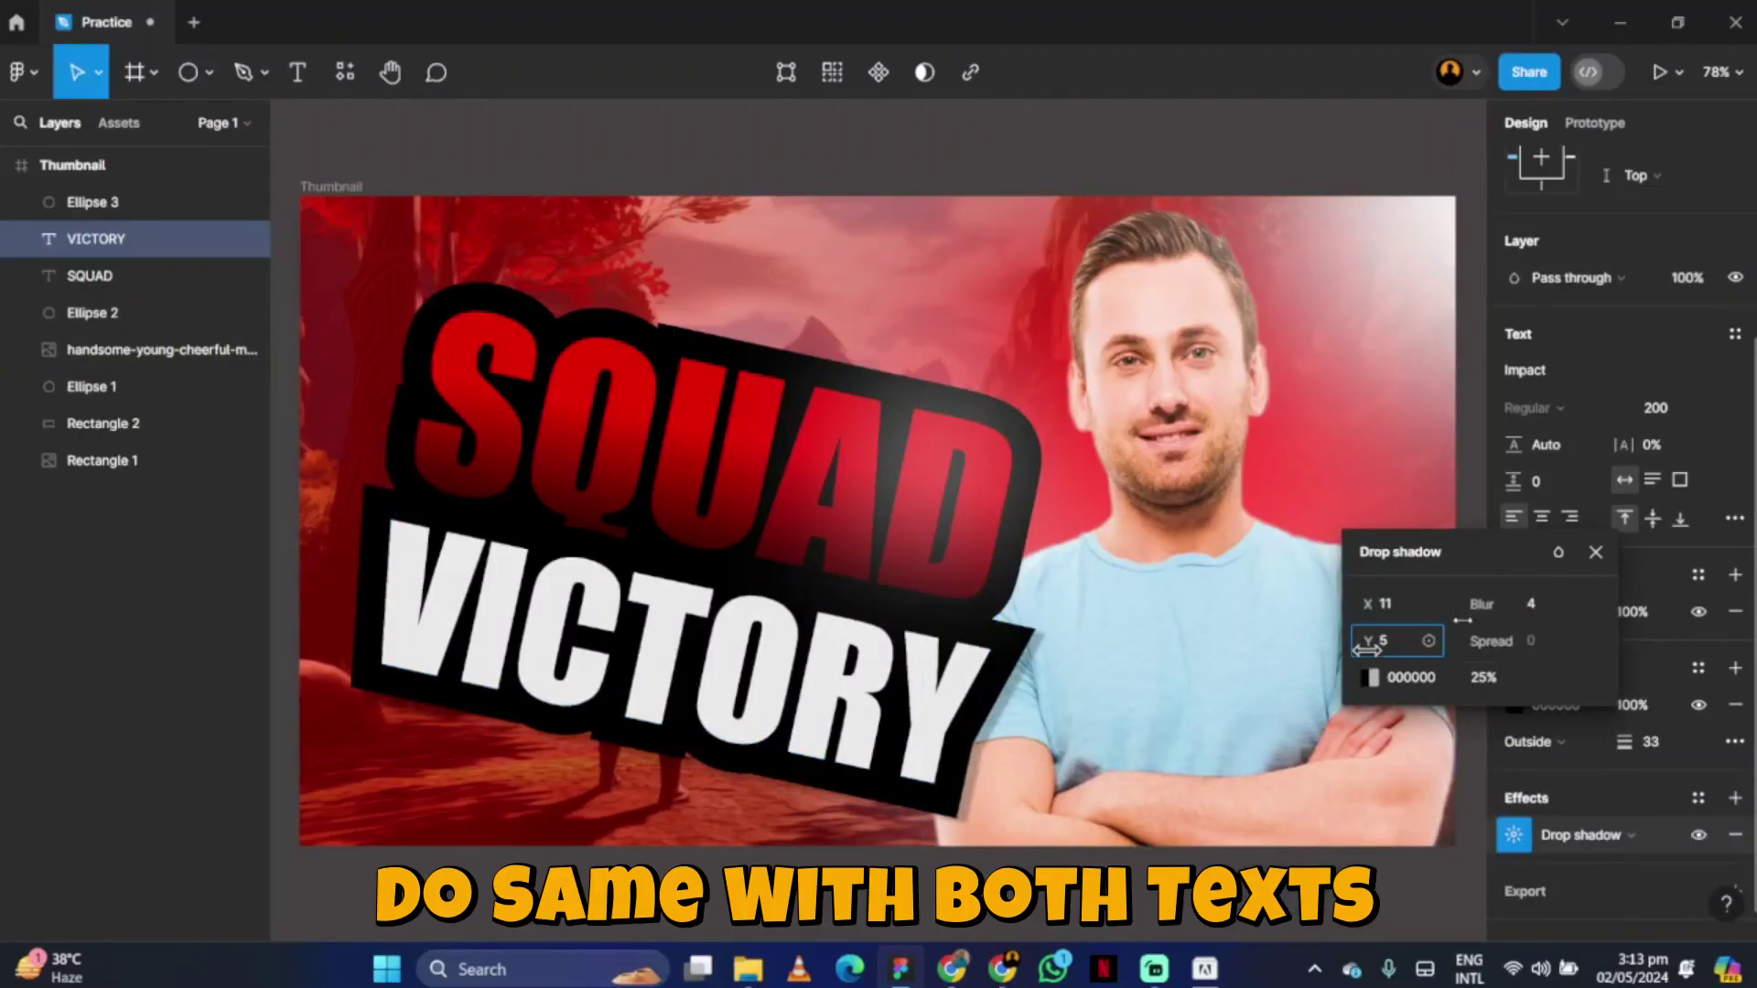
left_click(1369, 677)
left_click_drag(1176, 682, 1261, 684)
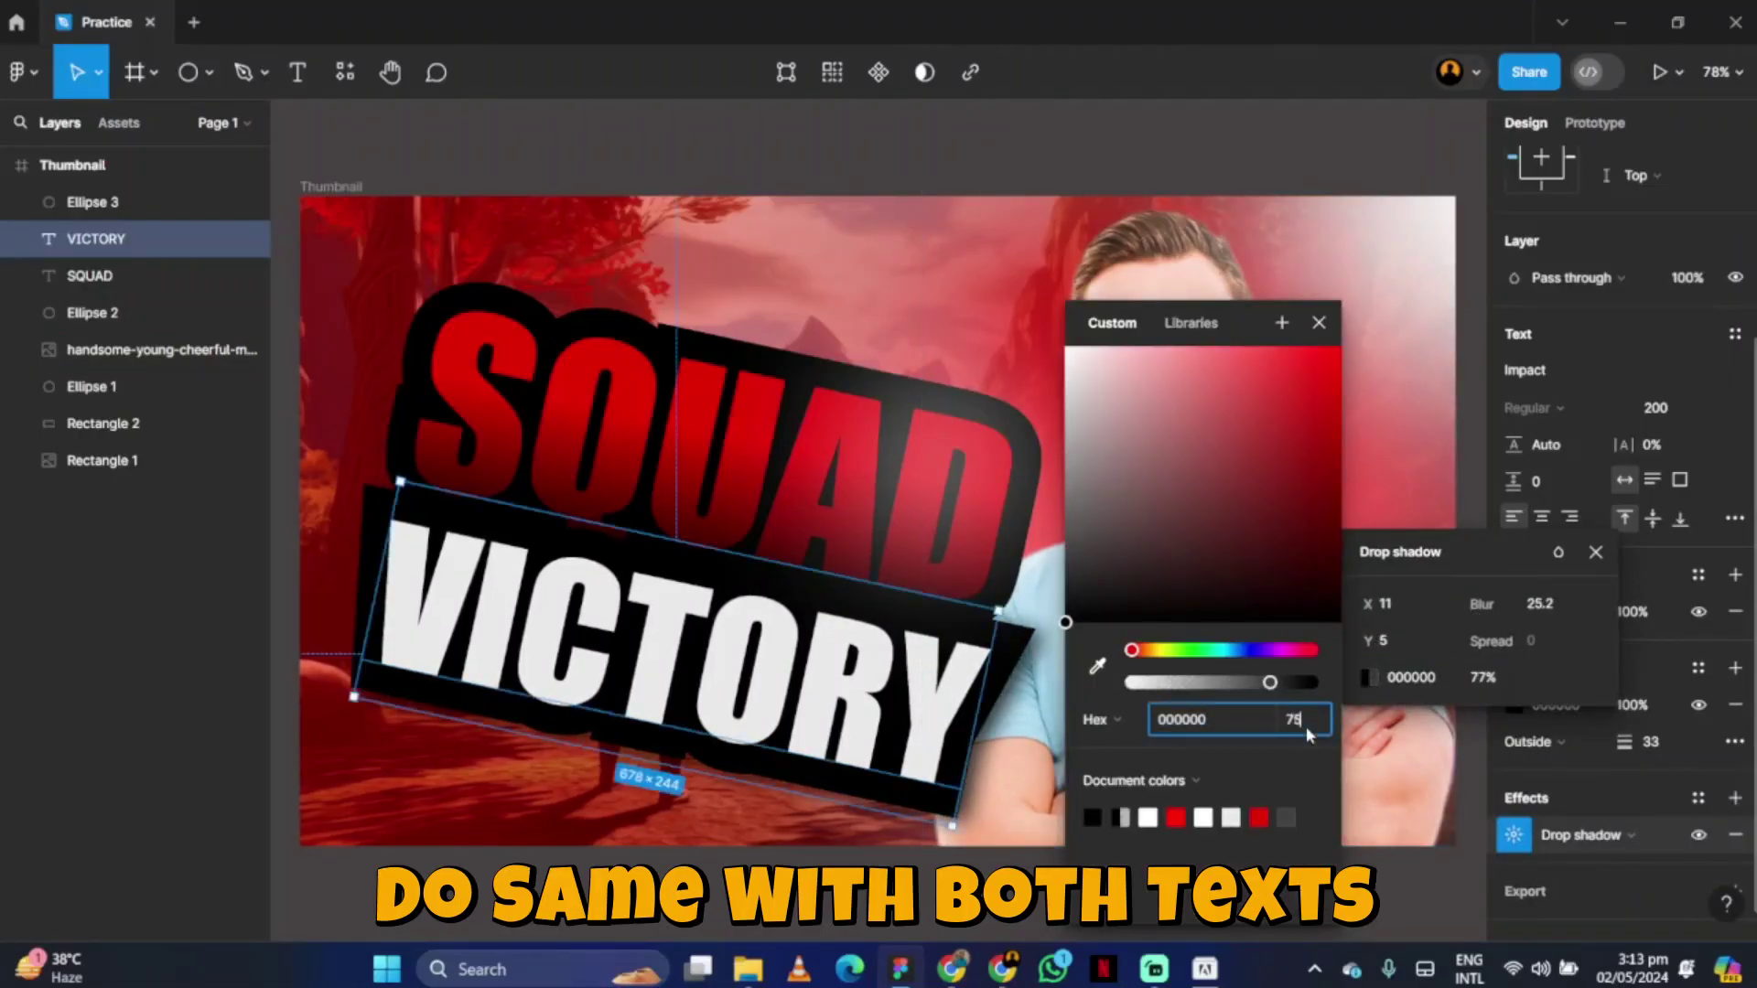
key("Escape")
Add a drop shadow to the SQUAD text with X 11, Y 7, blur 25.5 and black 000000 at 75%.
left_click(951, 503)
scroll(1650, 749, "down", 4)
left_click(1734, 760)
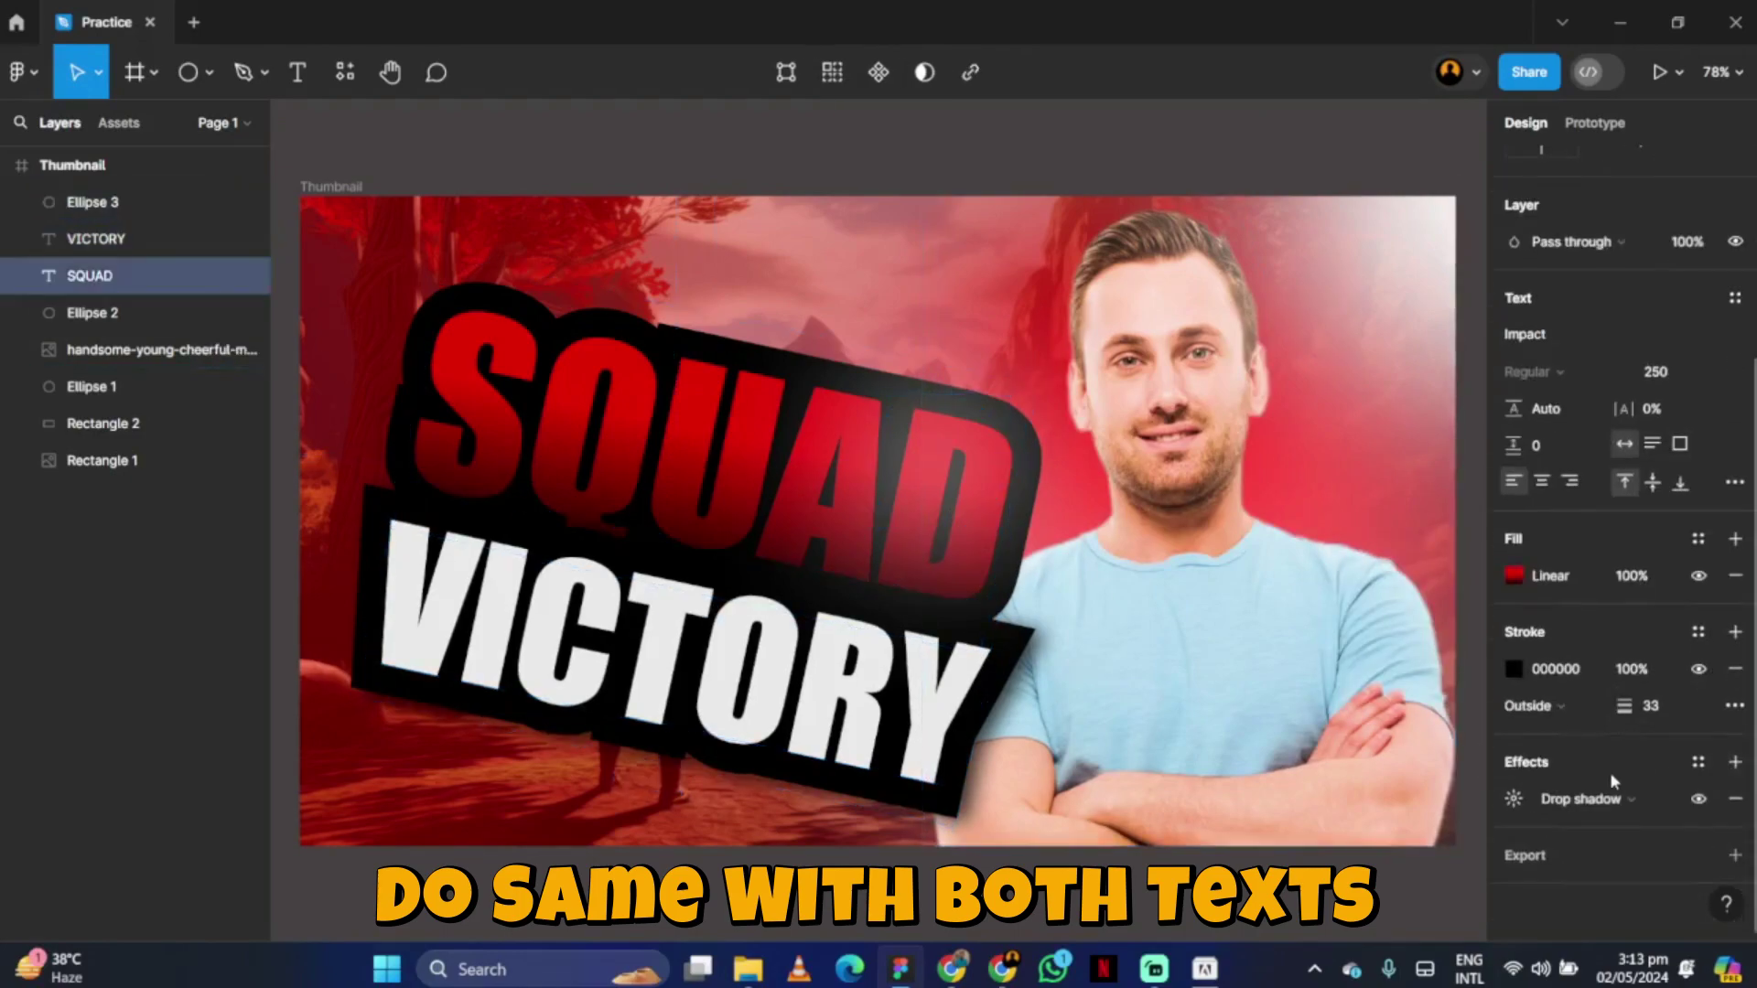
left_click(1513, 798)
type("11")
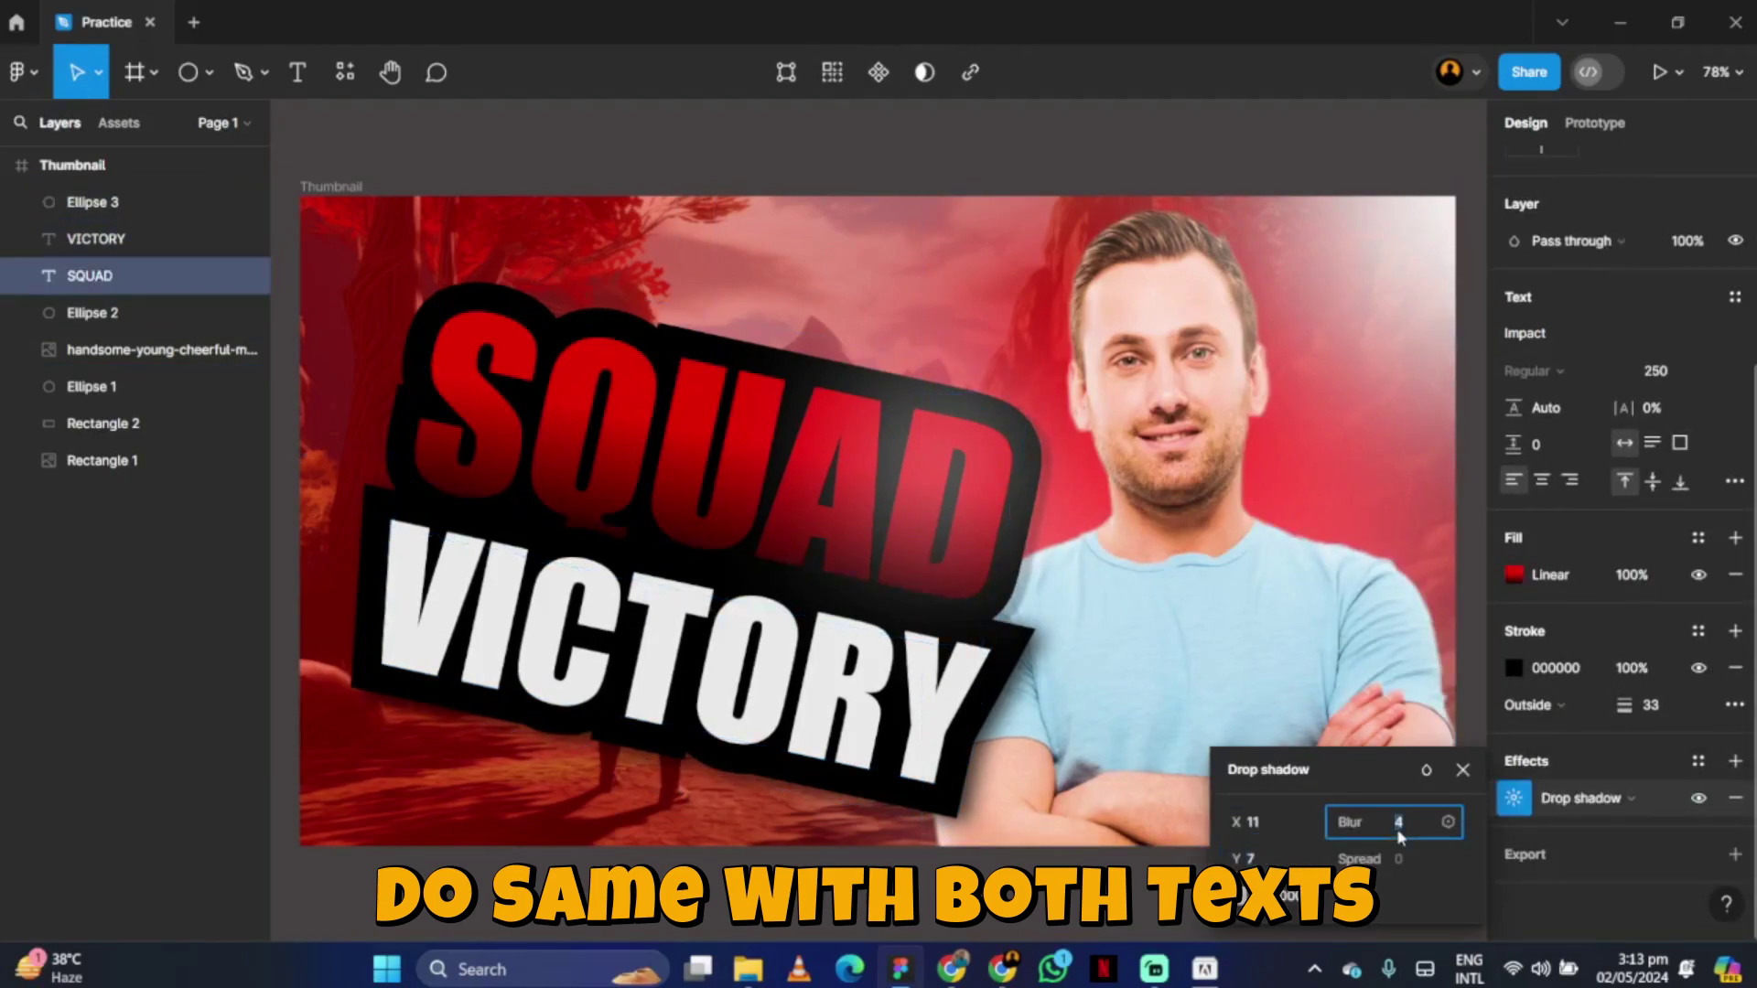
type("25.5")
left_click(1237, 895)
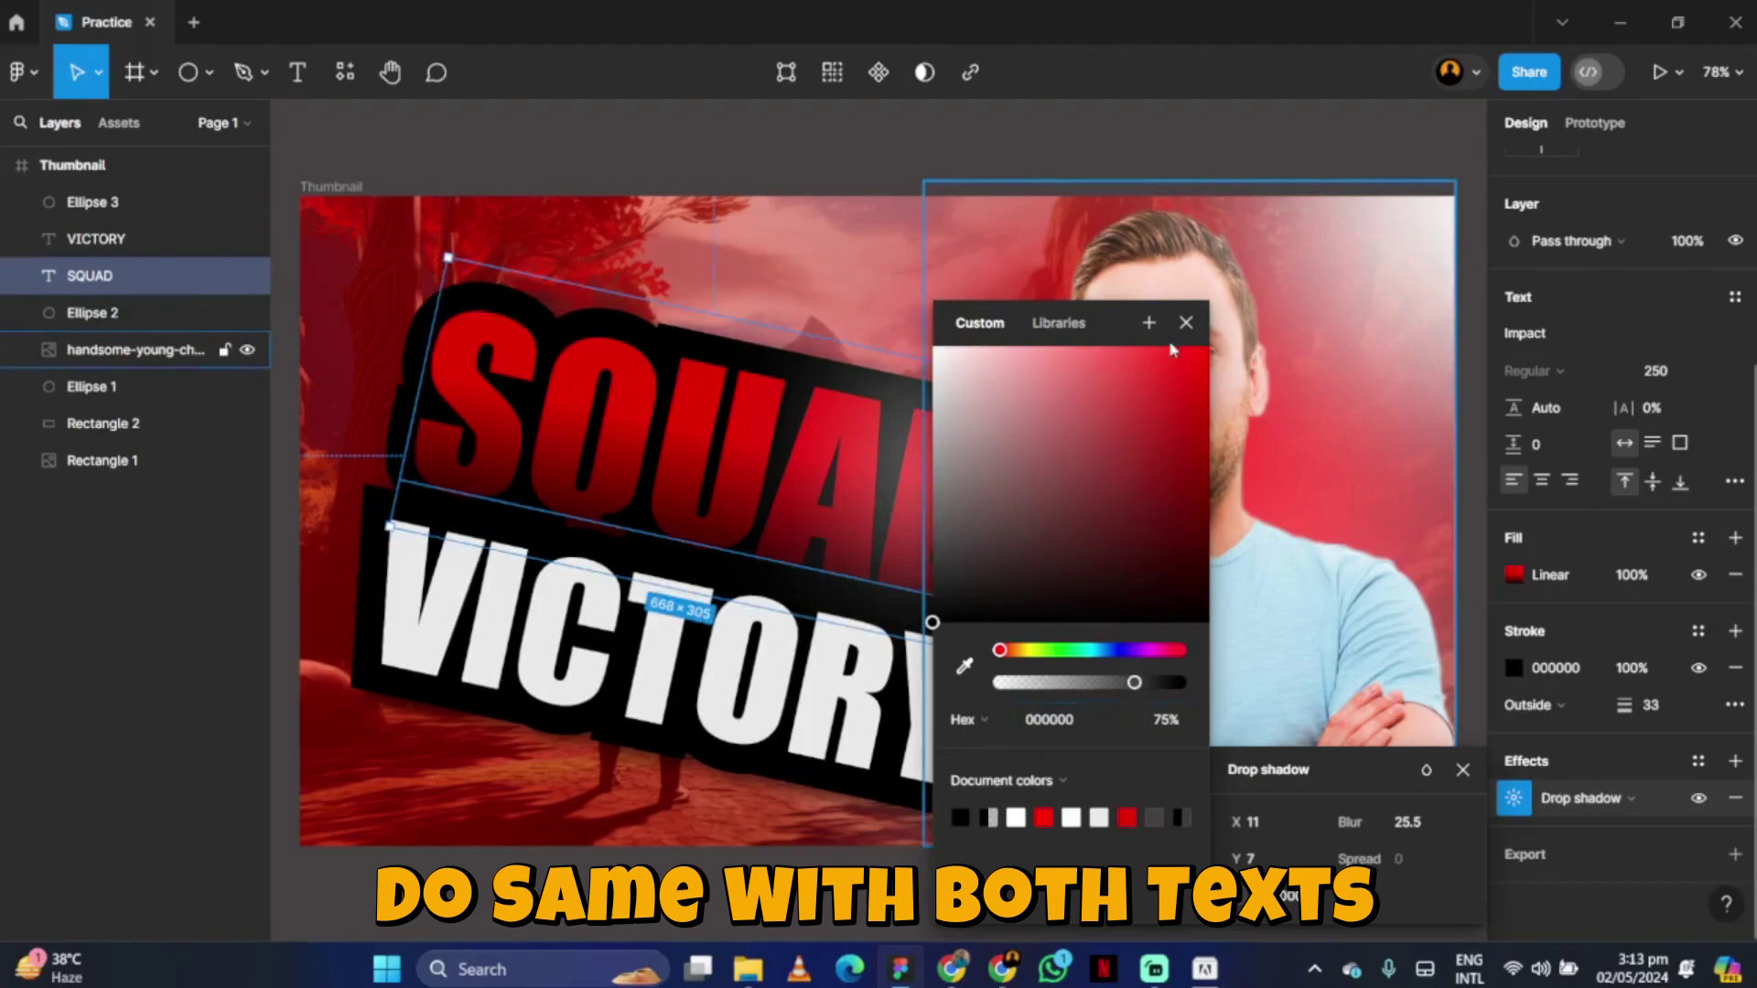
key("Escape")
key("Escape")
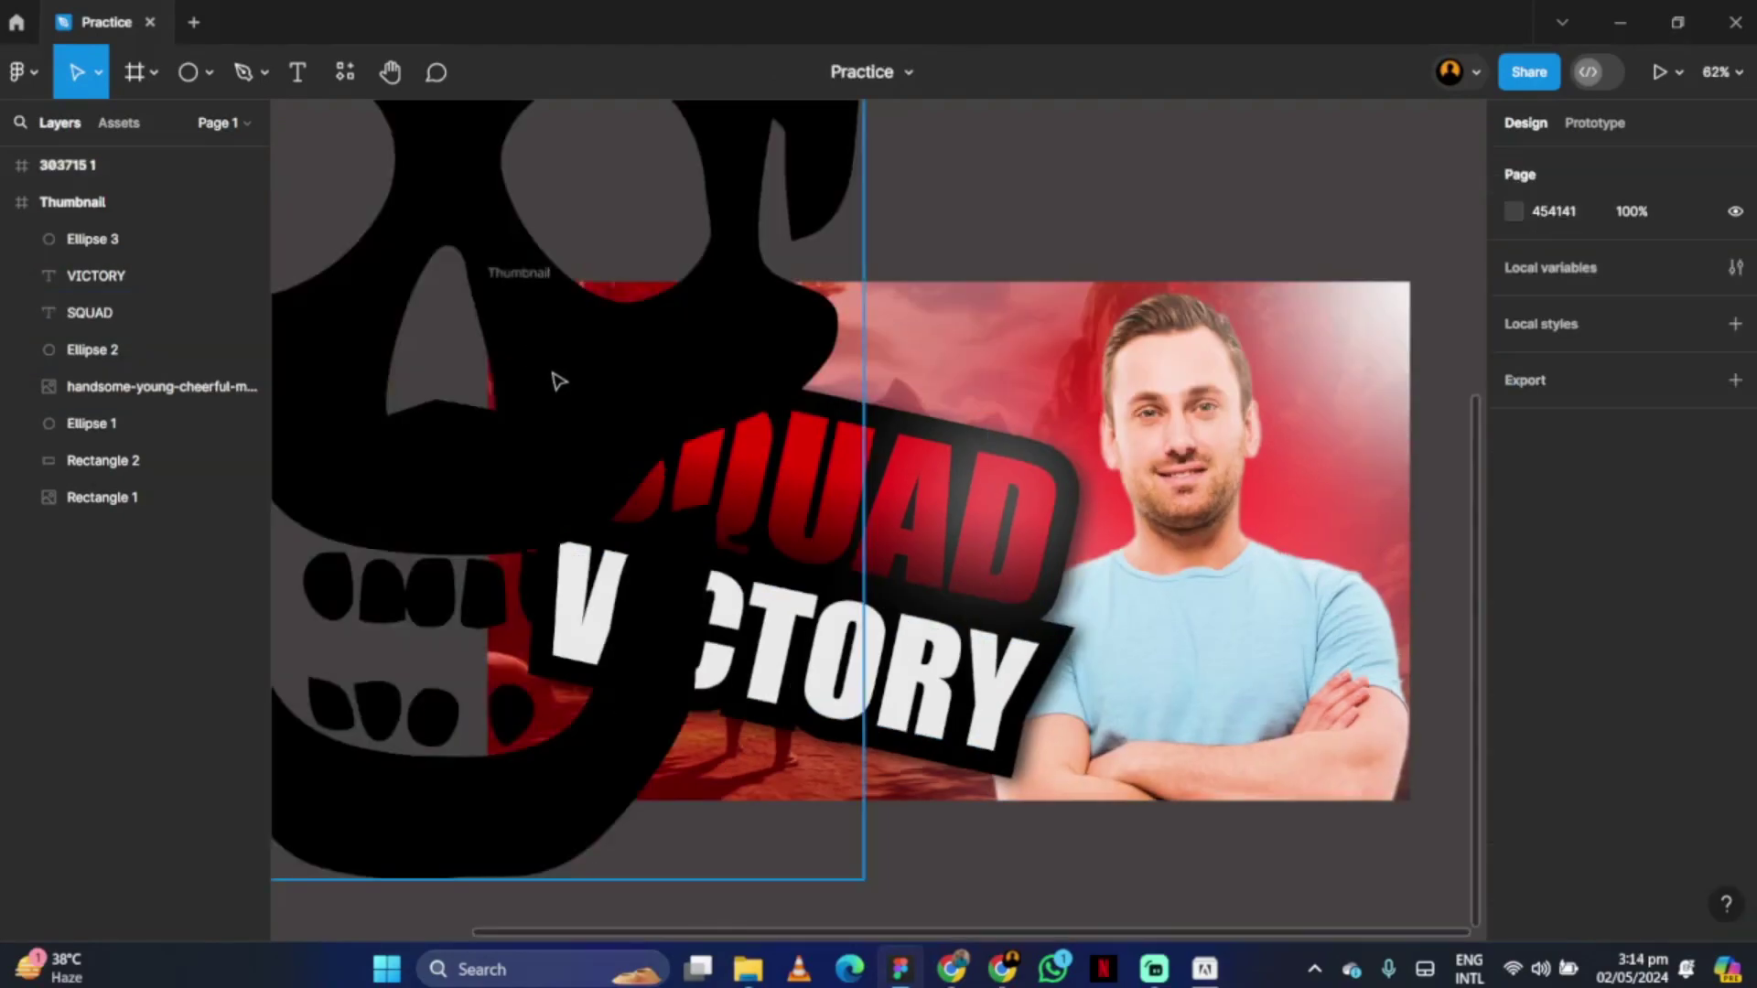
Move the skull group out of its imported frame and delete the leftover frame.
left_click(560, 388)
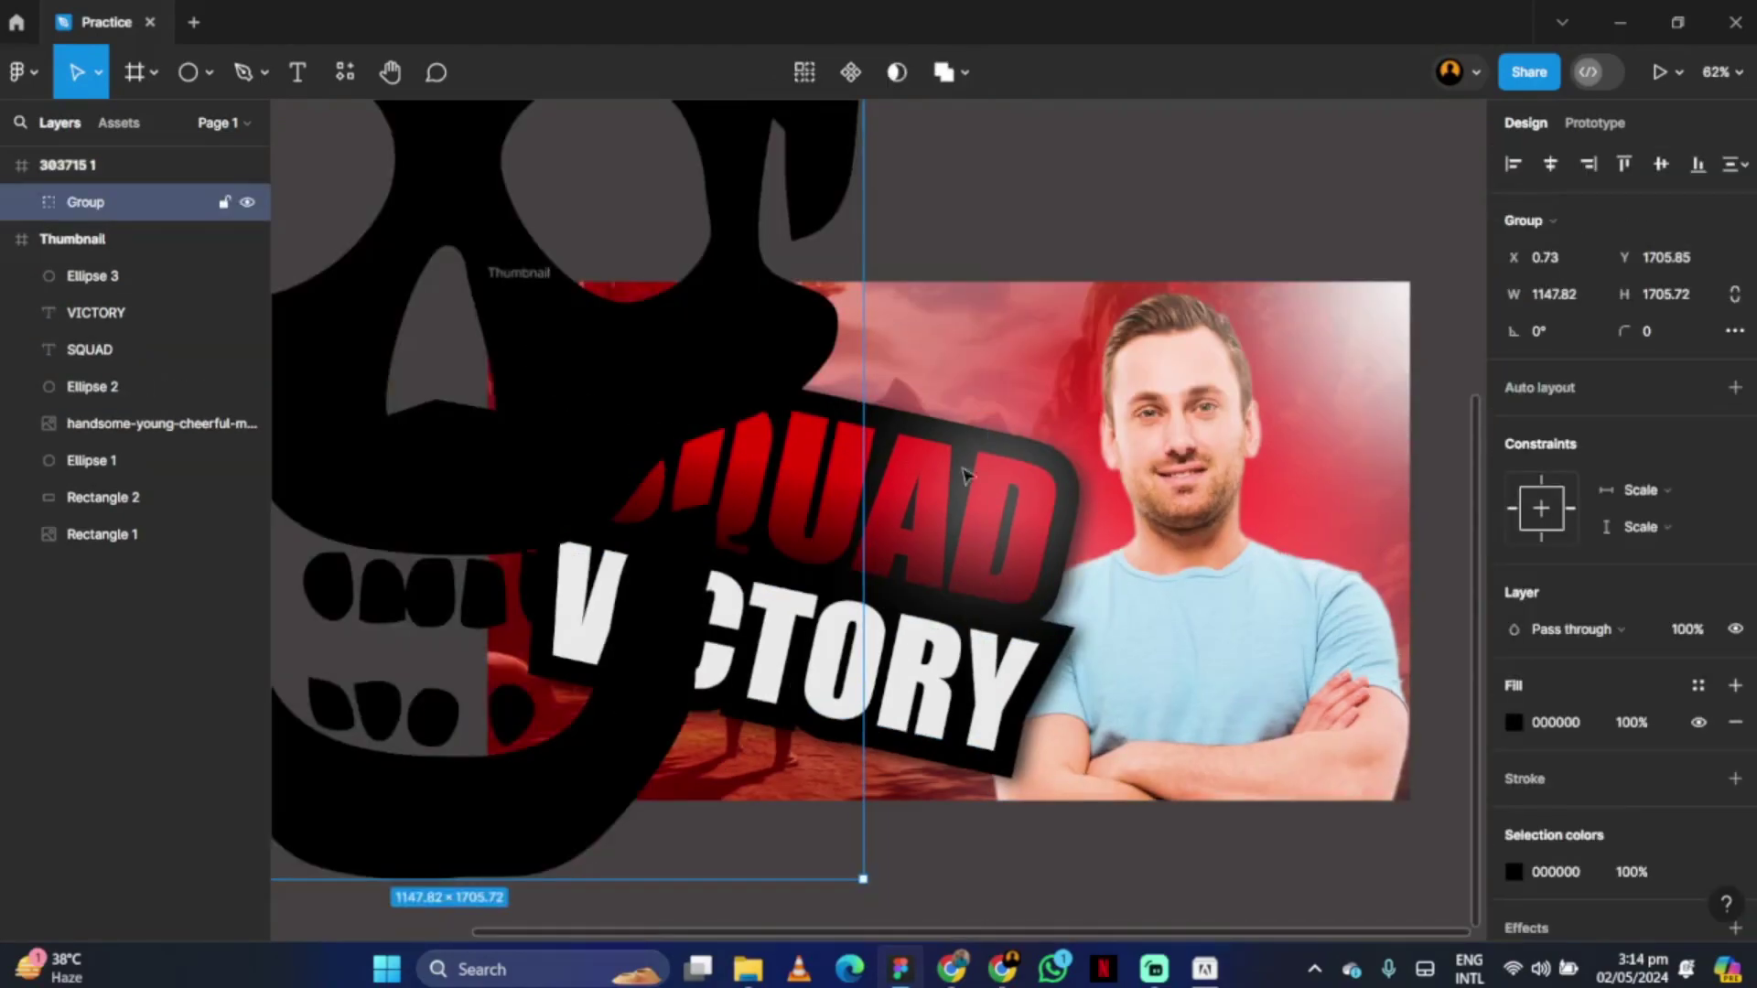
left_click_drag(963, 473, 1149, 220)
key("shift+1")
left_click(615, 408)
key("Delete")
Fill the skull group with red FF0000.
left_click(1006, 476)
left_click(1513, 574)
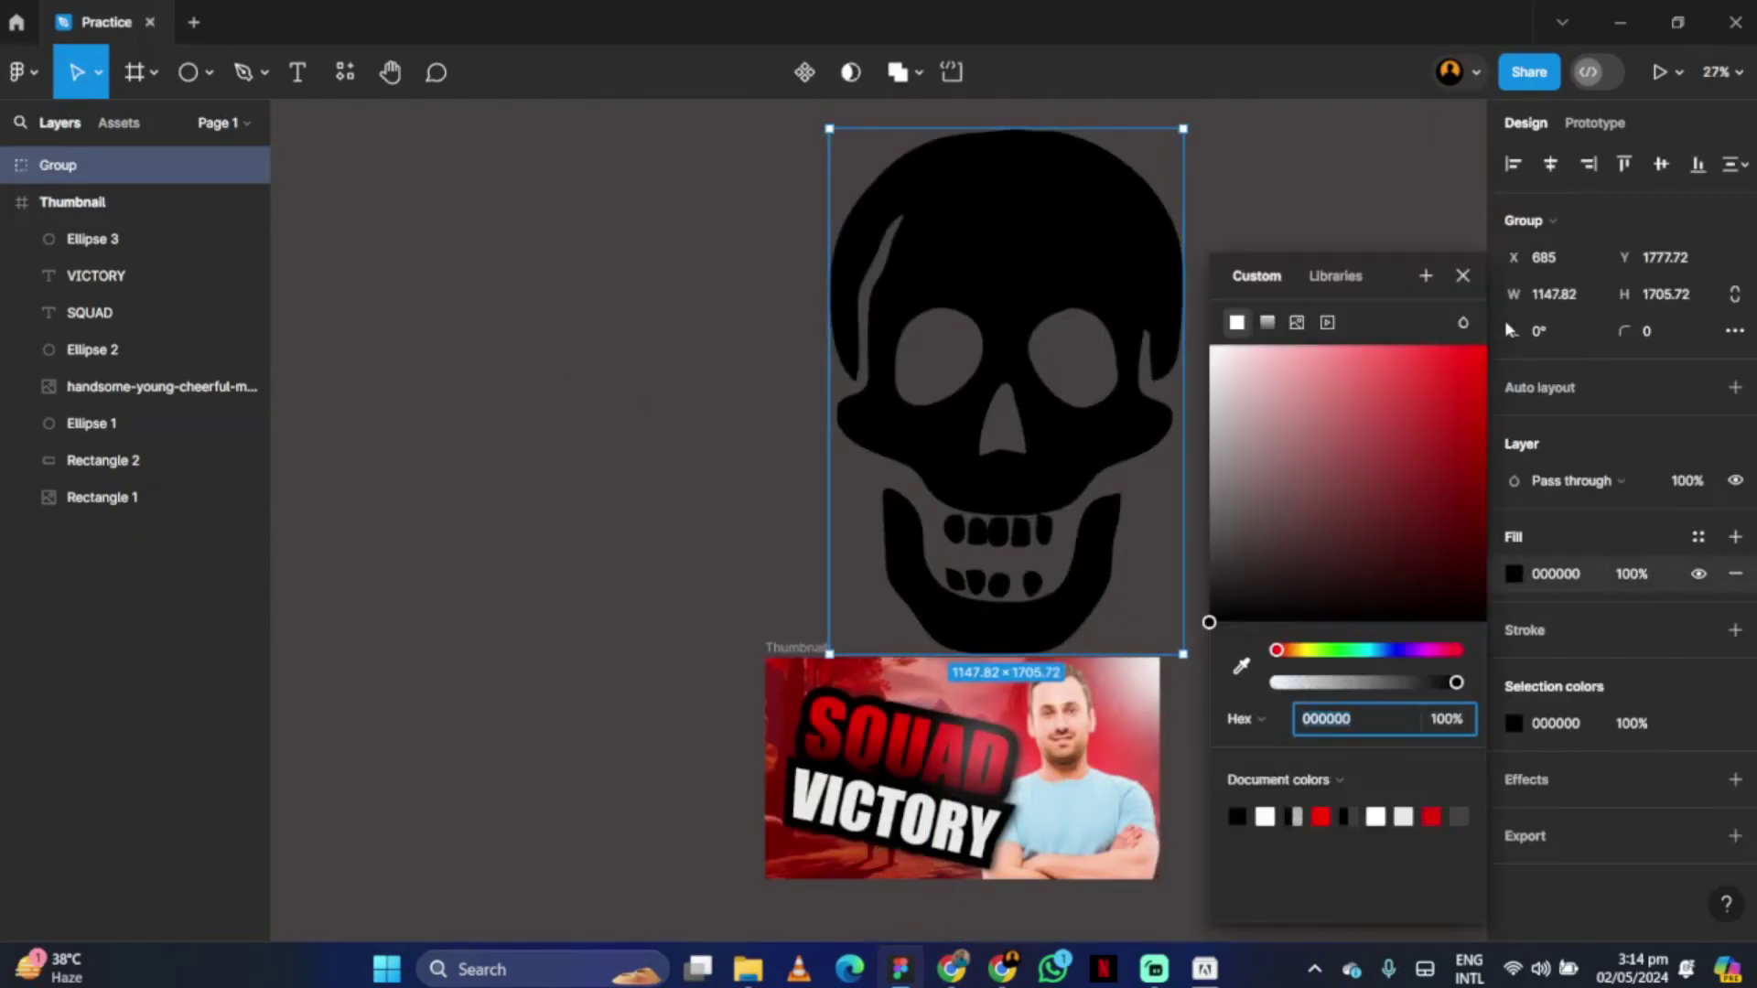
left_click(1484, 347)
left_click(1462, 275)
Shrink the skull to about 139 × 207 and place it at the end of the VICTORY text.
left_click_drag(1183, 654, 893, 224)
left_click_drag(861, 178, 1004, 809)
key("shift+1")
left_click_drag(1082, 521, 1064, 613)
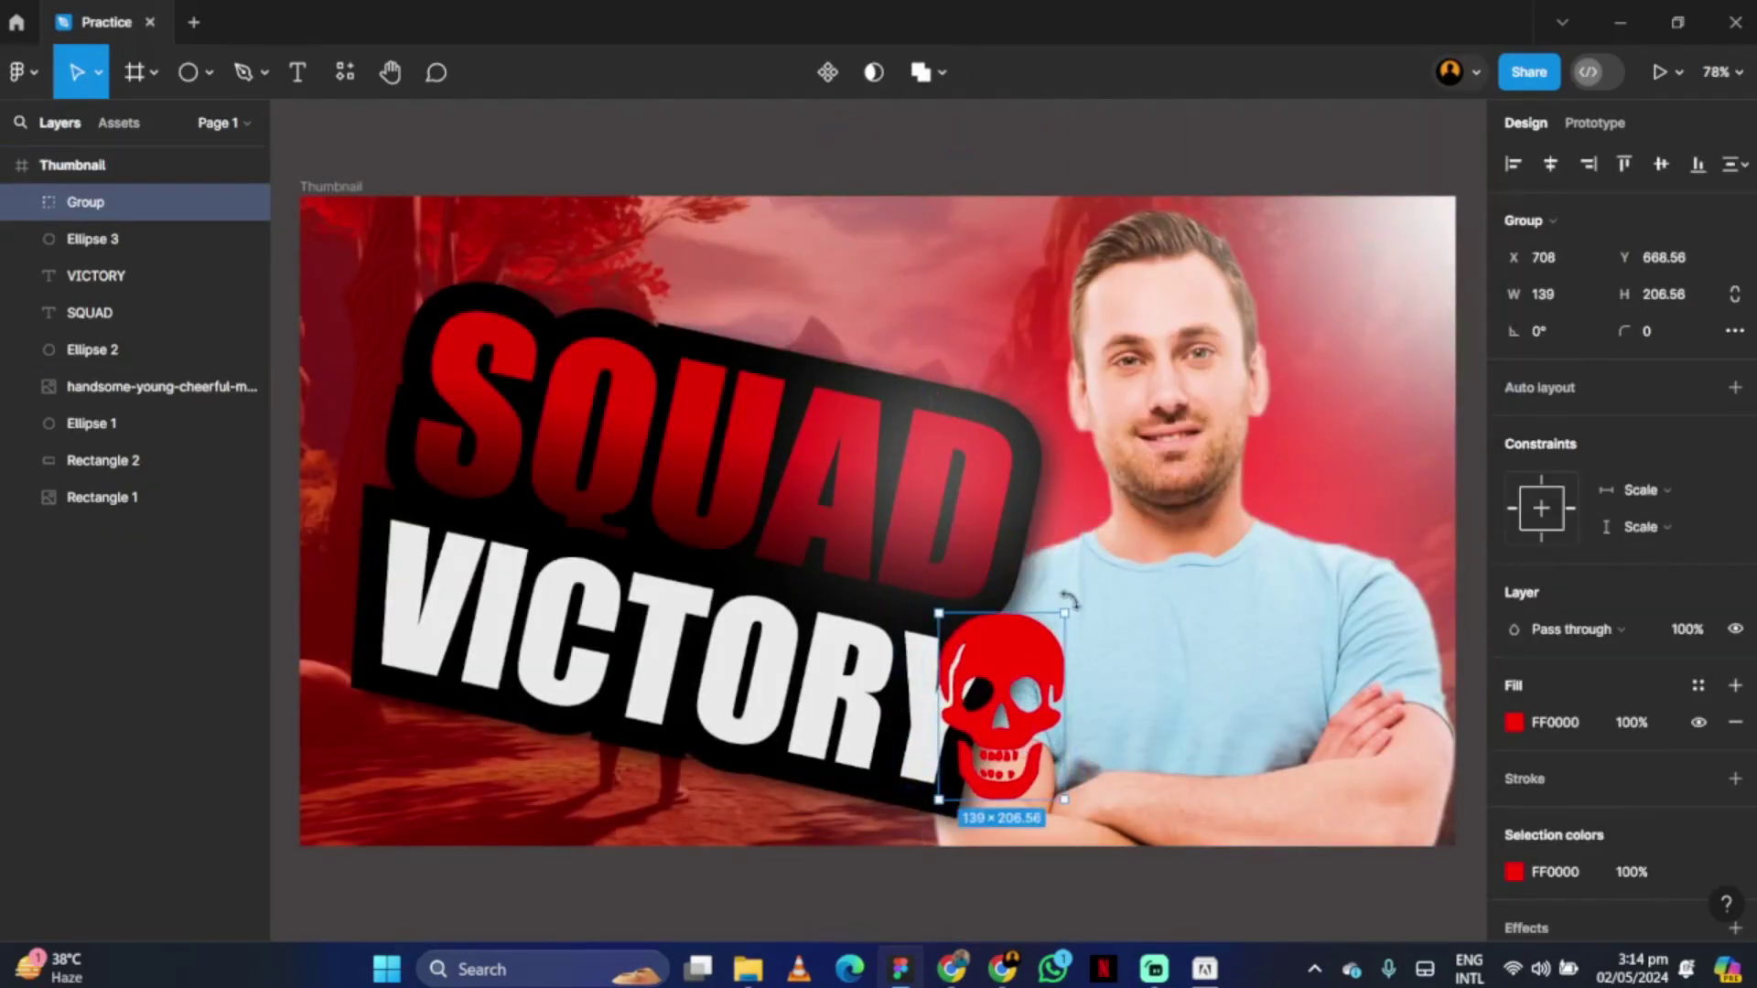
Place the skull behind both texts, rotated to -15.26° and enlarged to about 192 × 286.
left_click_drag(102, 320, 101, 327)
left_click_drag(1036, 816, 1054, 832)
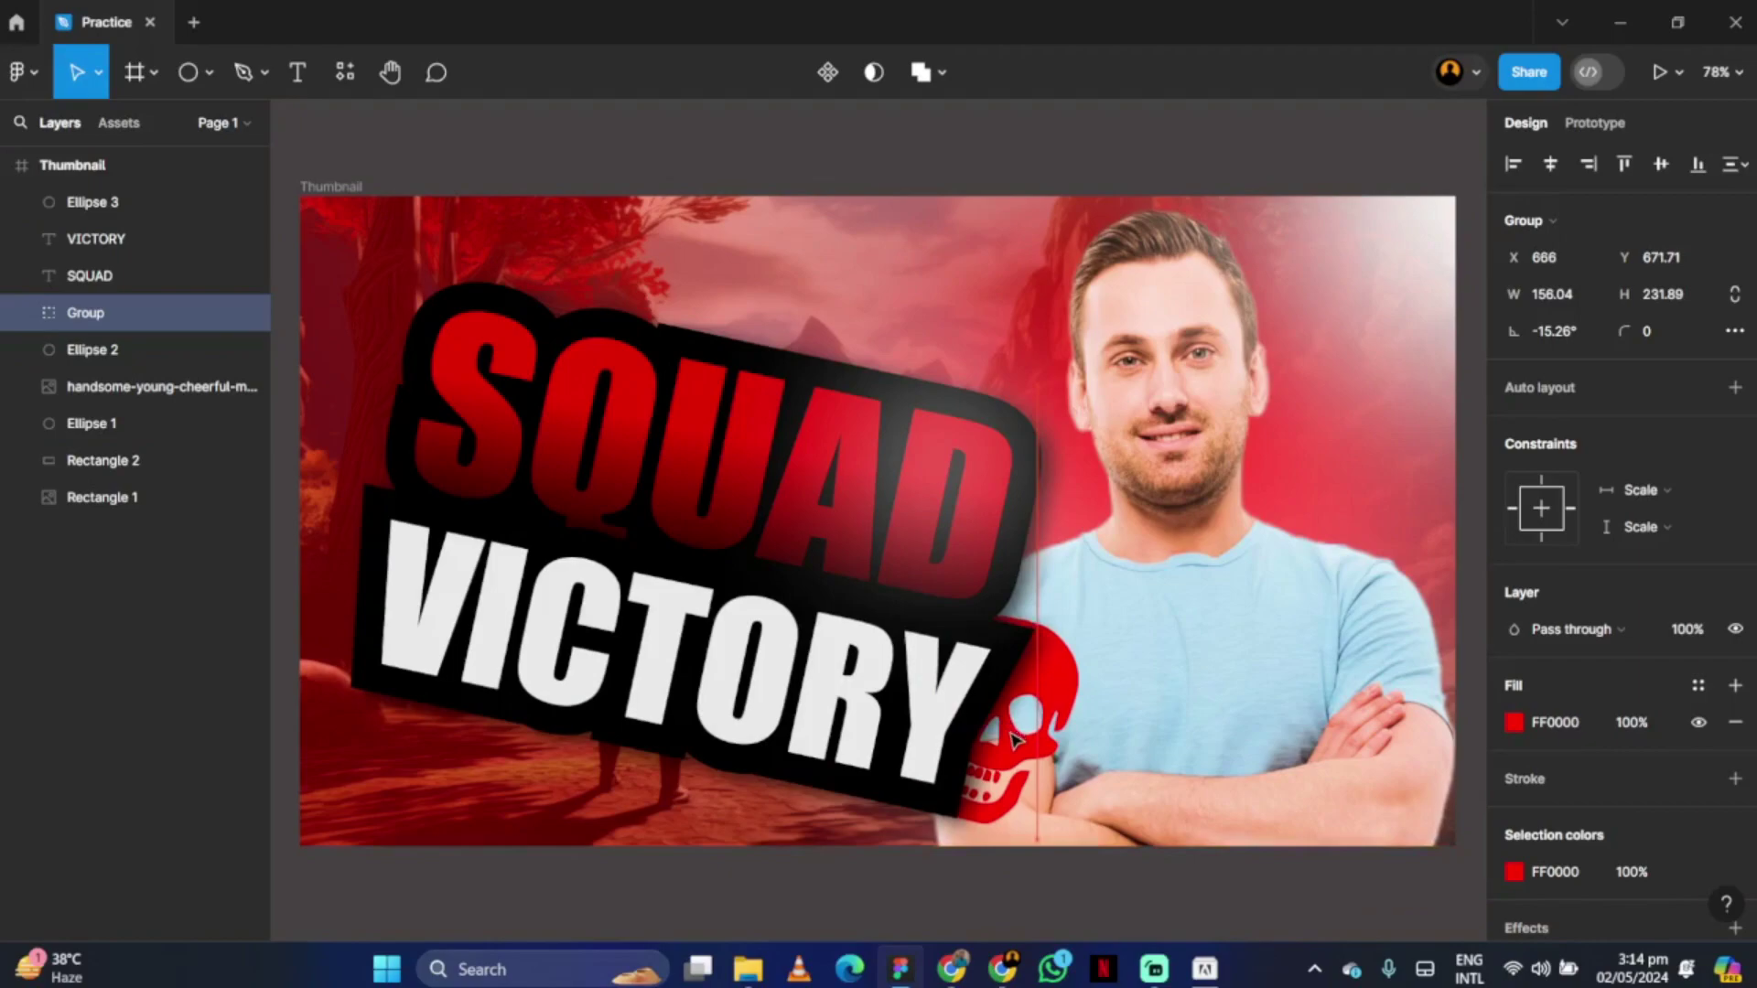
mouse_move(1061, 744)
left_mouse_down()
mouse_move(1094, 753)
mouse_move(1081, 669)
left_mouse_up()
Add a black 000000 inside stroke of 4 to the skull.
left_click(1734, 779)
scroll(1710, 743, "down", 1)
left_click(1513, 686)
left_click(1215, 344)
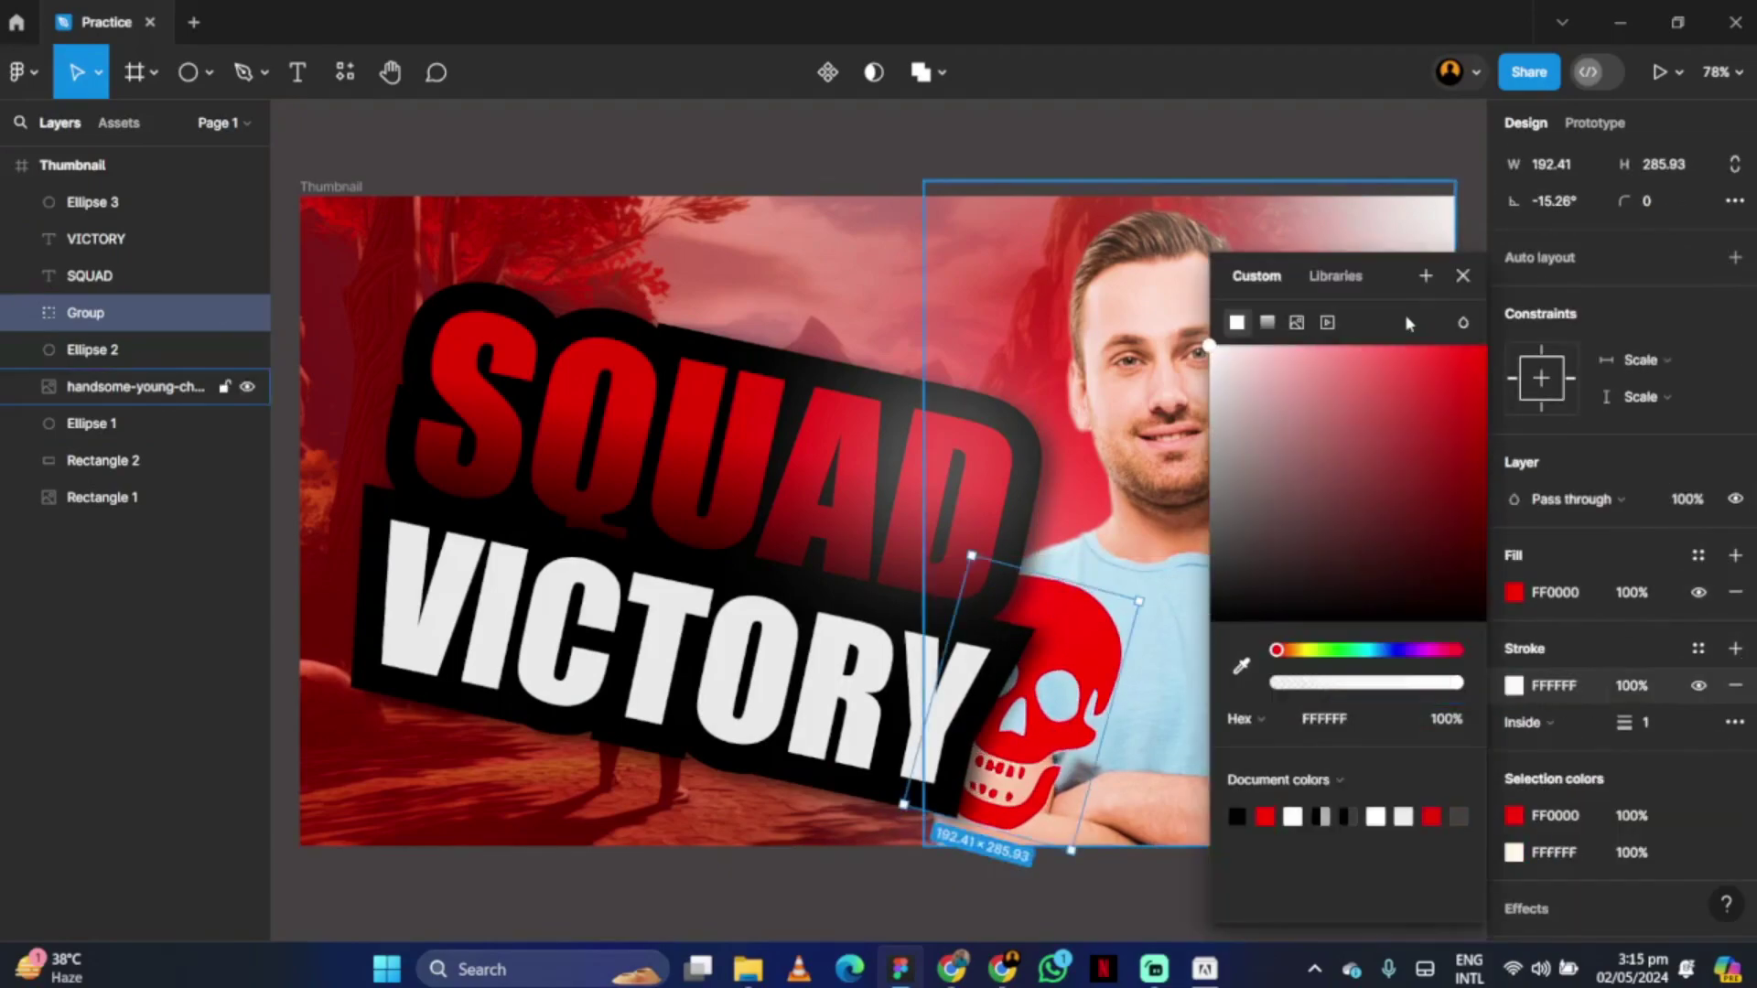
left_click(1462, 276)
left_click_drag(1624, 730, 1631, 732)
left_click(1513, 686)
left_click(1215, 619)
left_click(1616, 576)
Give the skull a linear gradient fill from red FF0000 to a darker shade and adjust the gradient's extent.
left_click(1513, 592)
left_click(1265, 322)
left_click(1300, 576)
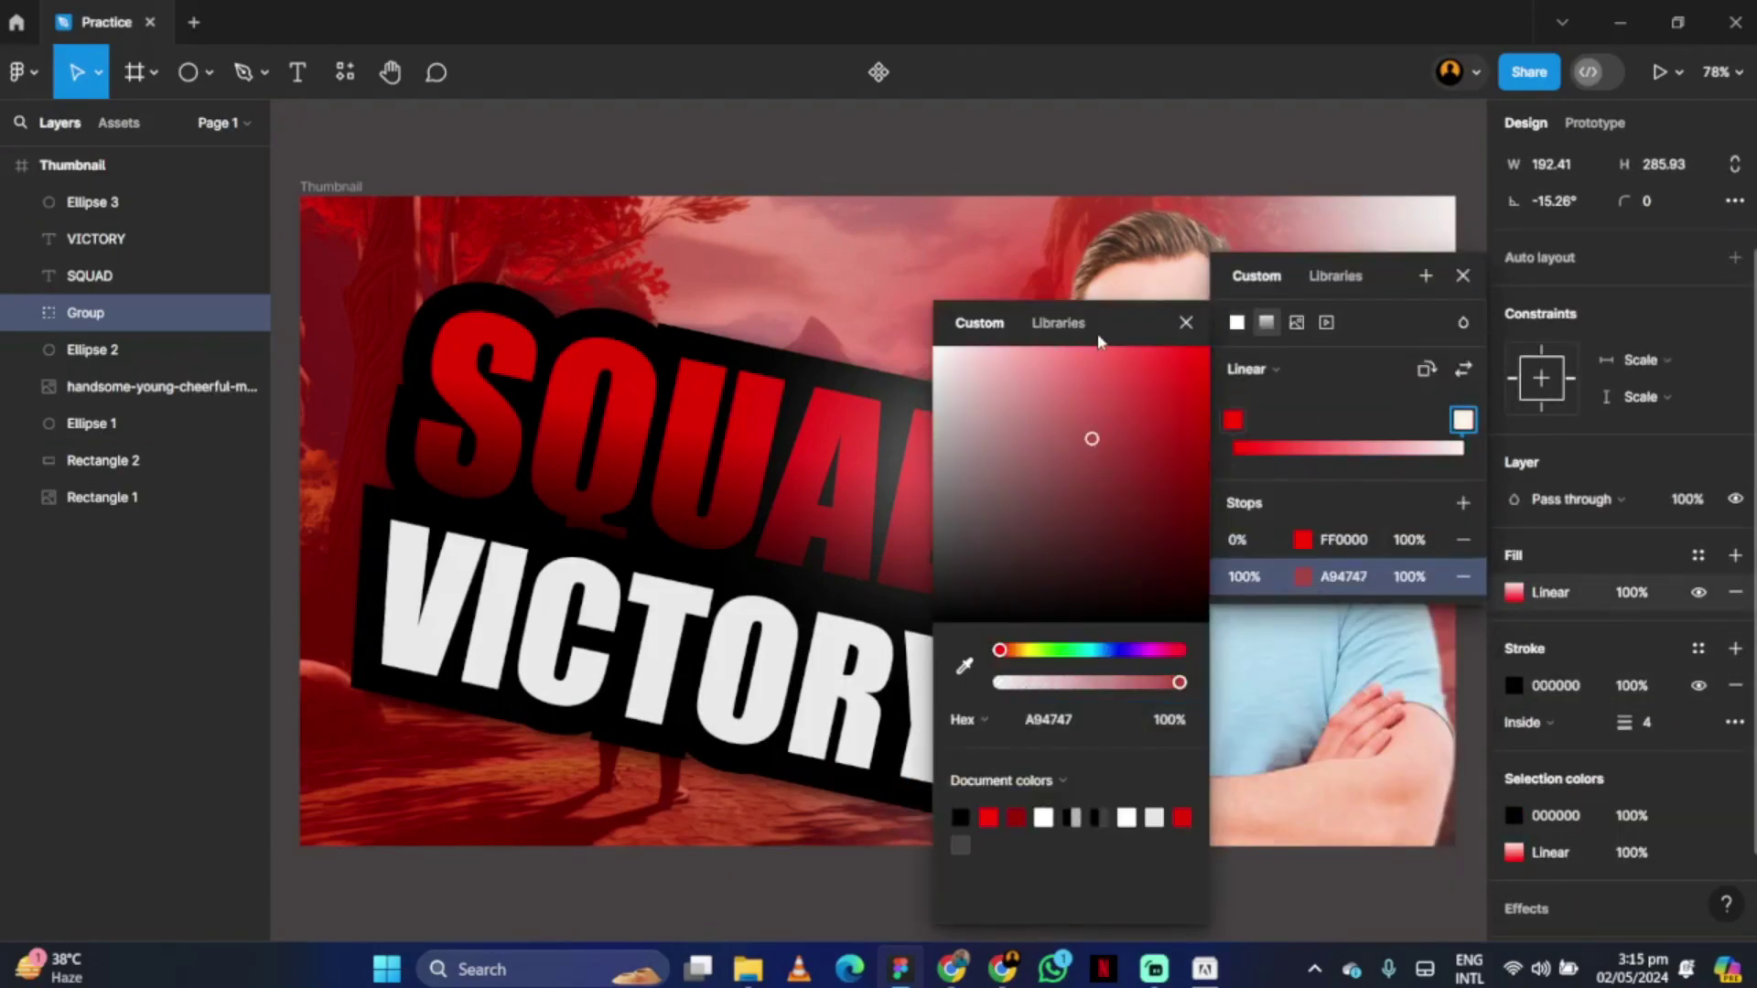
left_click_drag(1102, 335, 1484, 330)
left_click_drag(1472, 434, 1462, 615)
left_click_drag(1035, 573, 997, 710)
left_click(1462, 275)
Add a new text reading TECH AI above the SQUAD text.
scroll(921, 275, "up", 1)
key("t")
left_click(525, 155)
type("TE")
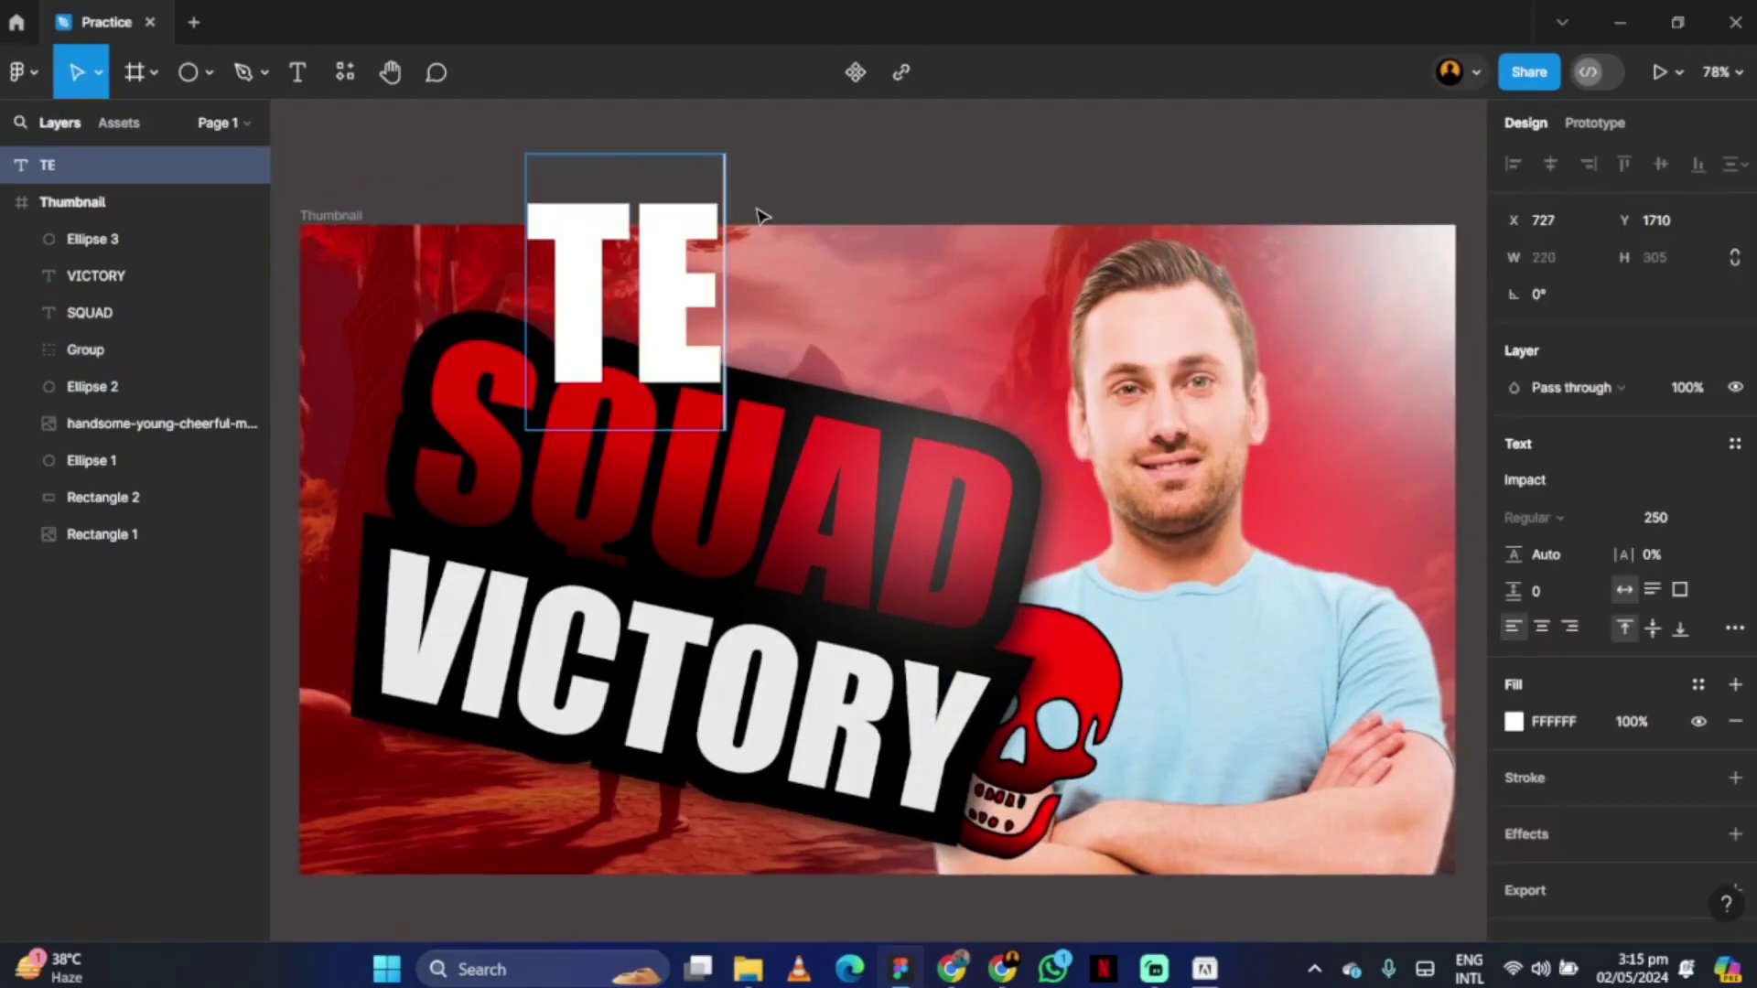
type("CH AI")
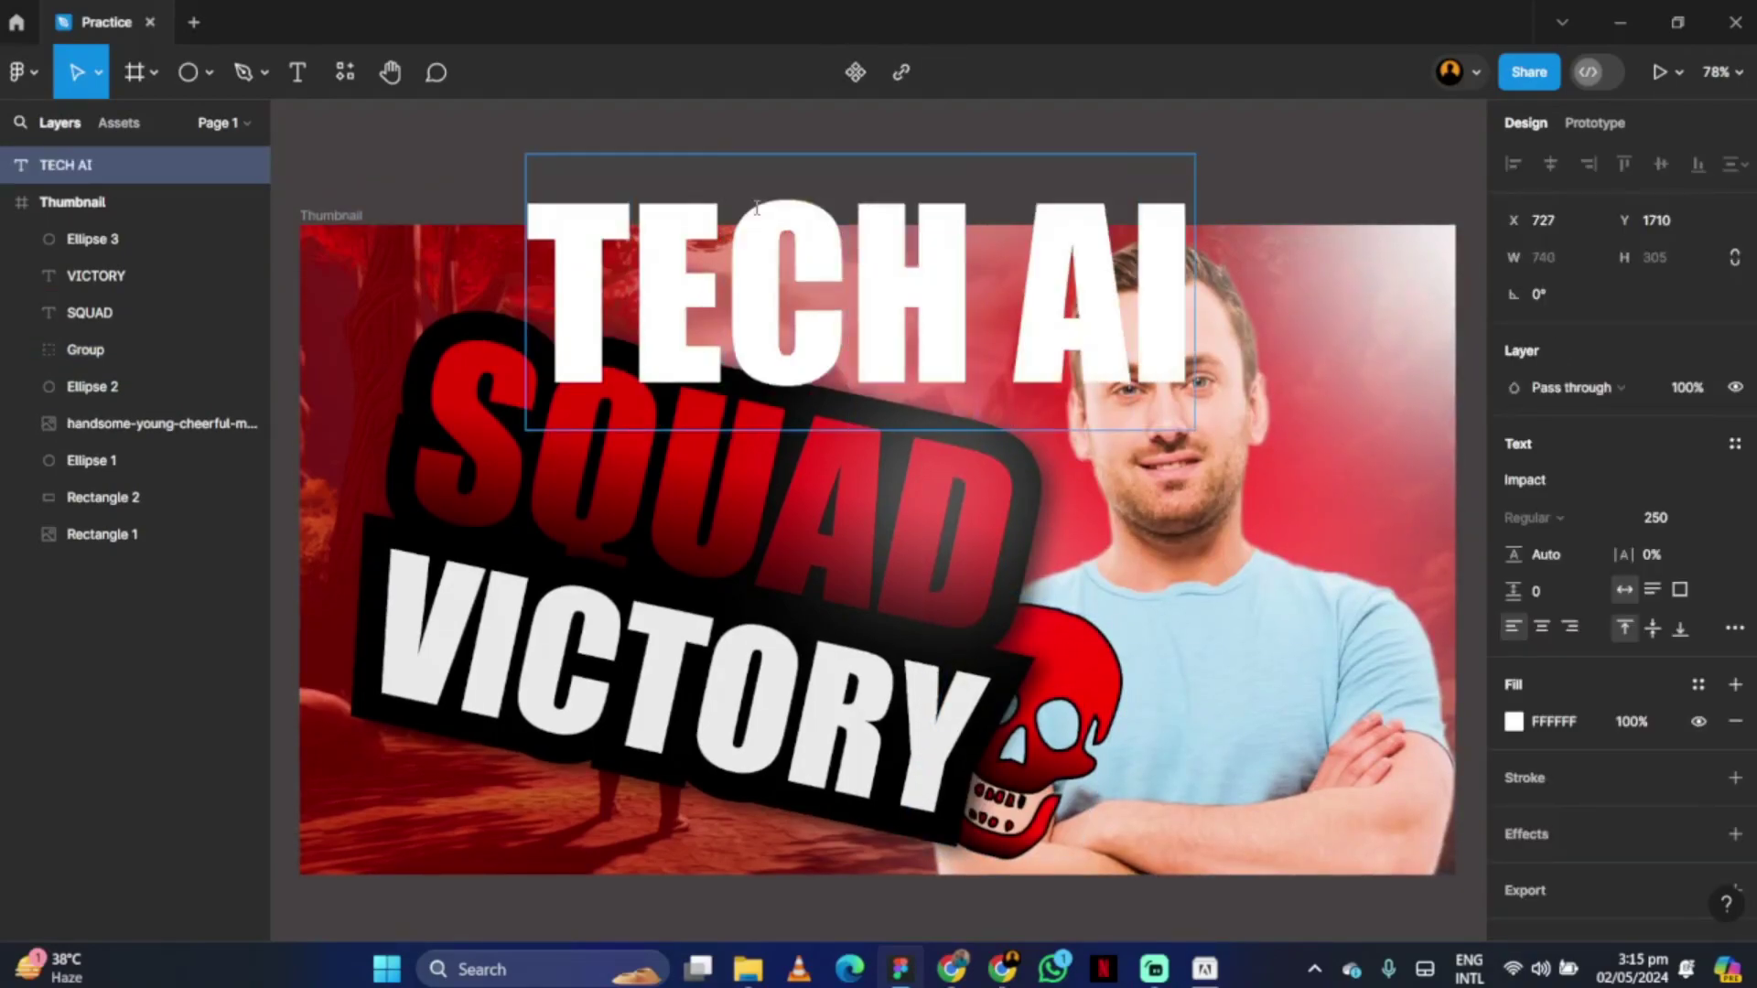
Set the TECH AI text to Poppins Medium Italic at size 50.
left_click(1548, 483)
type("pop")
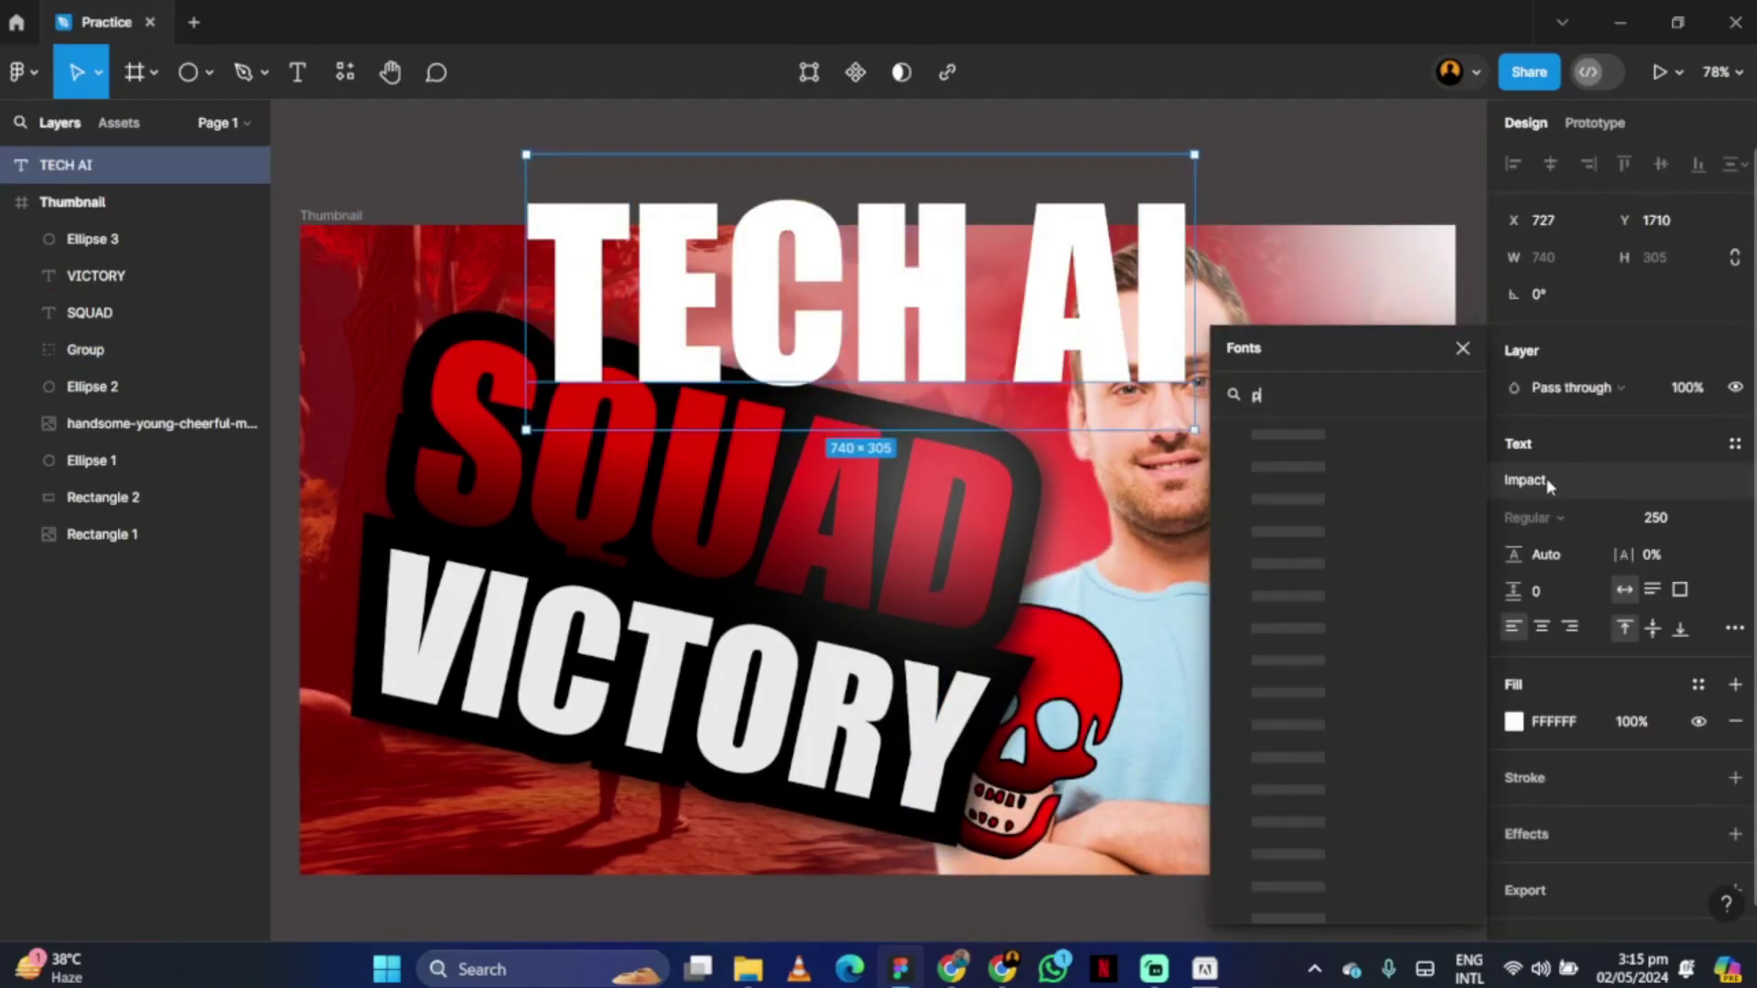
left_click(1275, 443)
left_click(1534, 518)
left_click(1582, 806)
left_click(1653, 519)
type("50")
key("Return")
Place the TECH AI text above SQUAD at size 60, rotated to -11.7°, and widen its letter spacing.
left_click_drag(629, 187, 653, 303)
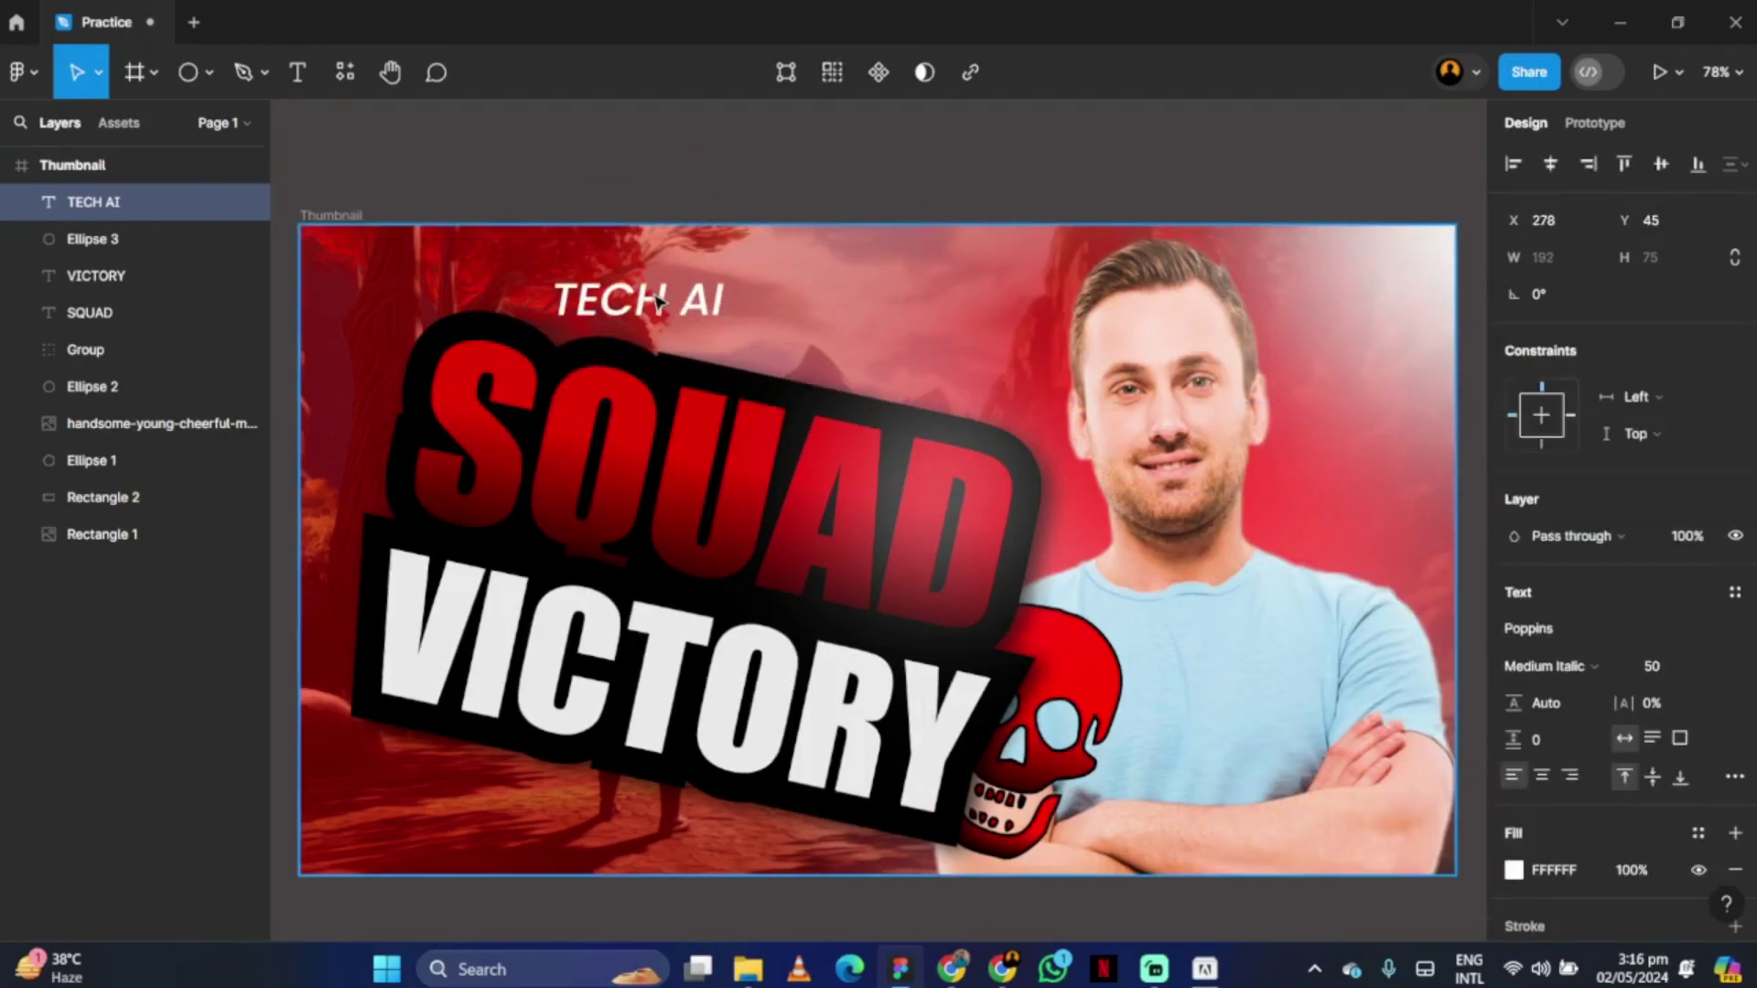
left_click_drag(736, 254, 747, 275)
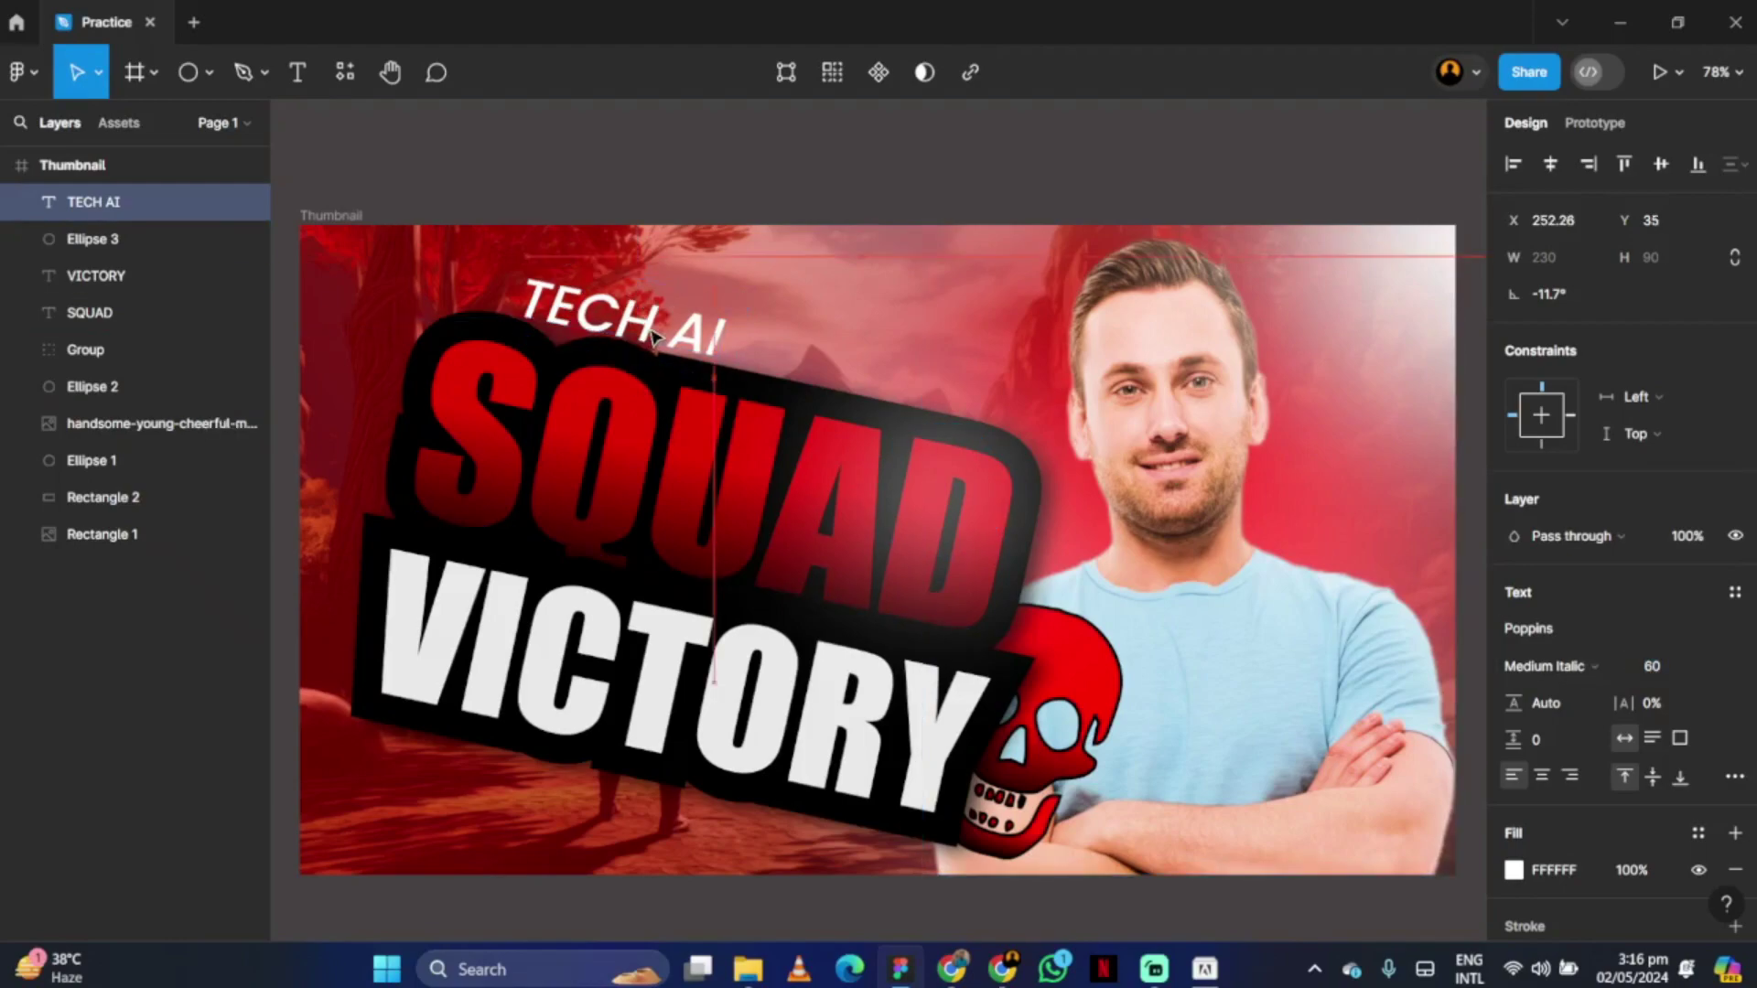
left_click_drag(6, 713, 16, 712)
Make the TECH AI text Bold Italic and shift it slightly so it follows SQUAD's upper edge.
left_click(1560, 666)
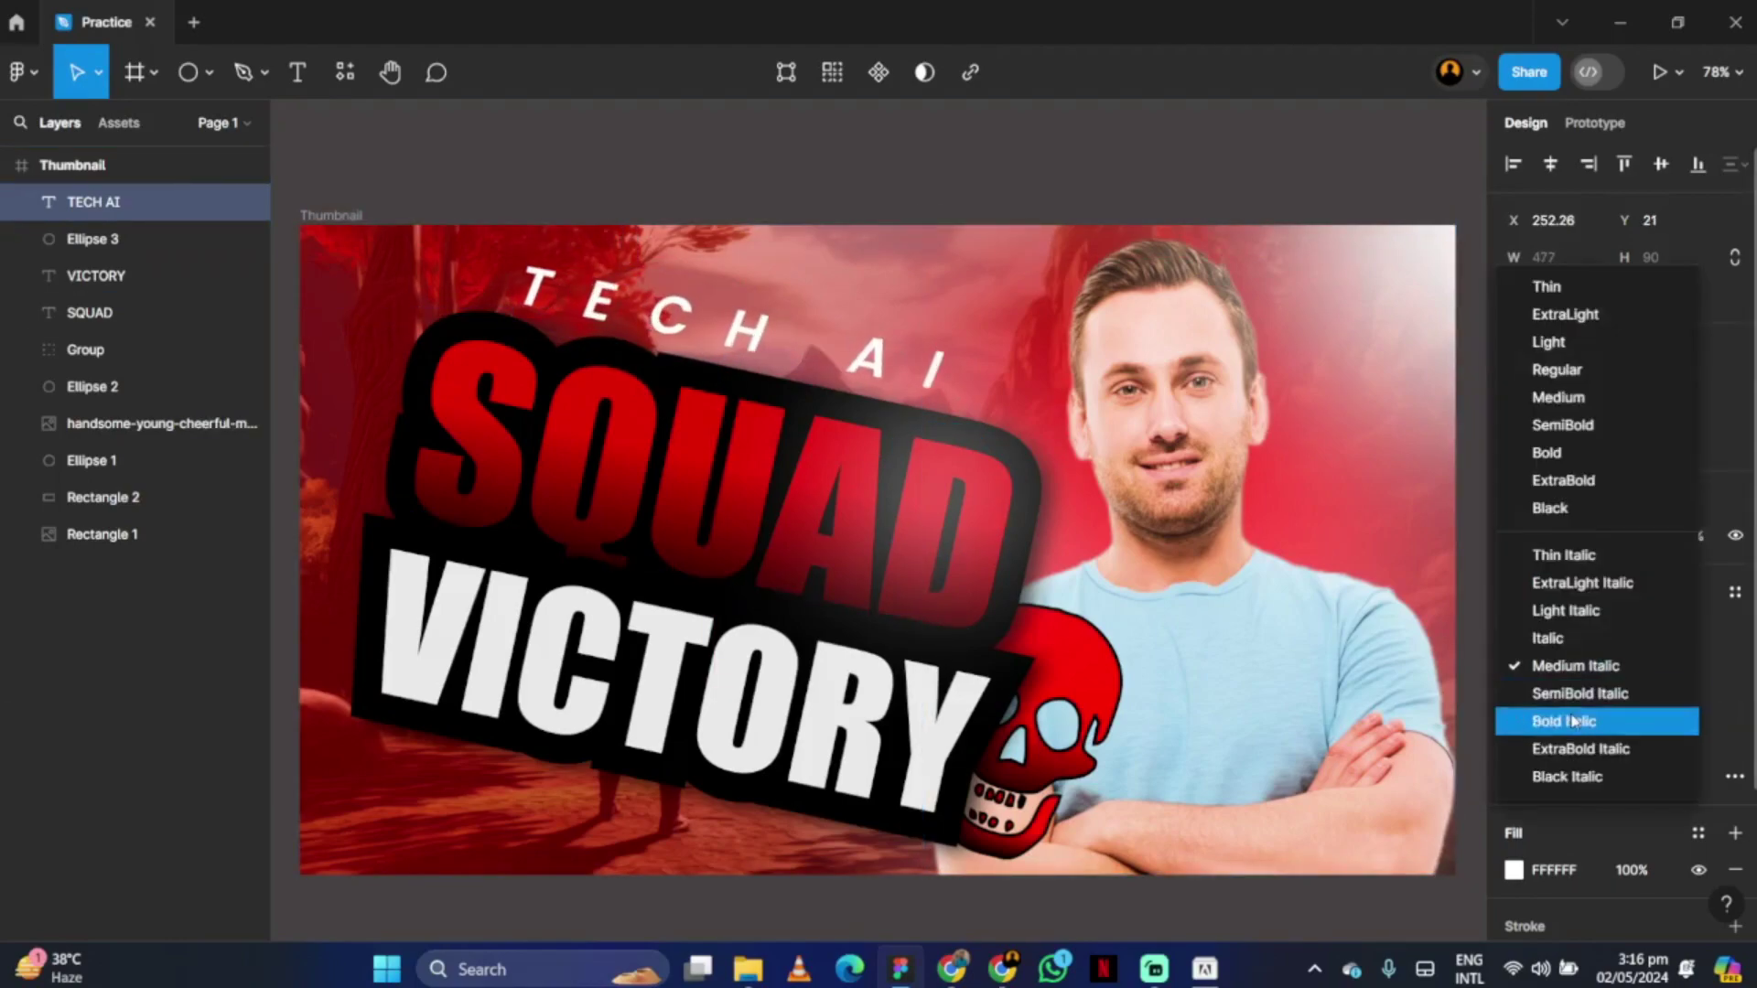
left_click(1568, 722)
left_click_drag(876, 356, 895, 366)
left_click(1003, 191)
key("shift+1")
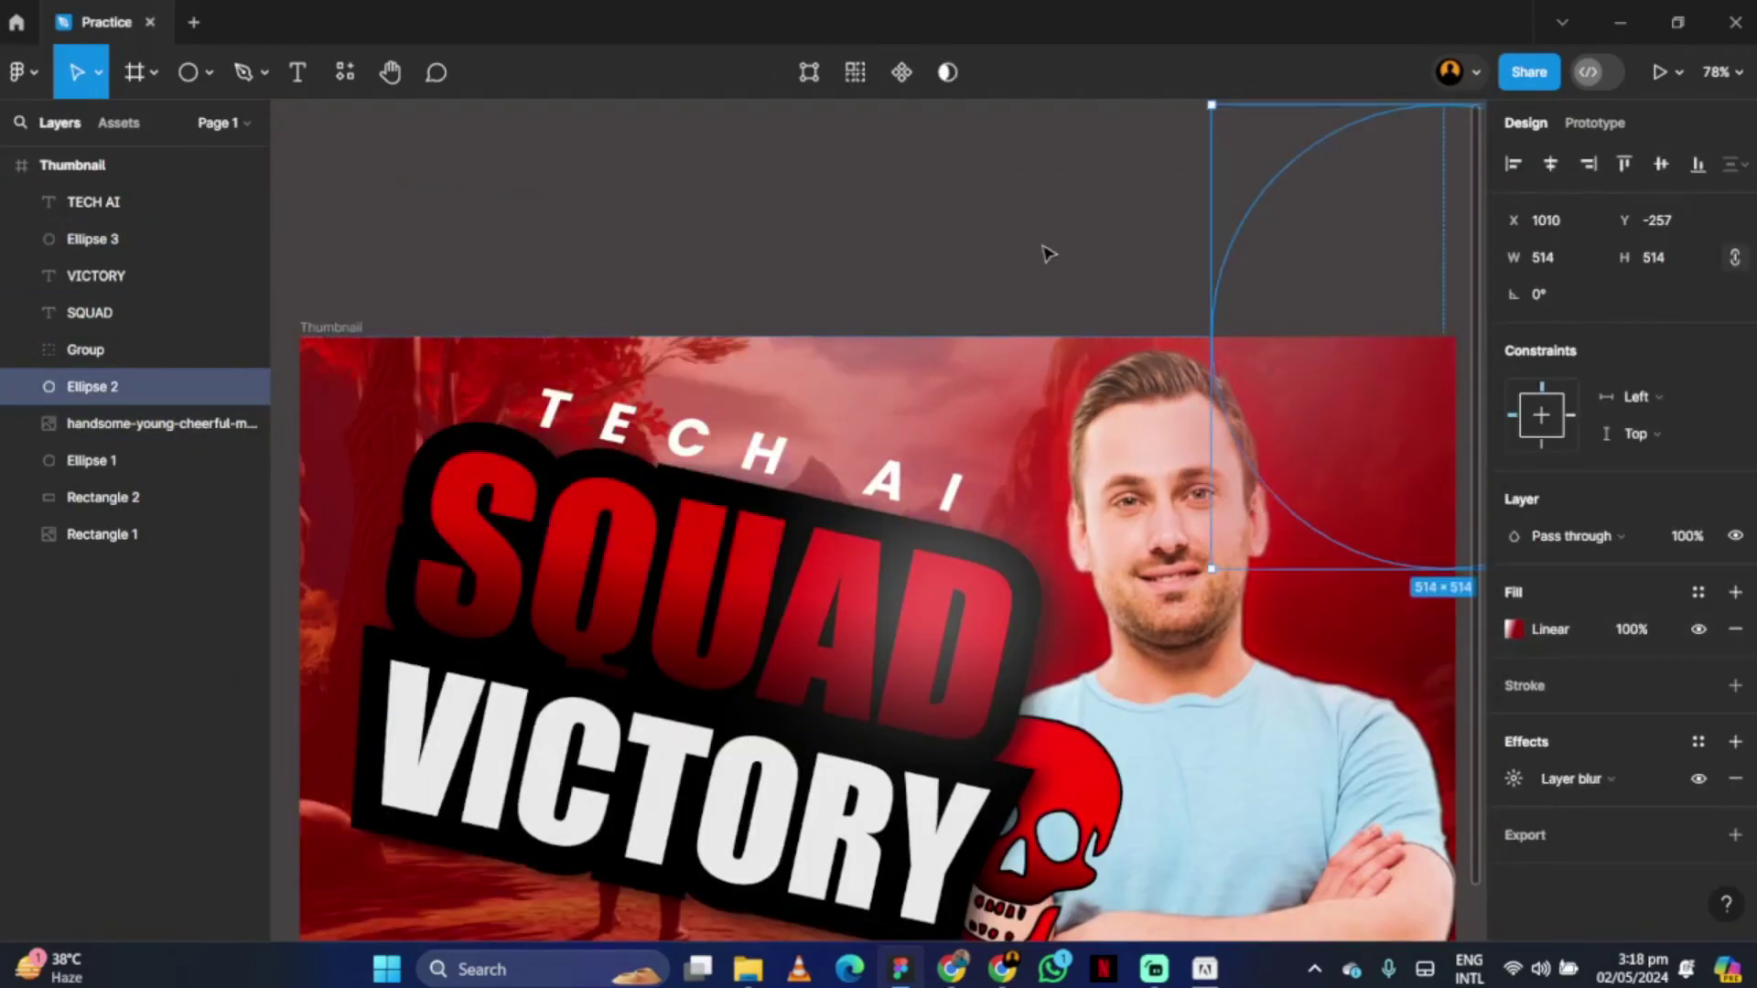
left_click(1047, 251)
key("shift+1")
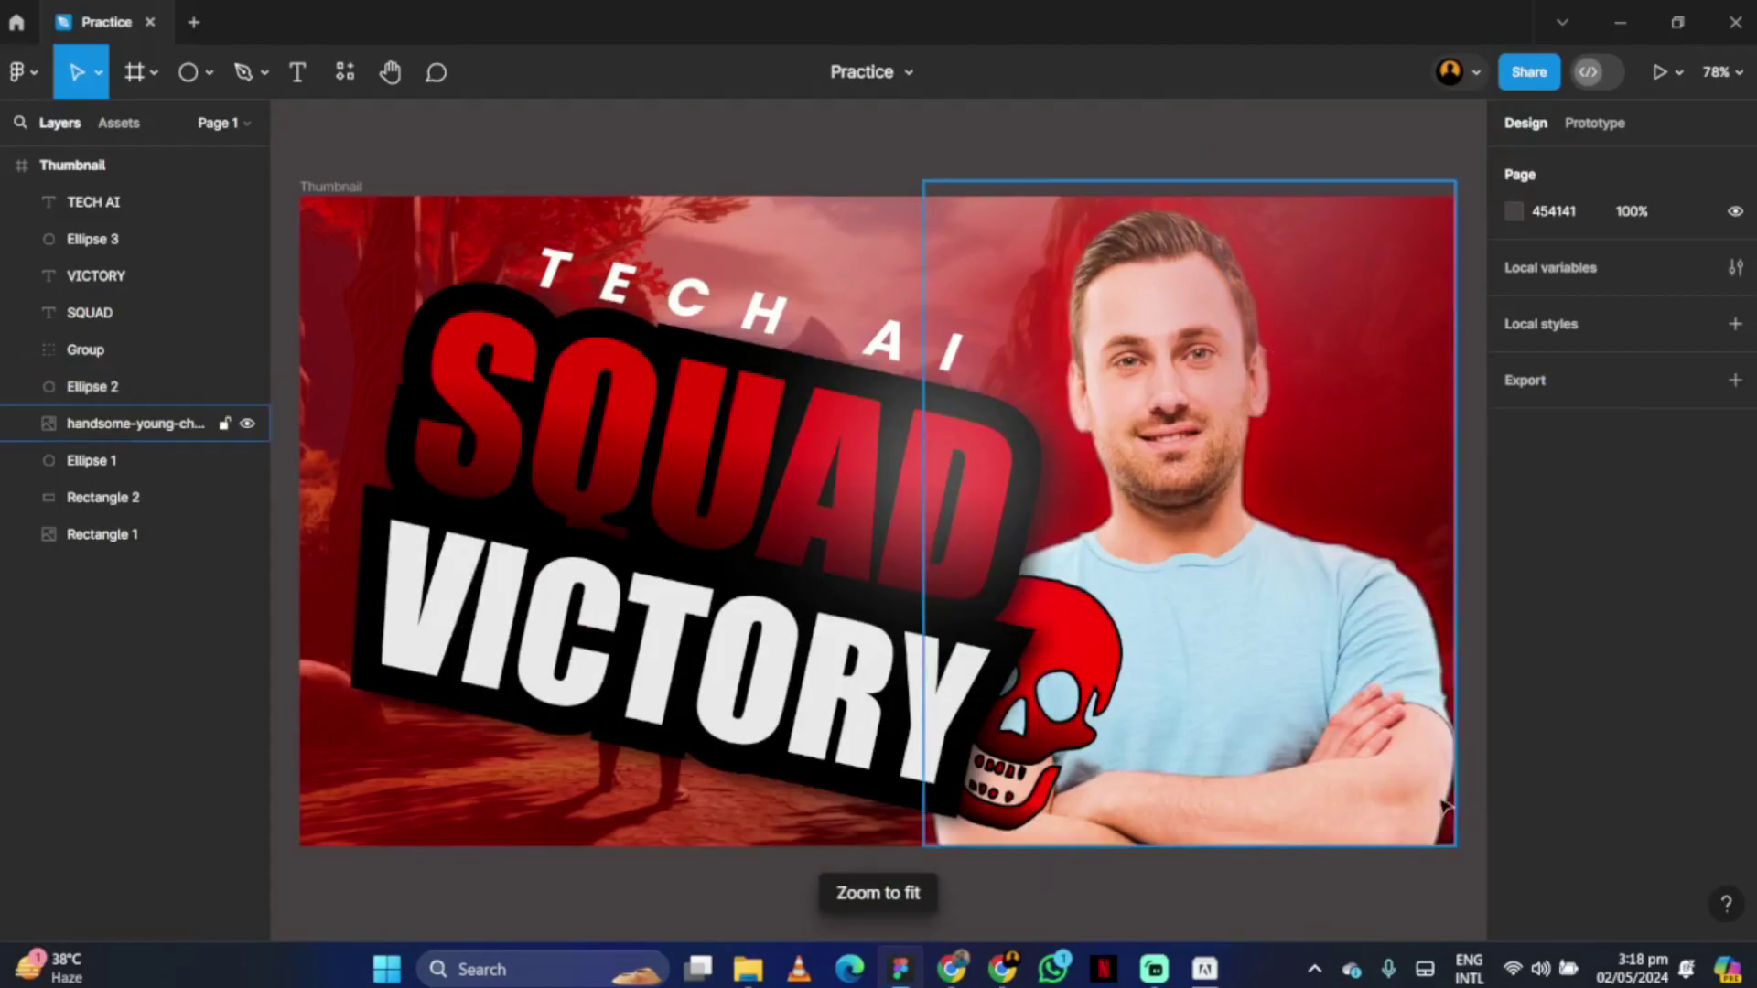